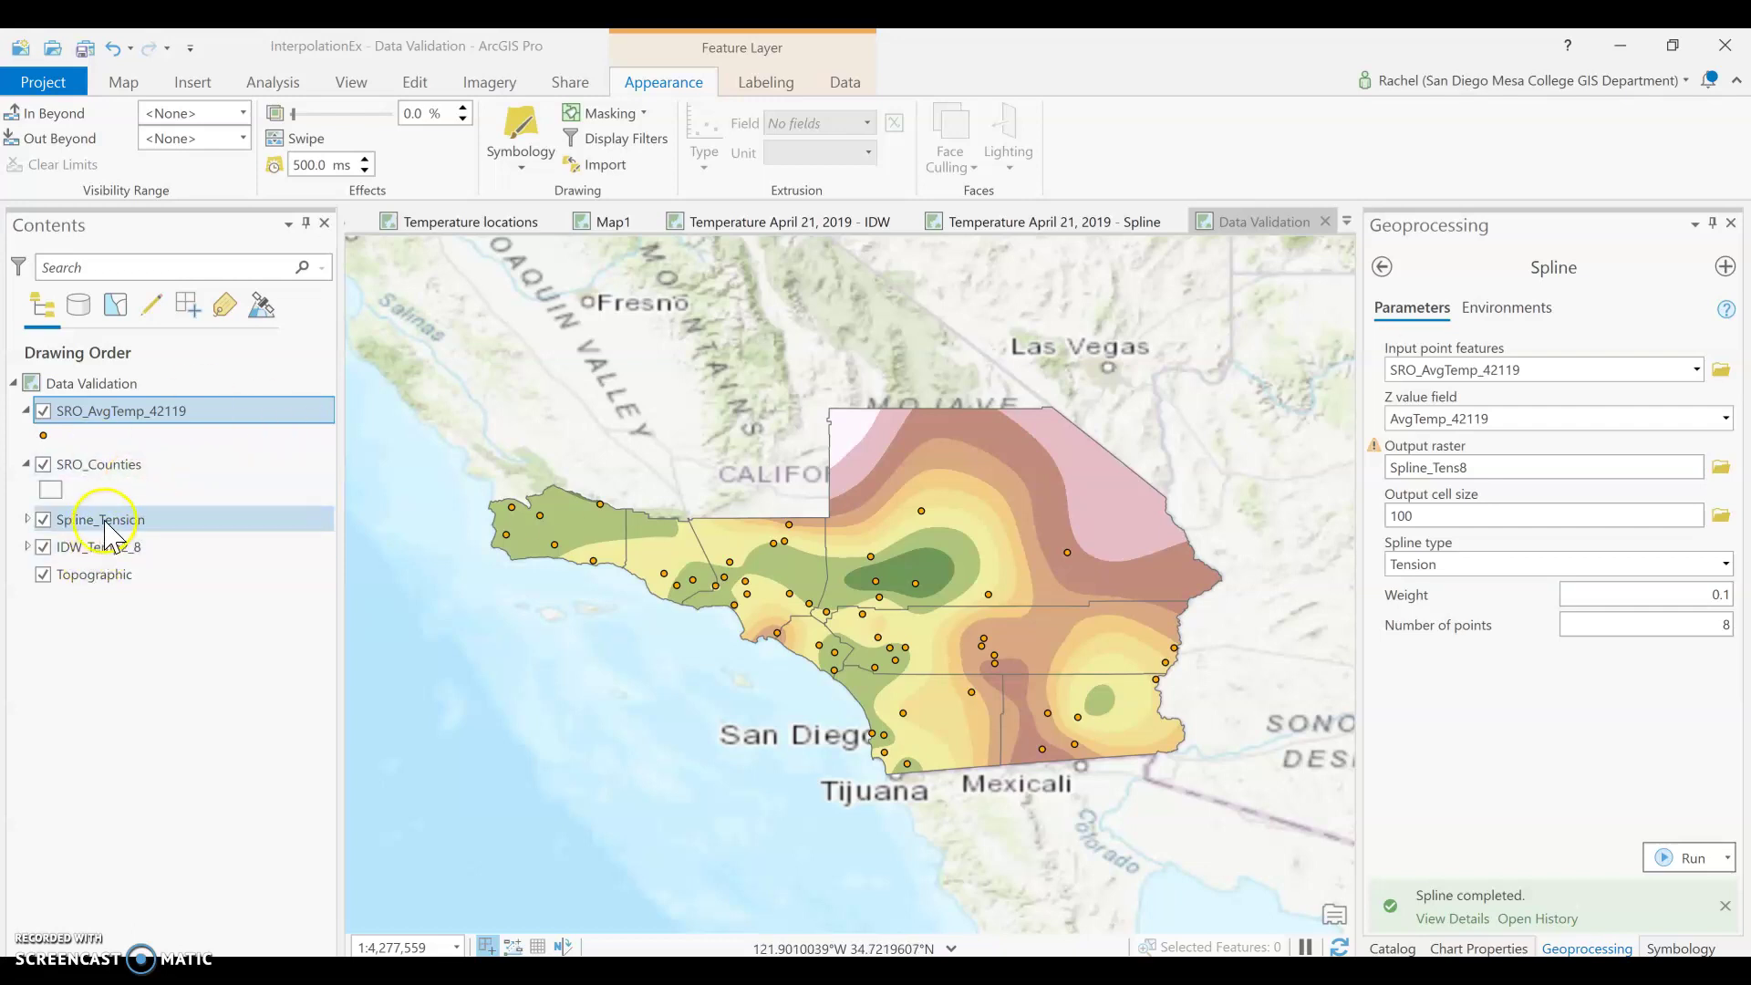
Step: Expand the Spline_Tension and IDW_Temp2_8 legends and compare their temperature class ranges
{"action": "left_click", "coordinate": [28, 517]}
{"action": "left_click", "coordinate": [25, 778]}
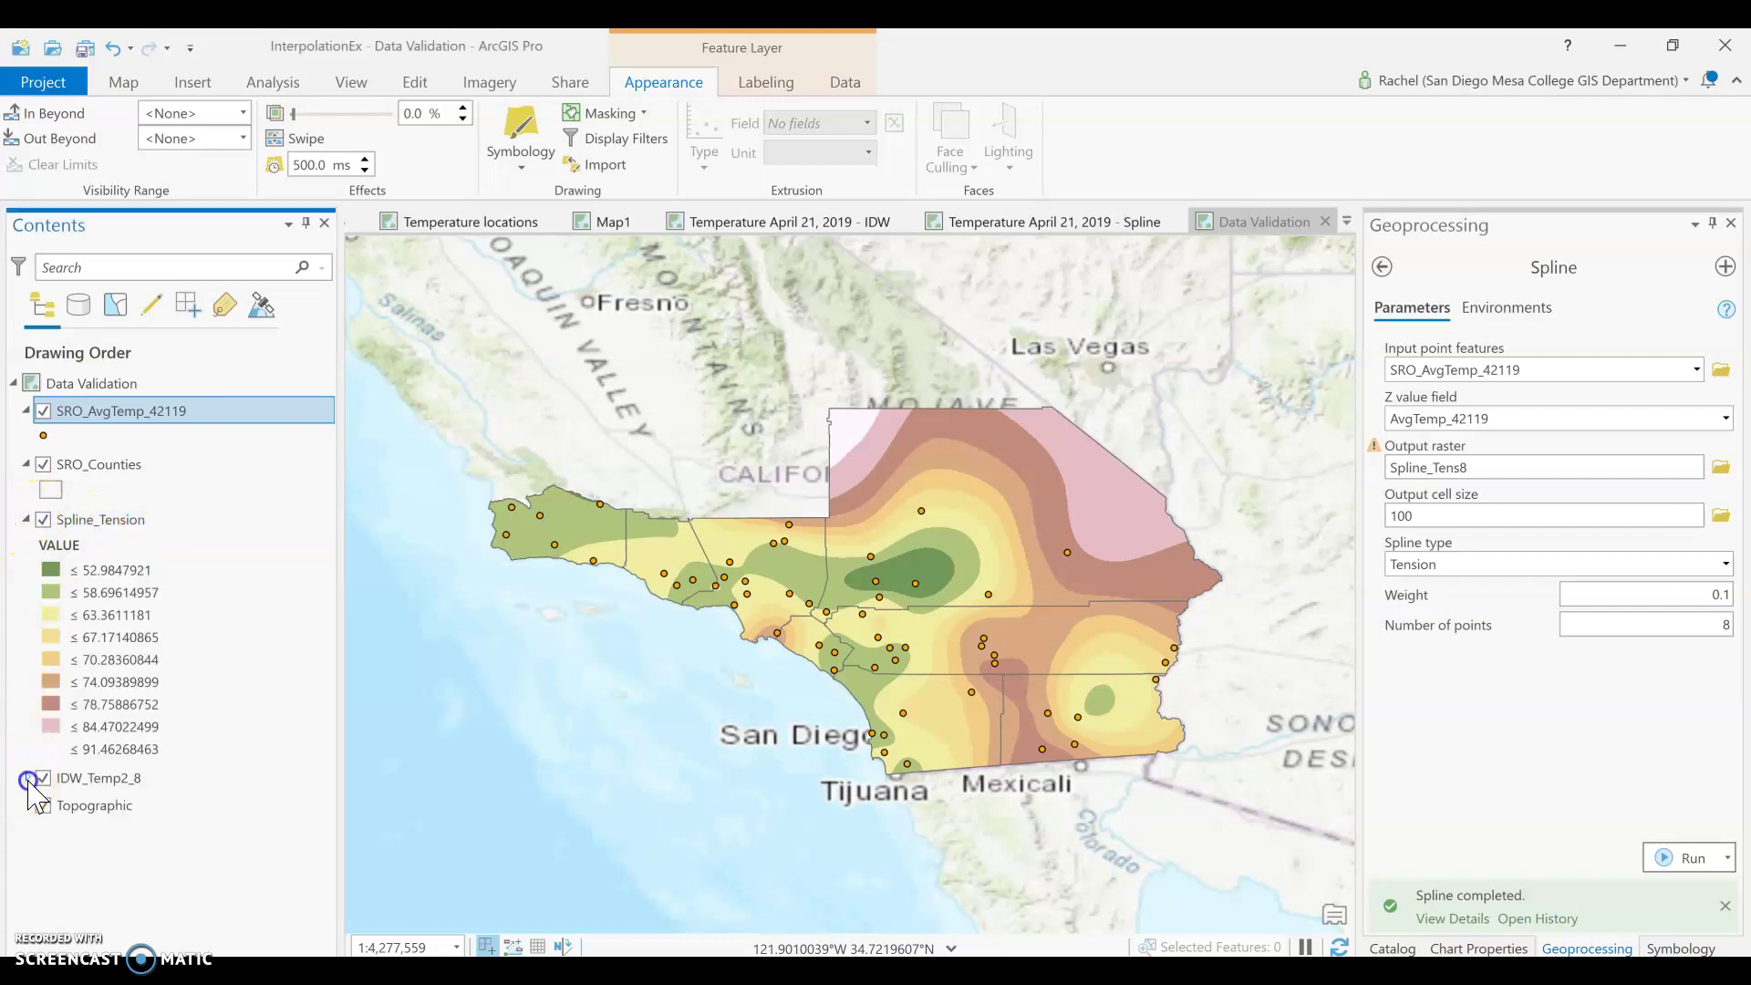
{"action": "scroll", "coordinate": [190, 777], "scroll_direction": "down", "scroll_amount": 1}
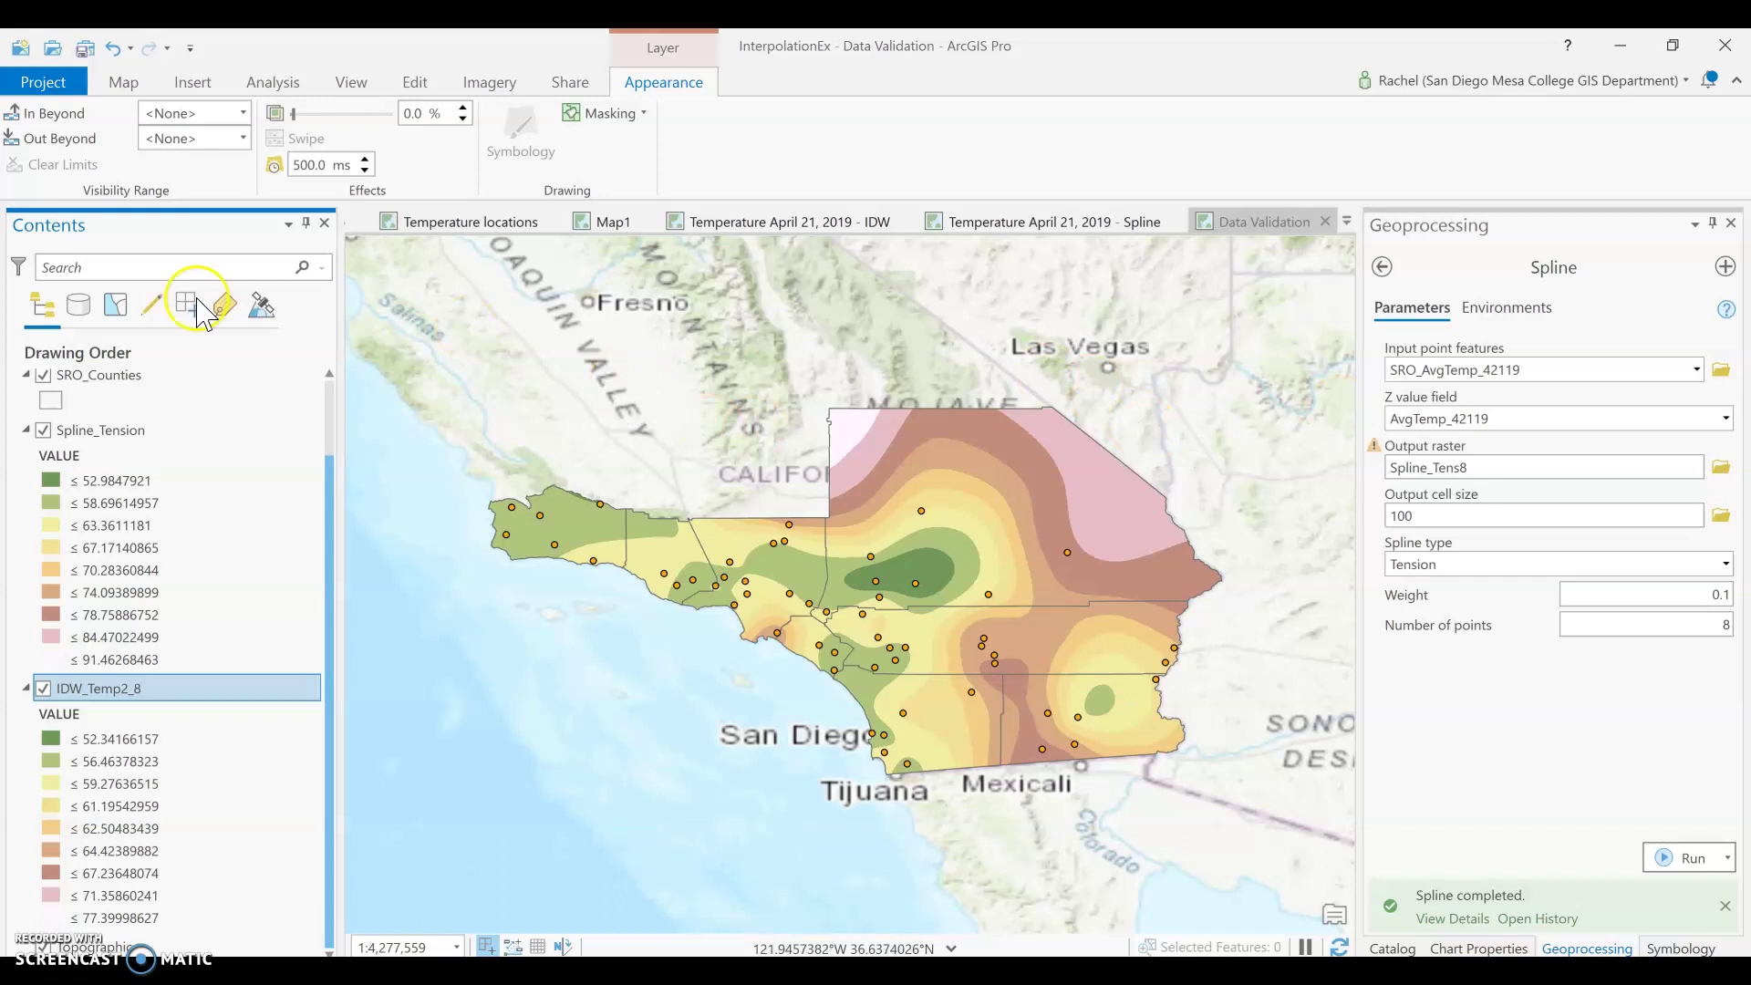
{"action": "left_click", "coordinate": [54, 488]}
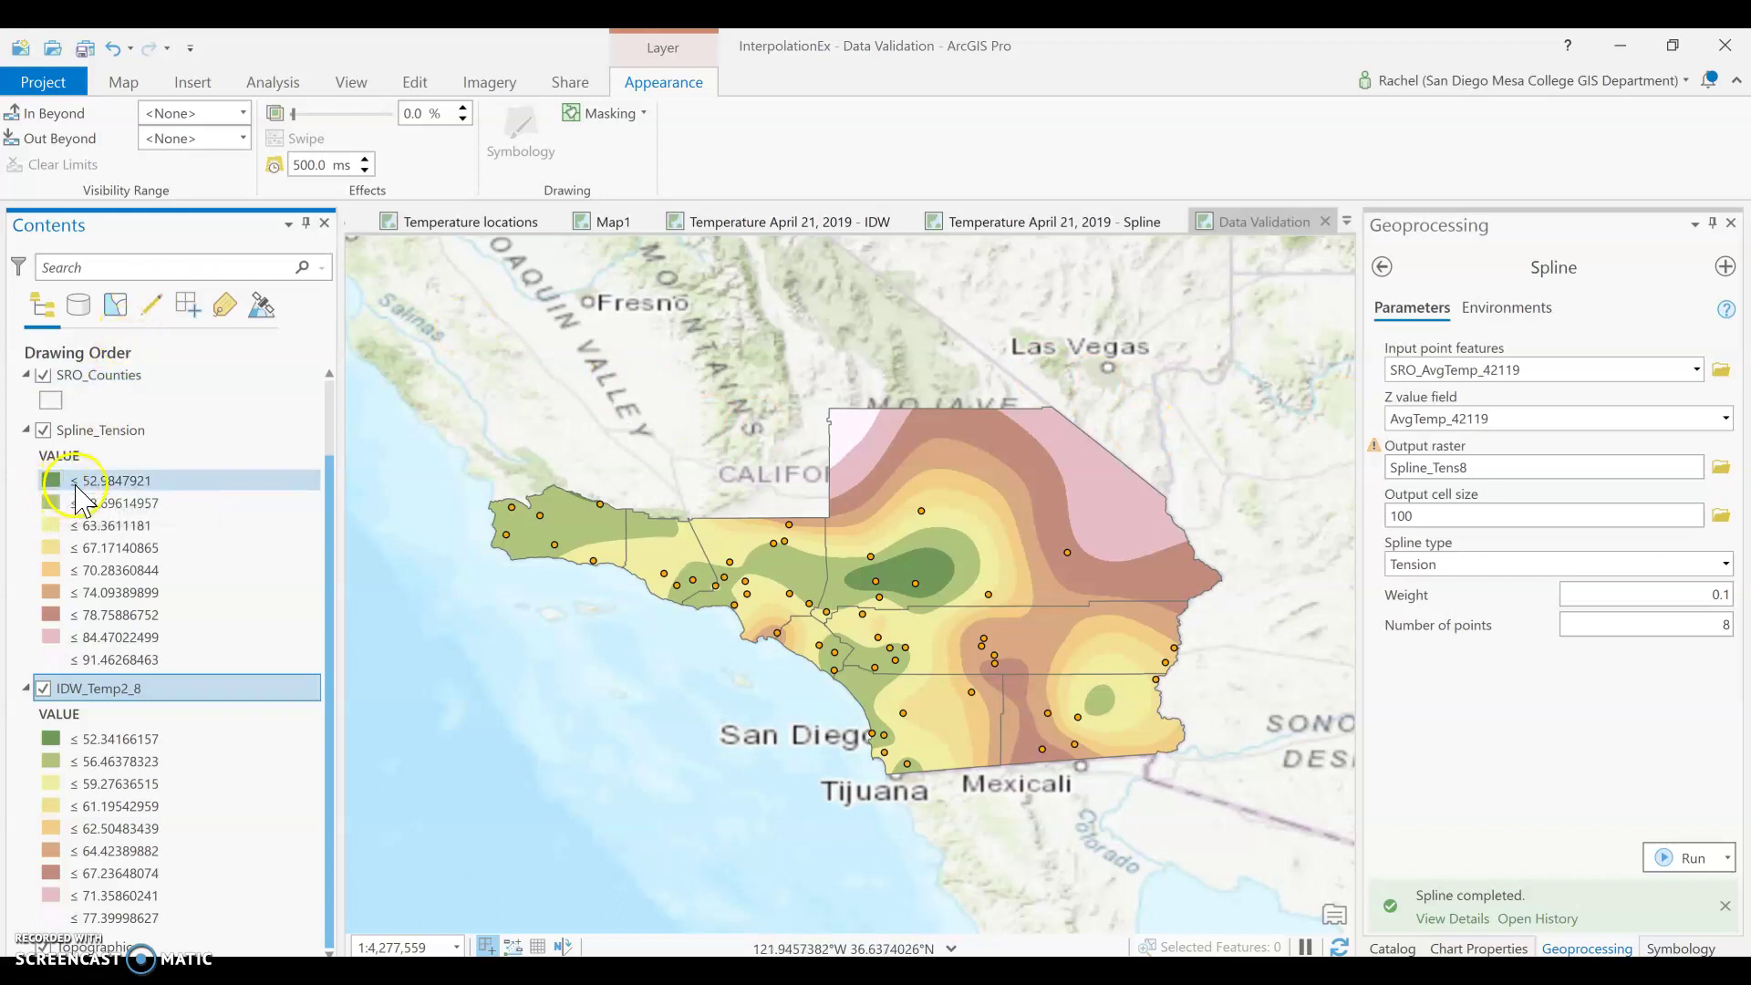
{"action": "left_click", "coordinate": [73, 521]}
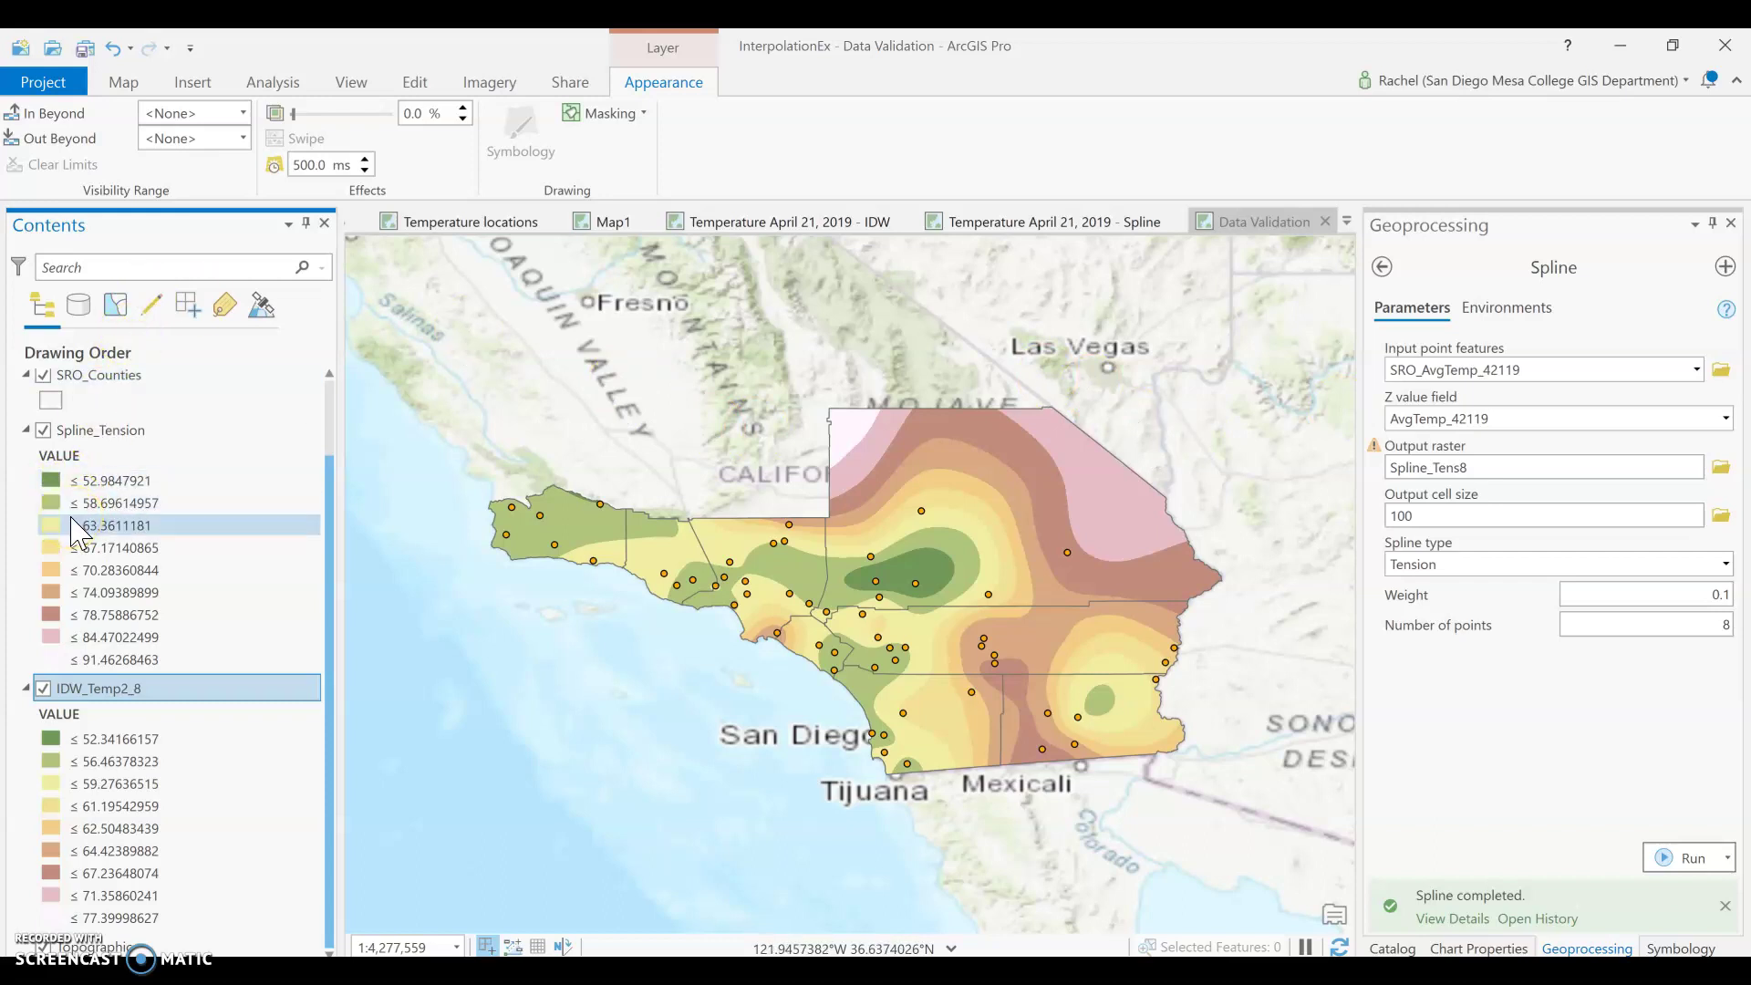
{"action": "left_click", "coordinate": [121, 711]}
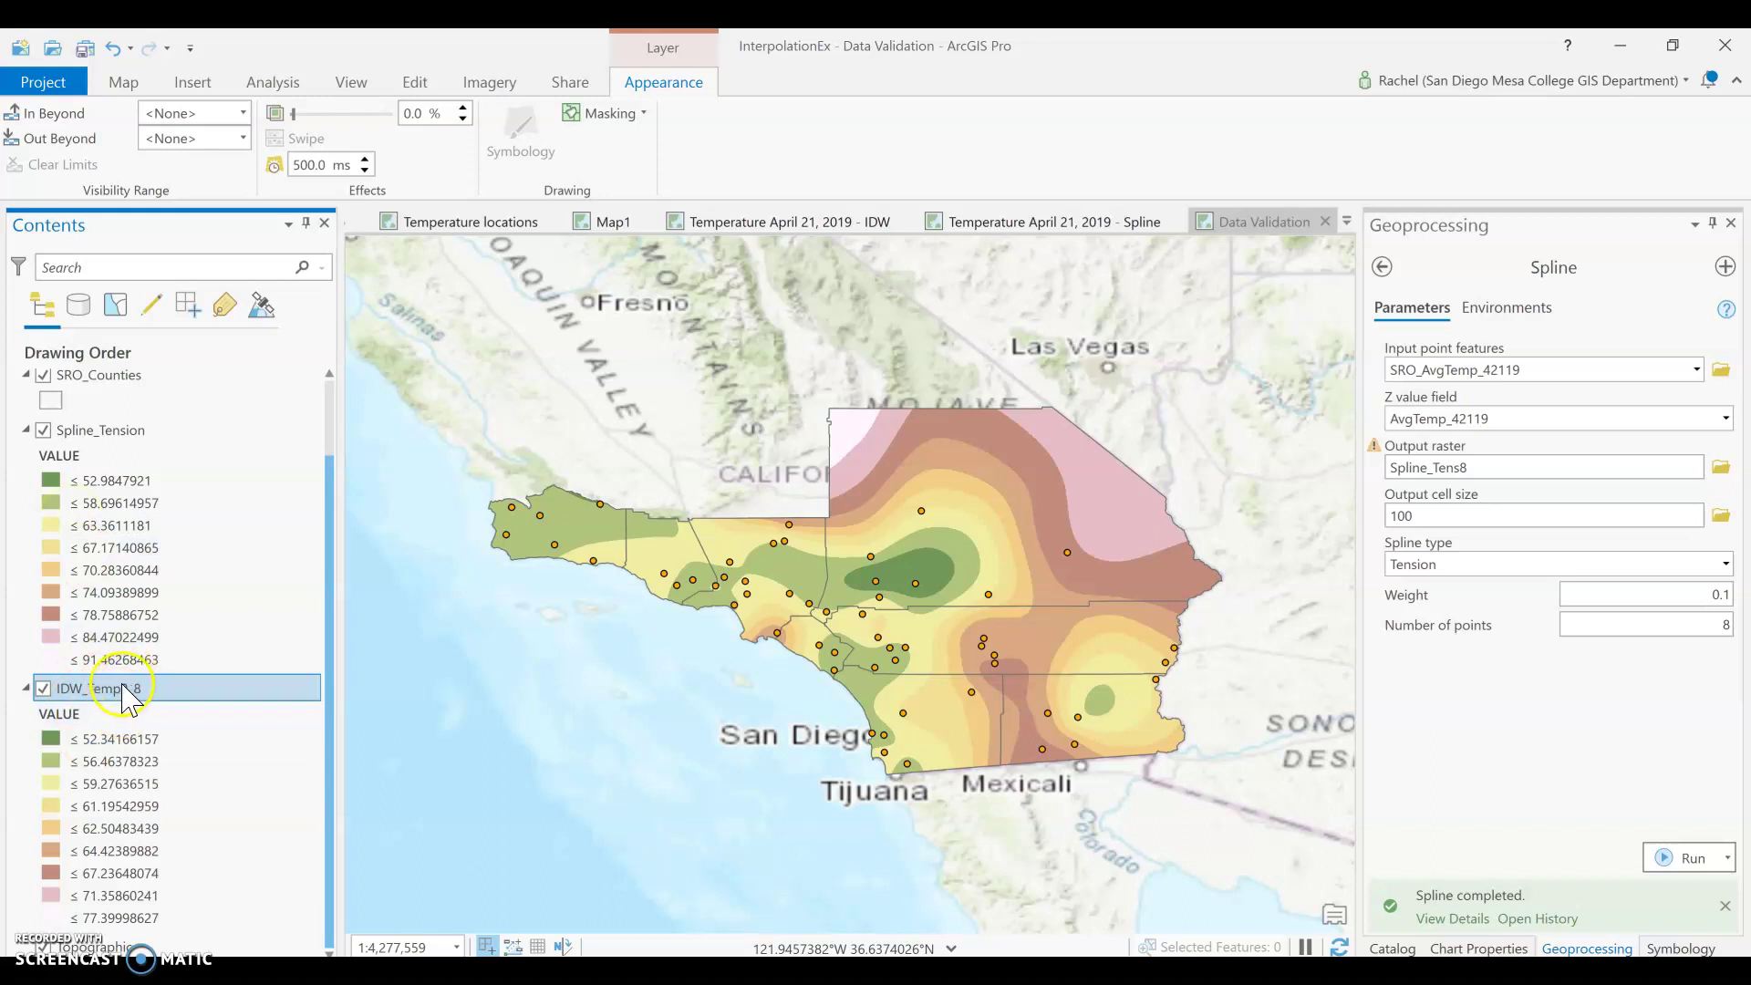
Step: Hide the Spline_Tension layer to compare it with the IDW surface beneath, and show it again
{"action": "left_click", "coordinate": [43, 430]}
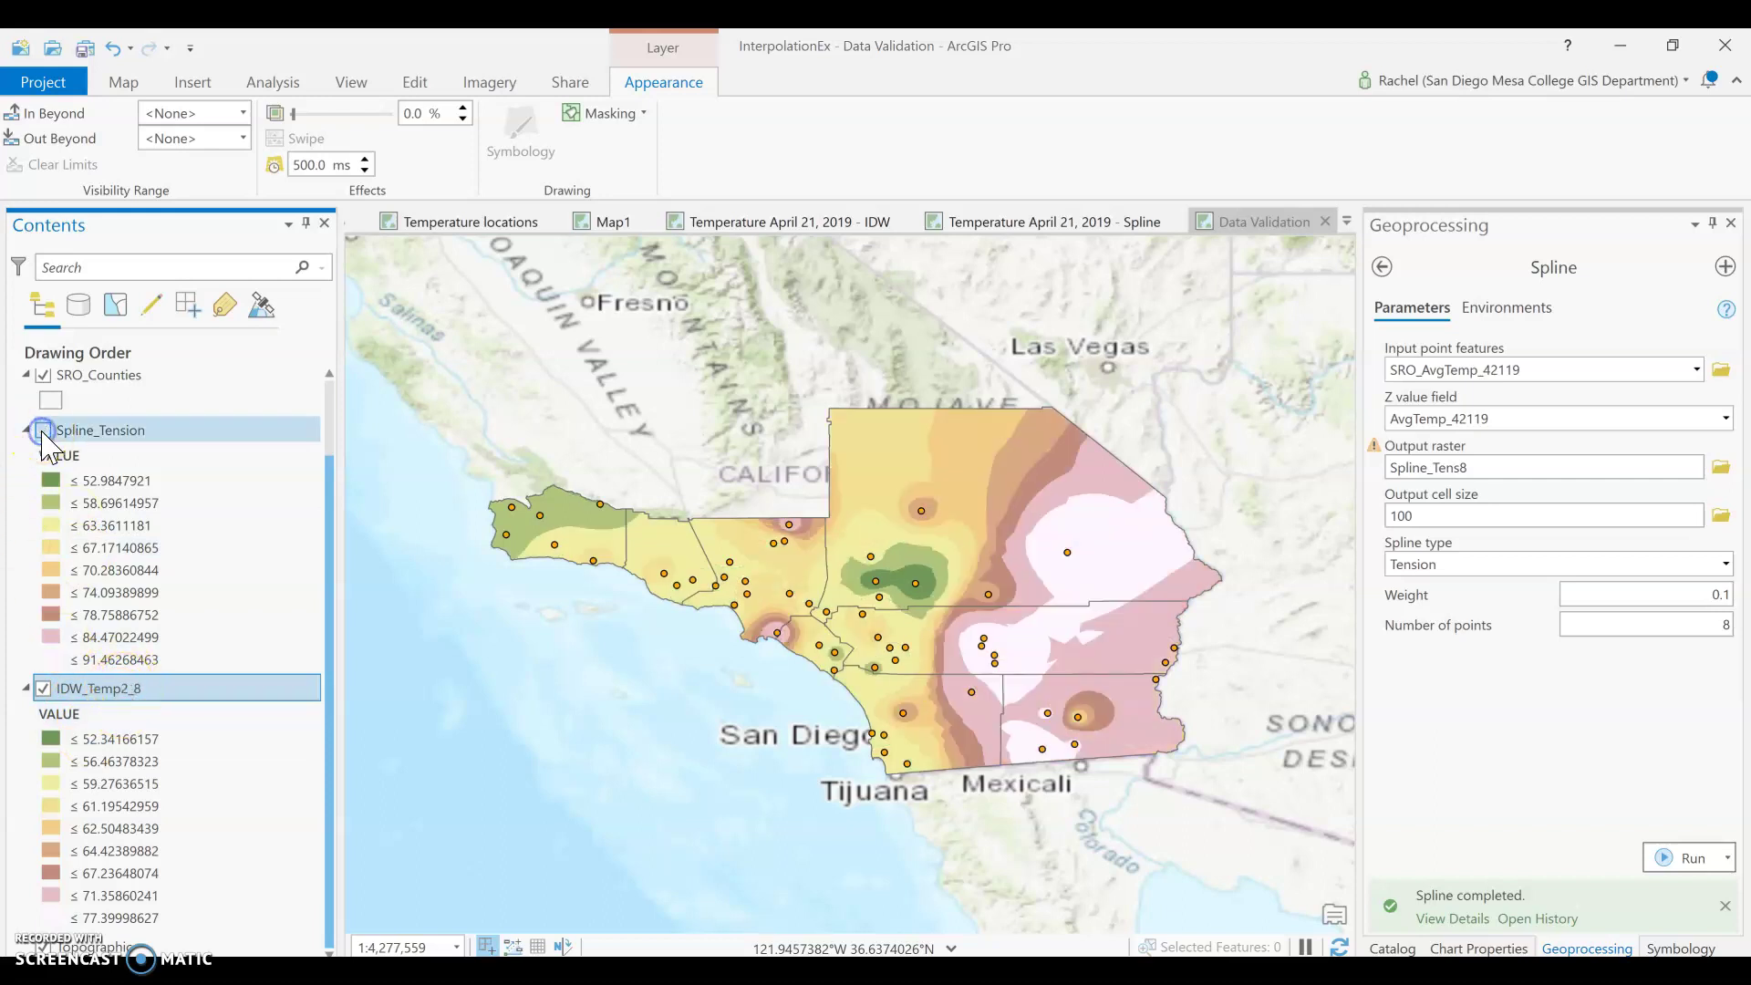
{"action": "left_click", "coordinate": [43, 430]}
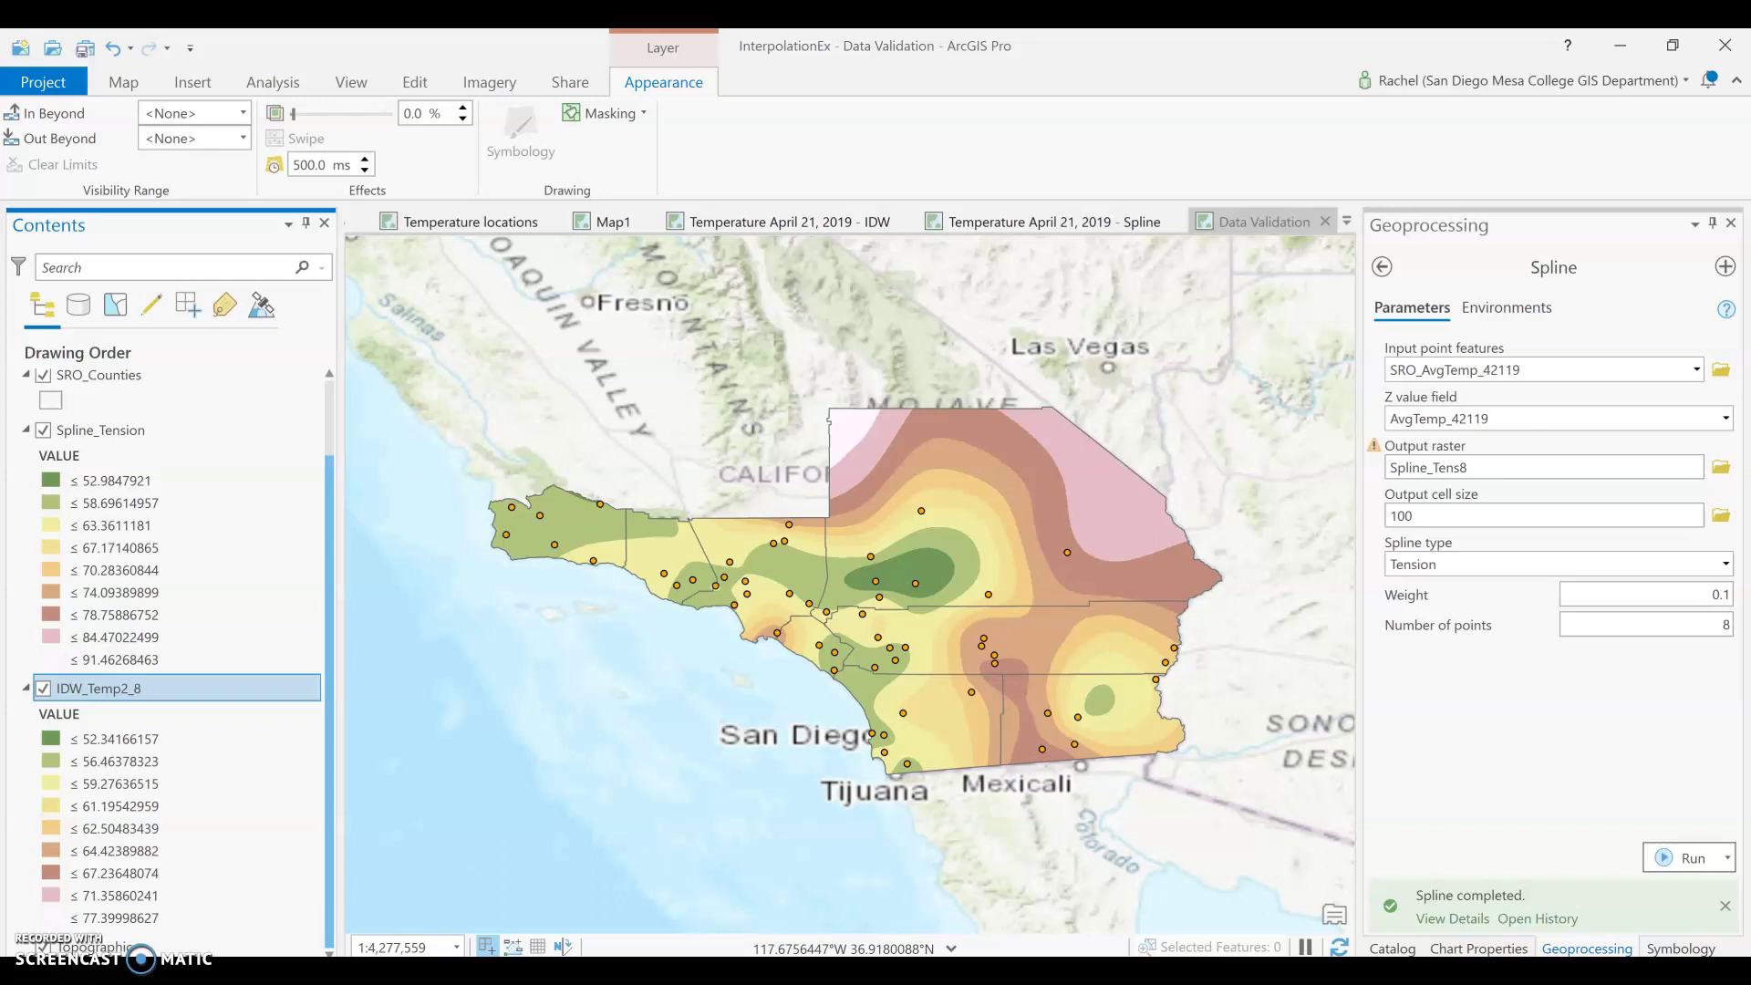
{"action": "left_click_drag", "start_coordinate": [1017, 310], "coordinate": [129, 434]}
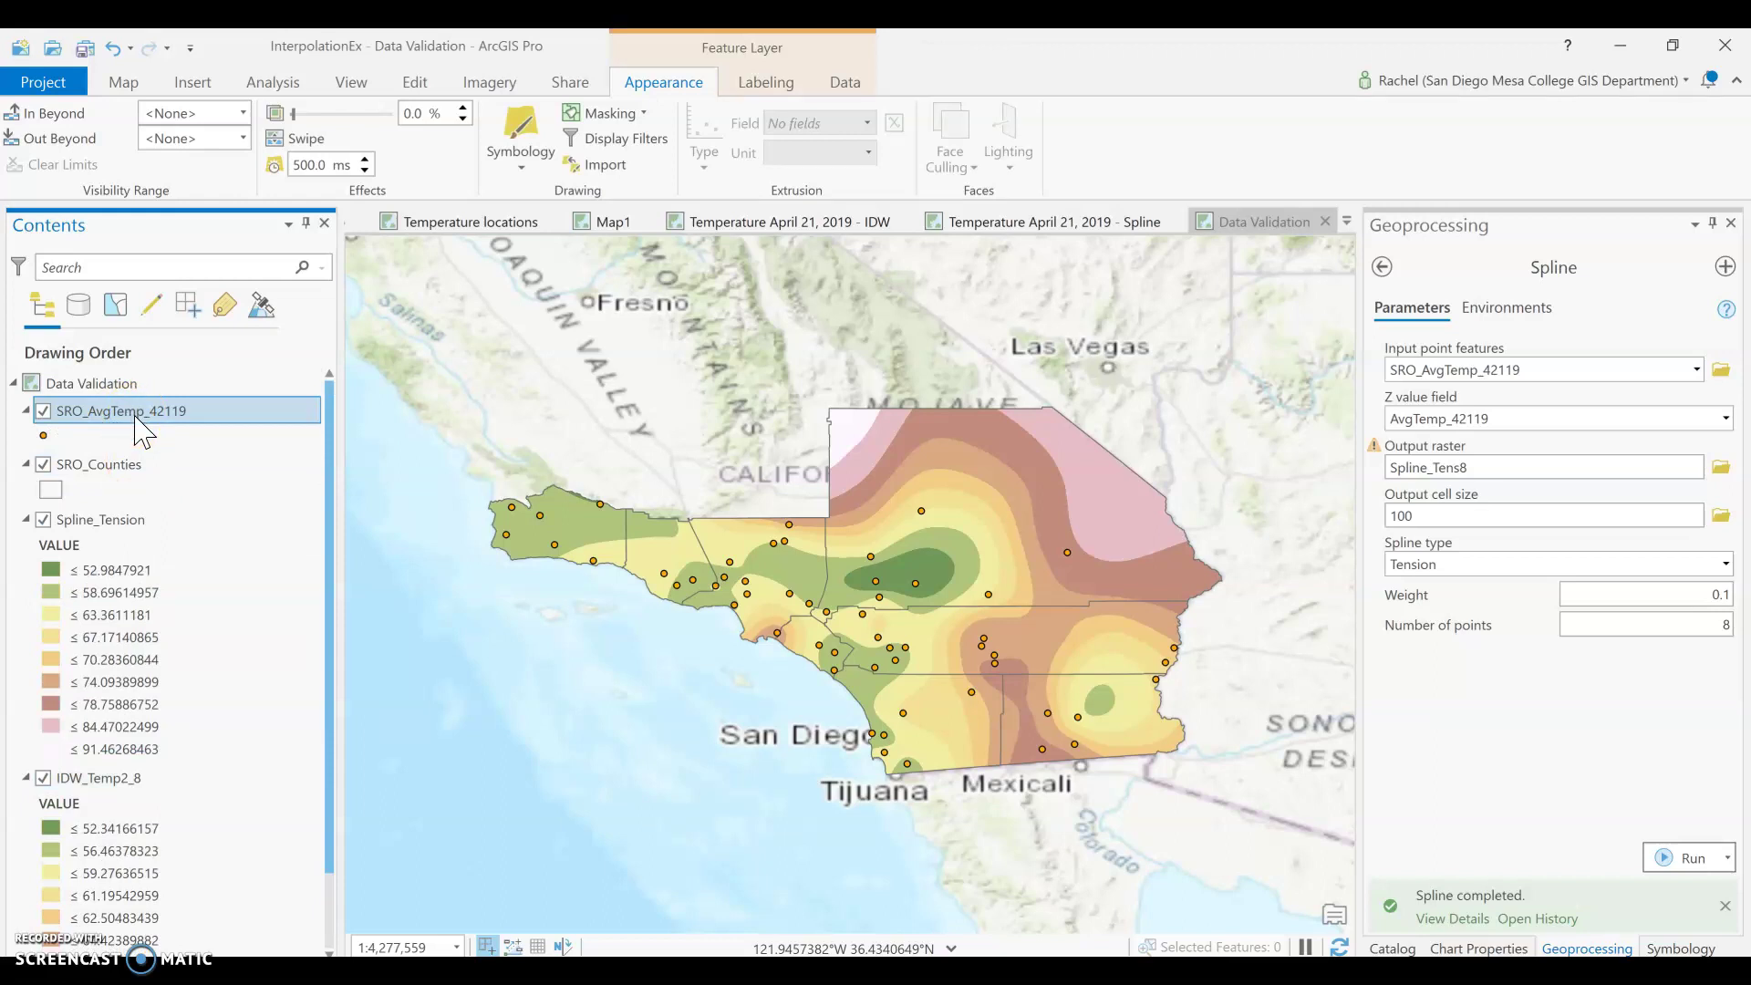
Step: Open the SRO_AvgTemp_42119 attribute table, look through the station records and close the table
{"action": "right_click", "coordinate": [136, 419]}
{"action": "left_click", "coordinate": [231, 343]}
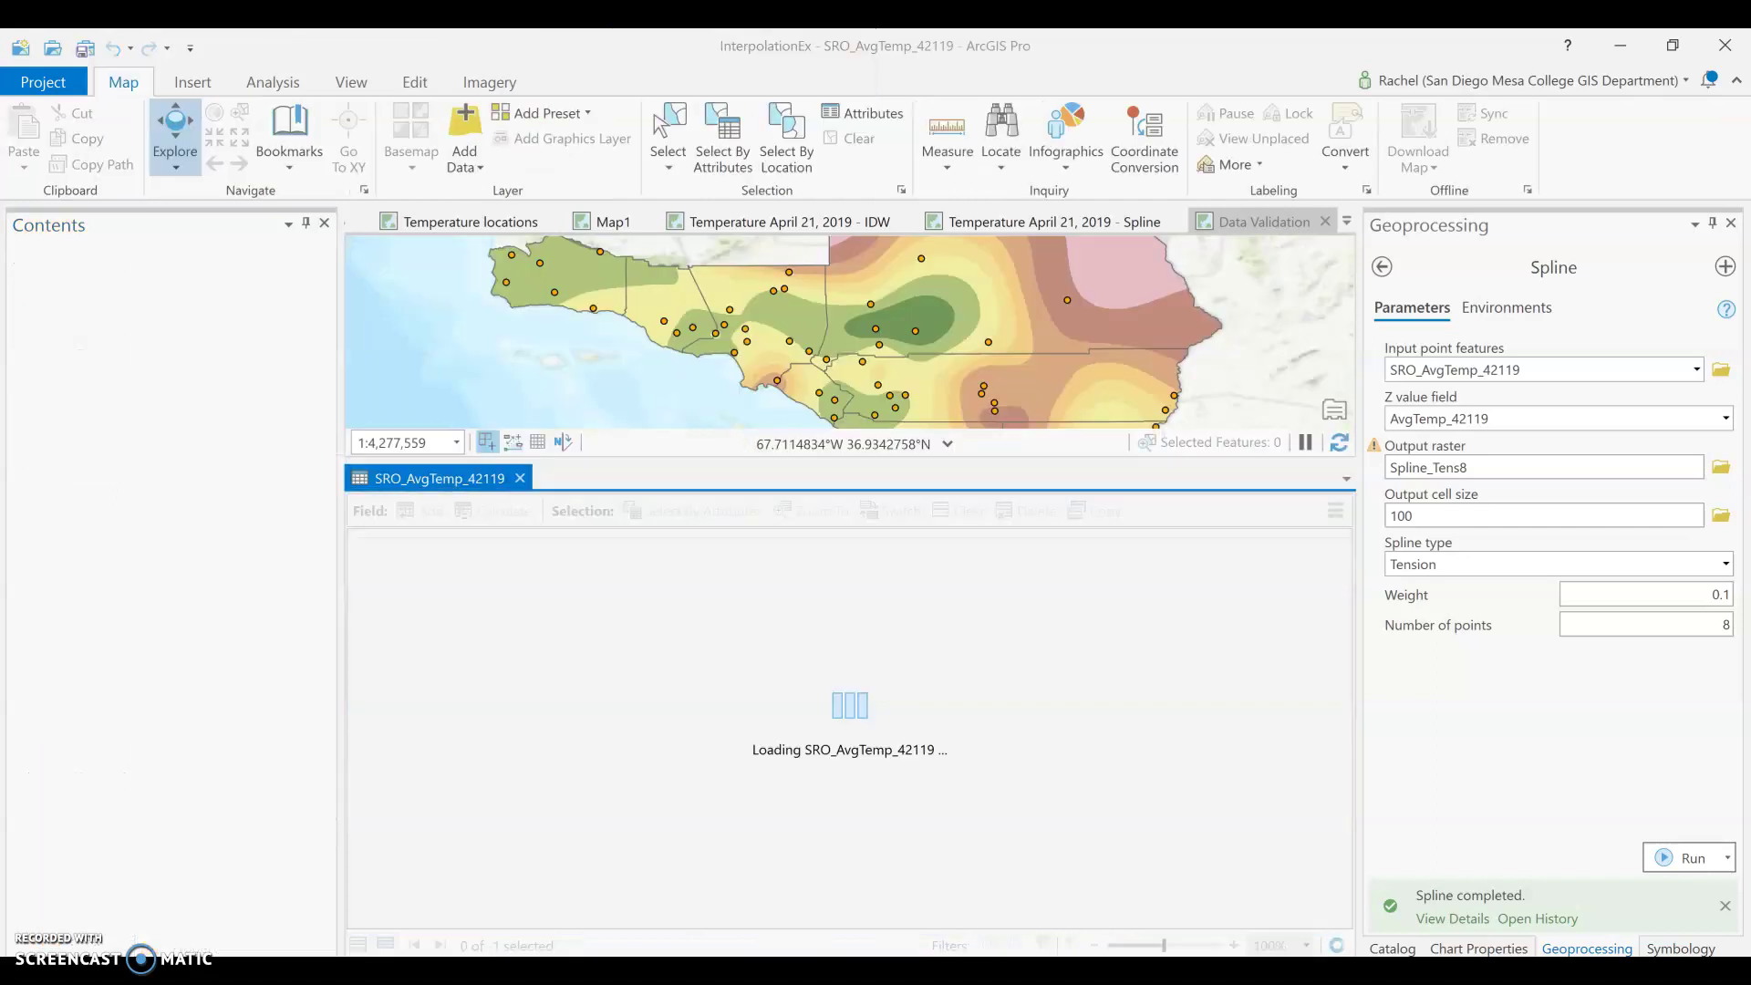
{"action": "left_click", "coordinate": [323, 684]}
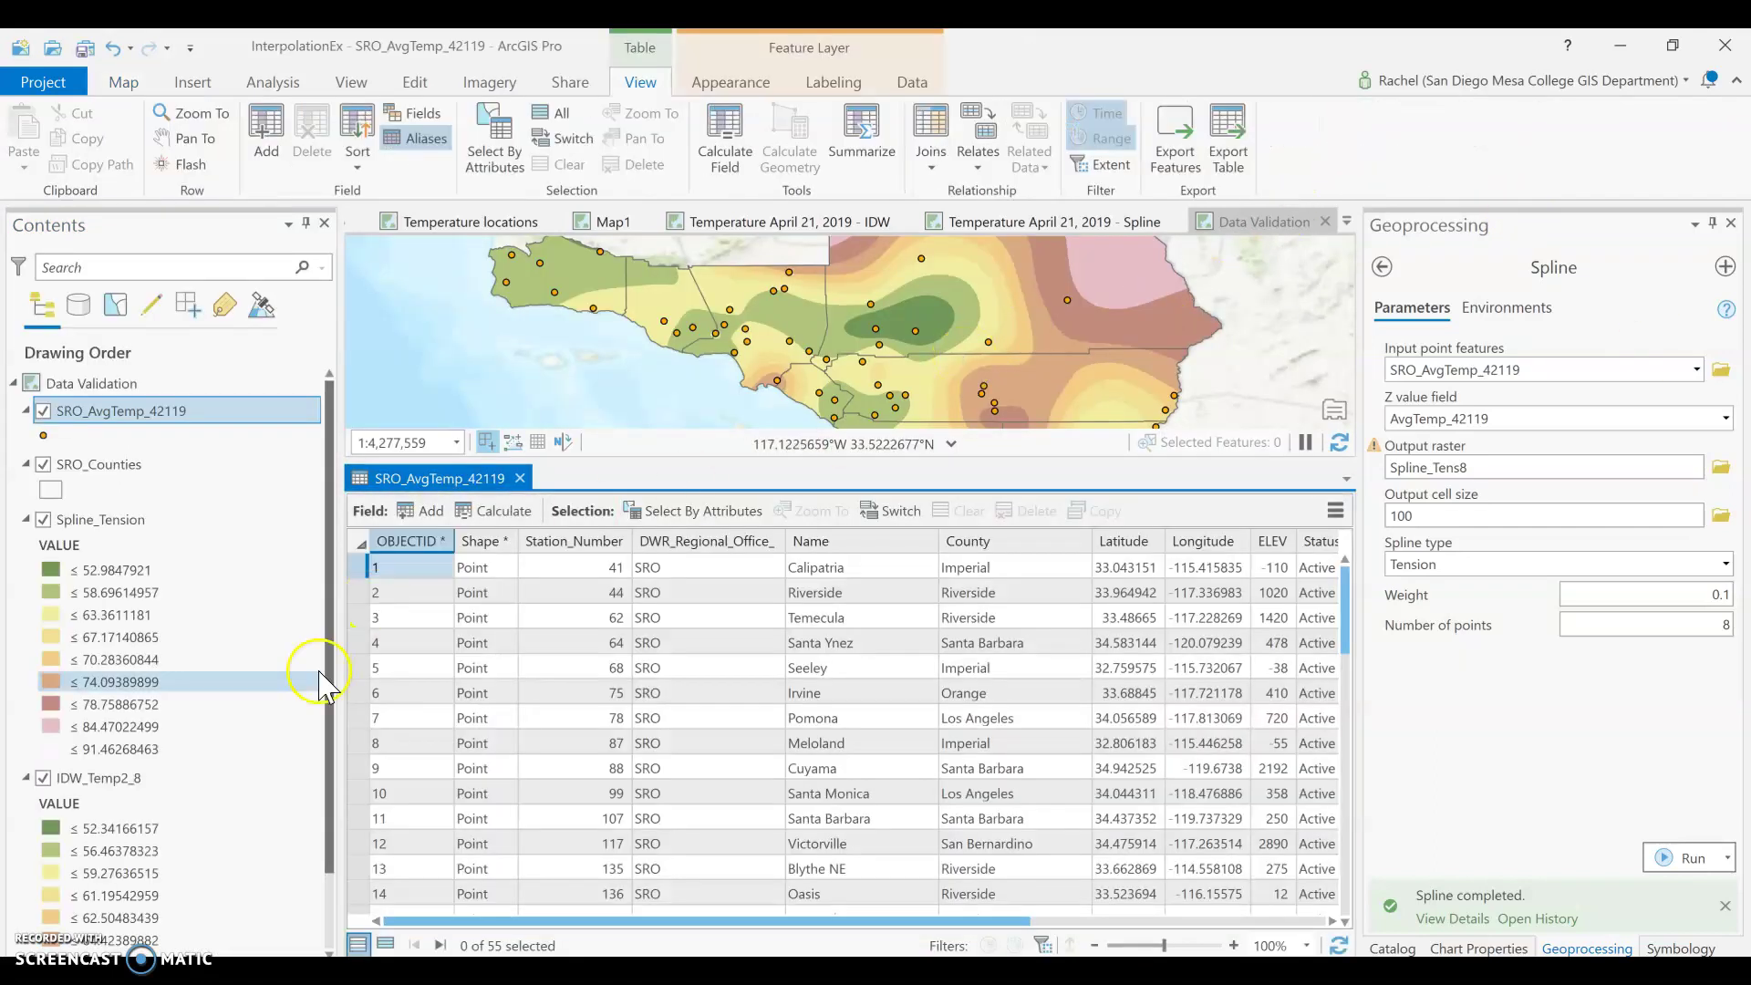
{"action": "scroll", "coordinate": [356, 784], "scroll_direction": "down", "scroll_amount": 4}
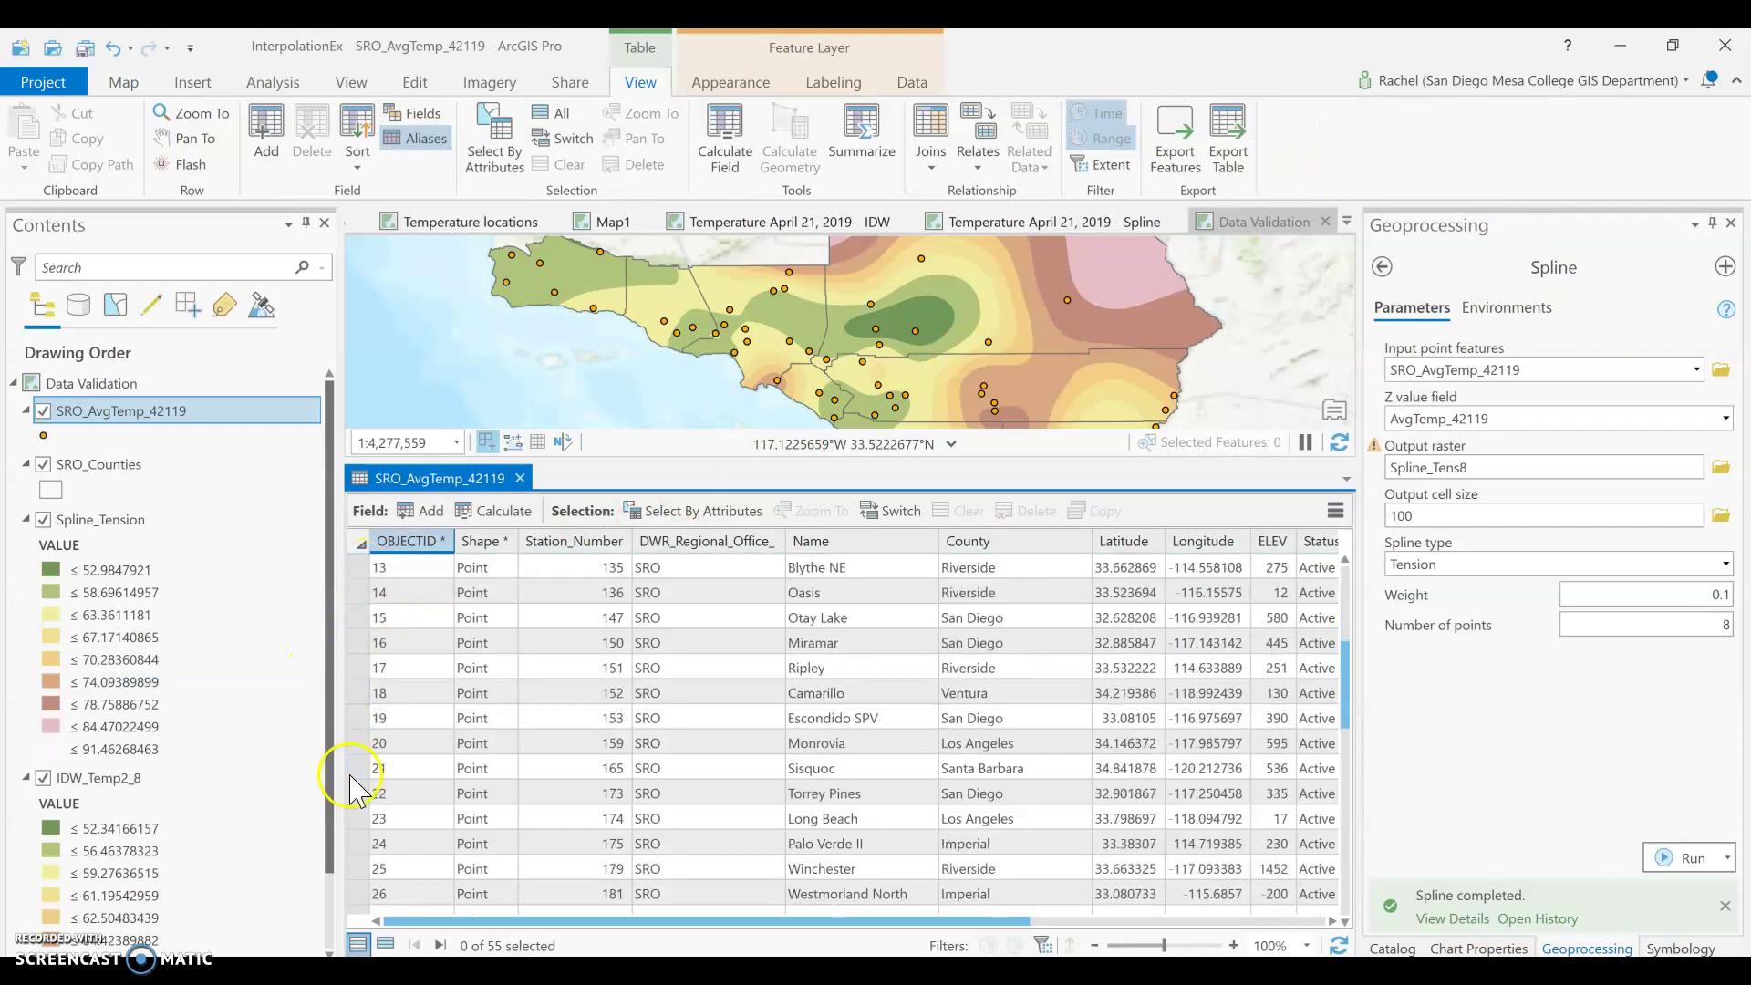
{"action": "scroll", "coordinate": [353, 777], "scroll_direction": "down", "scroll_amount": 2}
{"action": "left_click", "coordinate": [353, 777]}
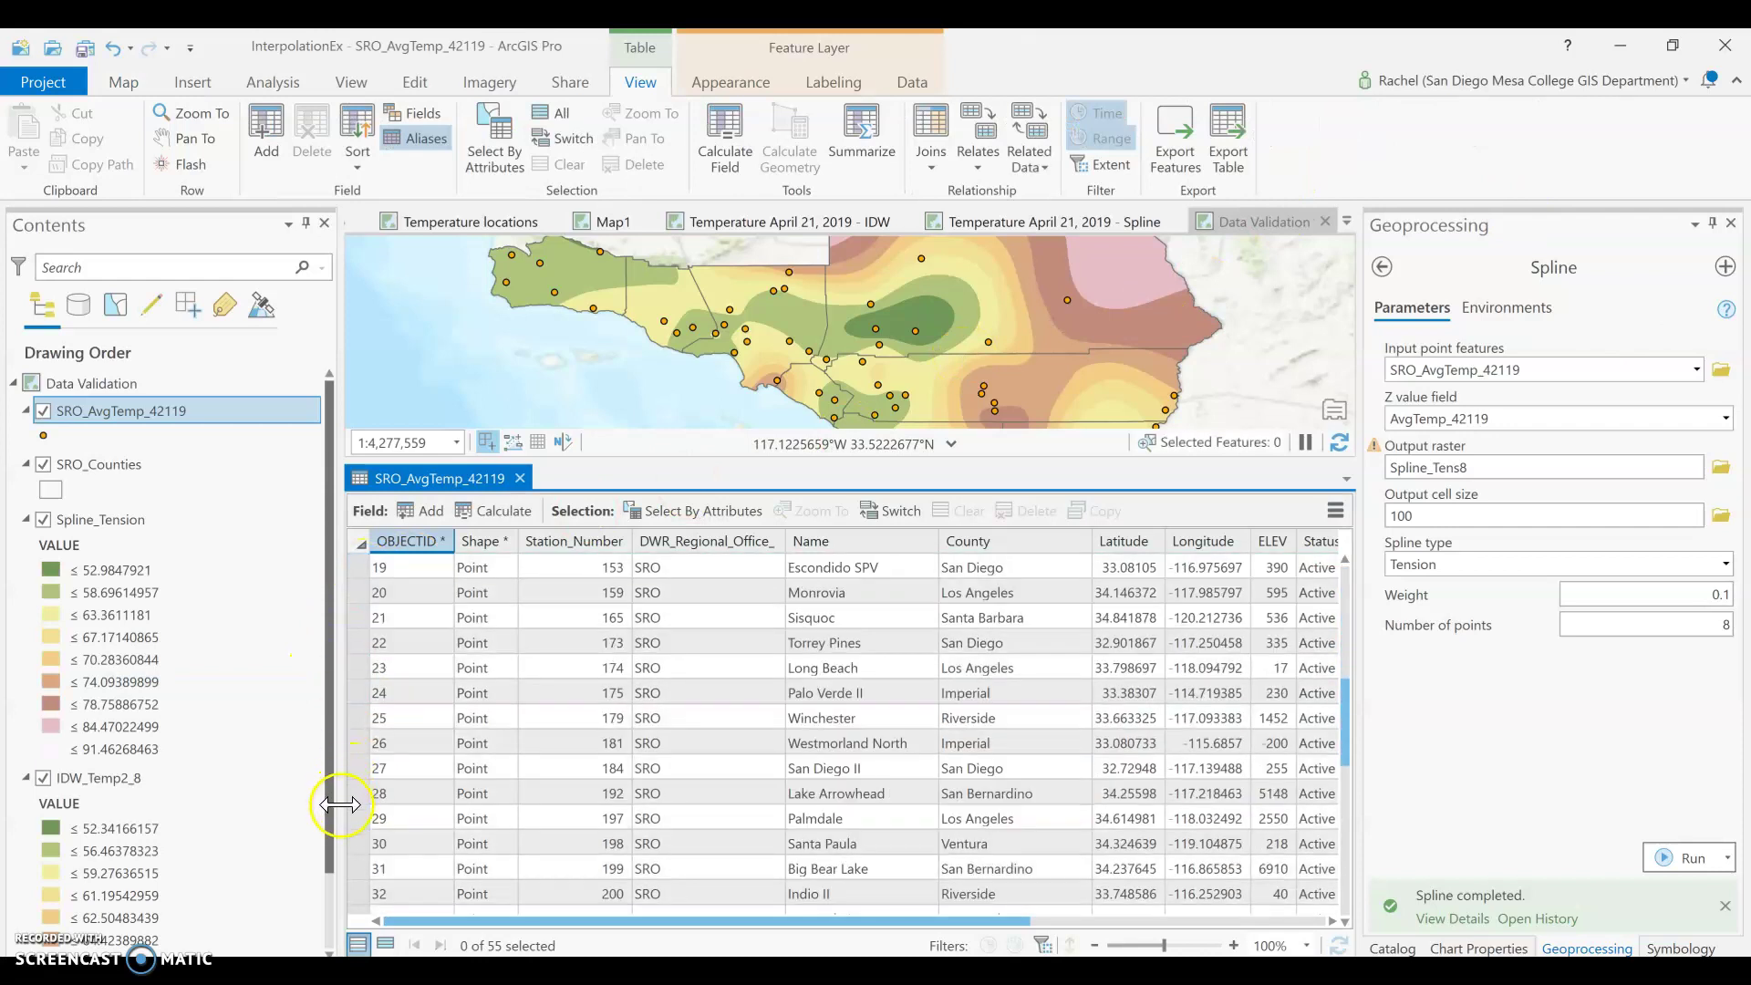
{"action": "left_click", "coordinate": [520, 480]}
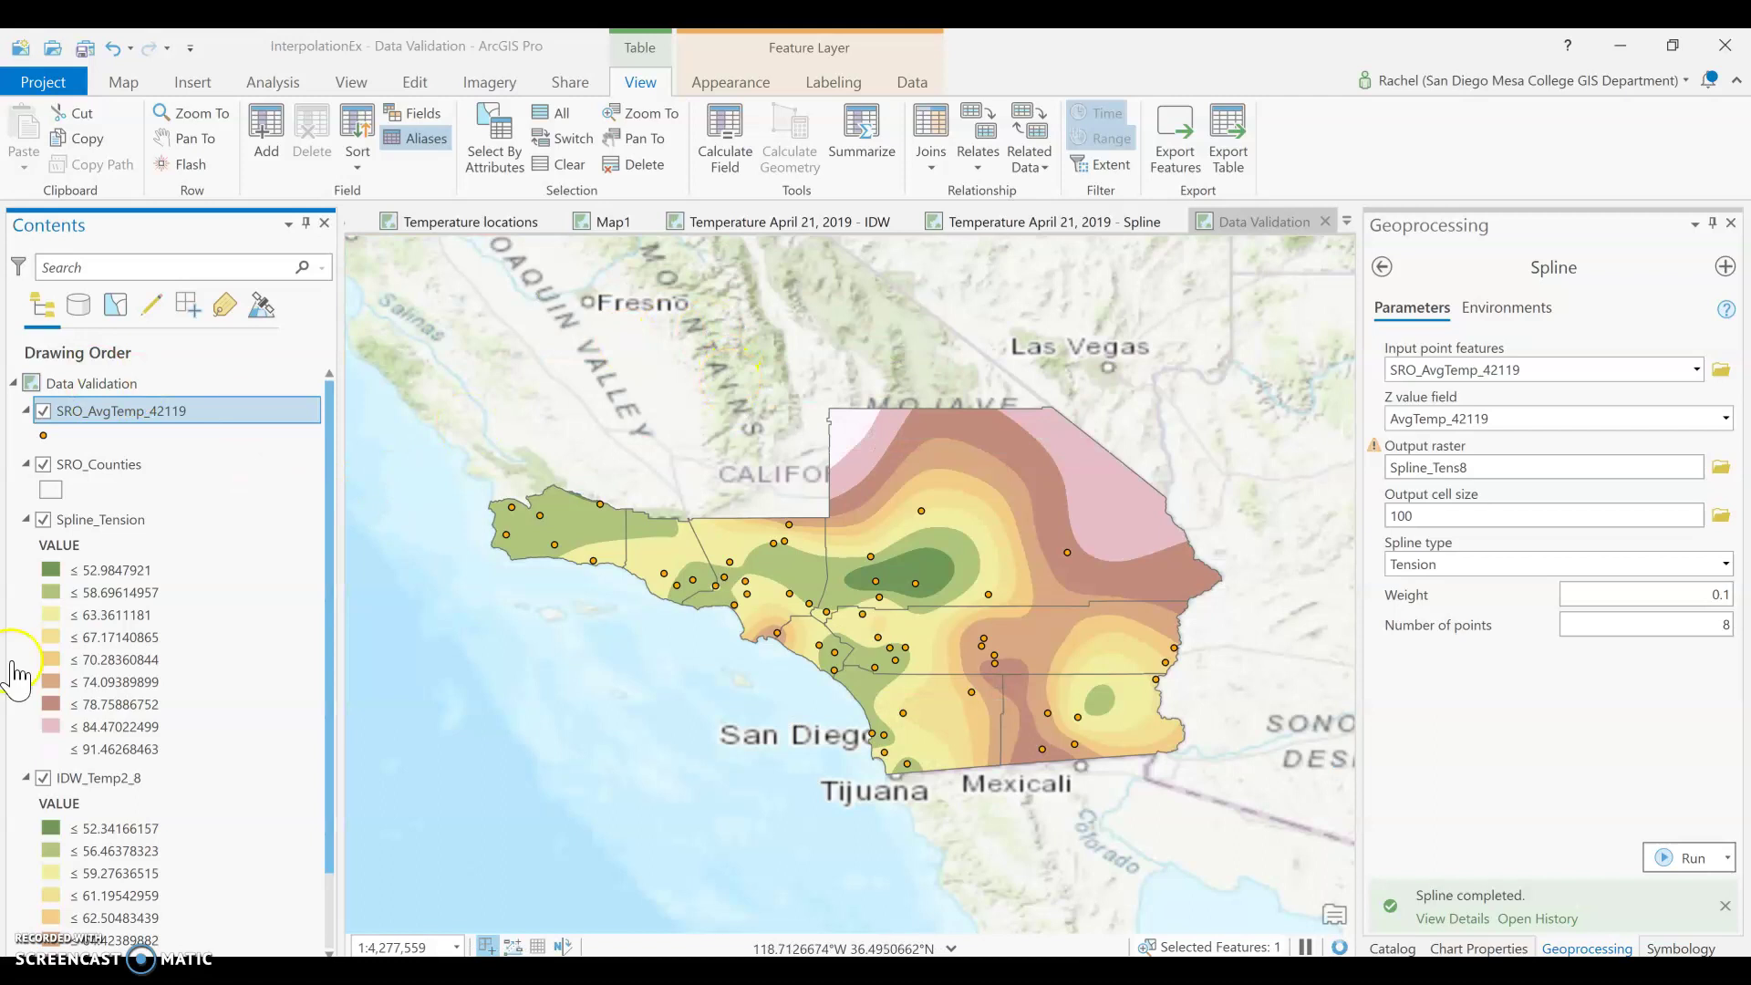
Step: Make the SRO_Counties layer unselectable and list the layers by drawing order again
{"action": "left_click", "coordinate": [116, 309]}
{"action": "left_click", "coordinate": [43, 438]}
{"action": "left_click", "coordinate": [50, 465]}
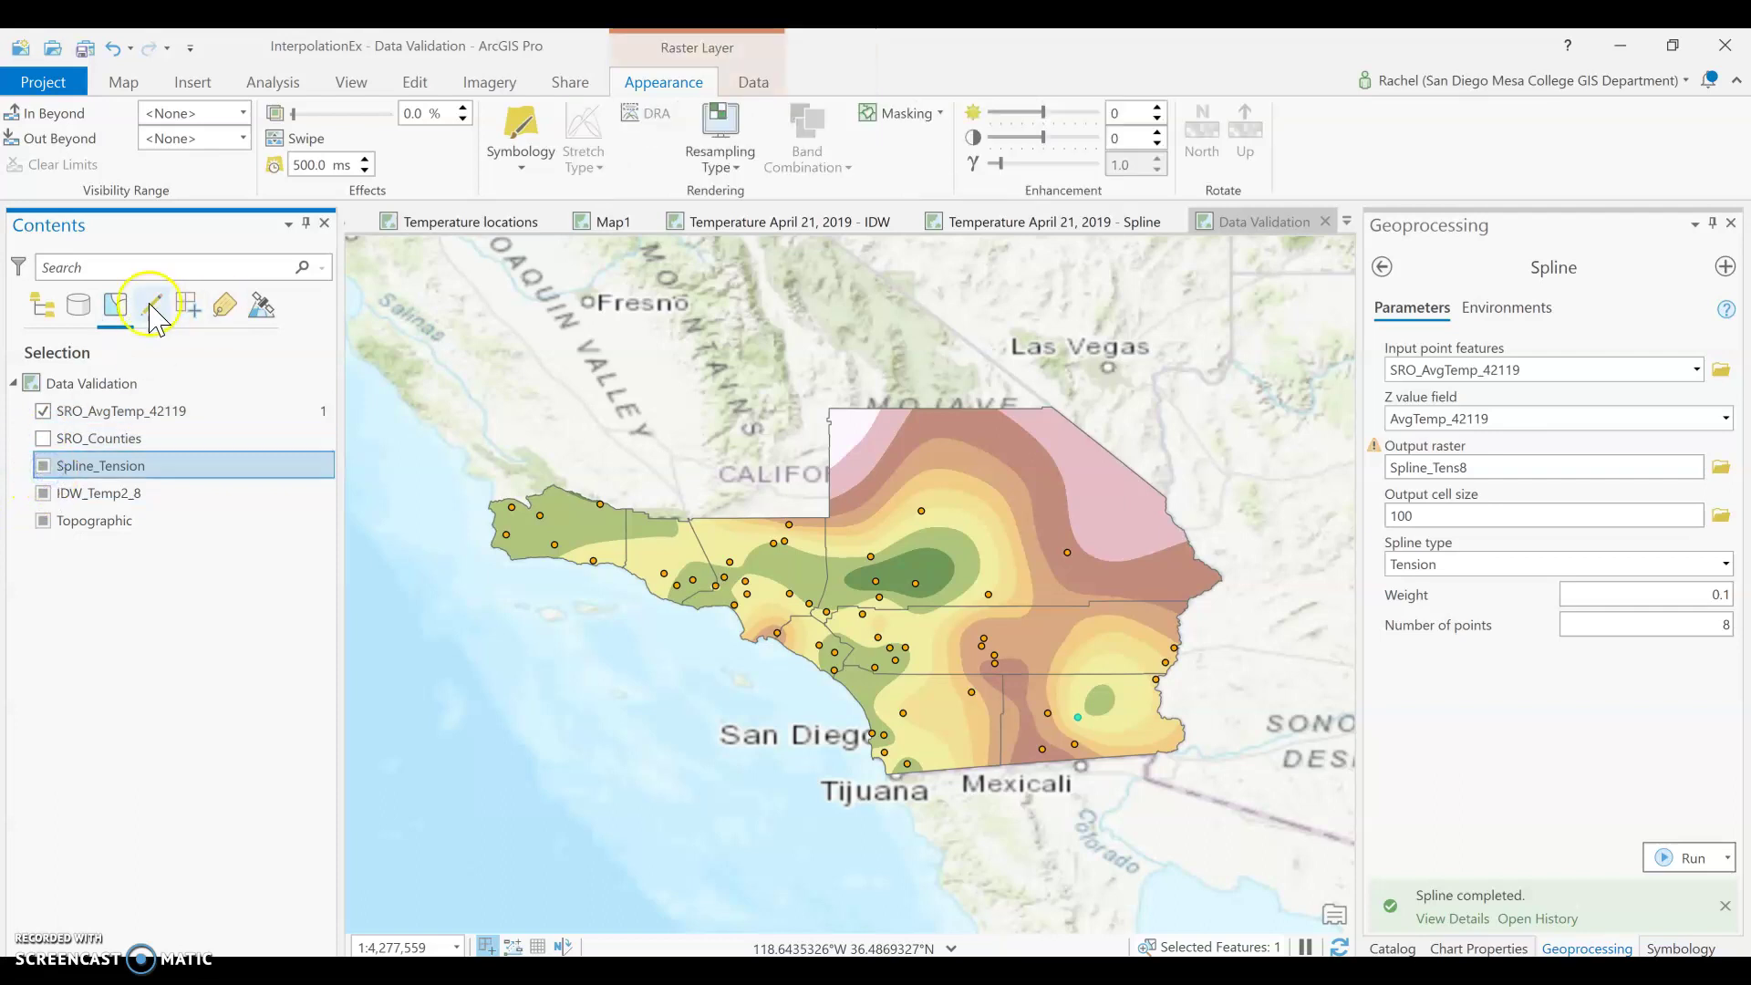
{"action": "left_click", "coordinate": [41, 308]}
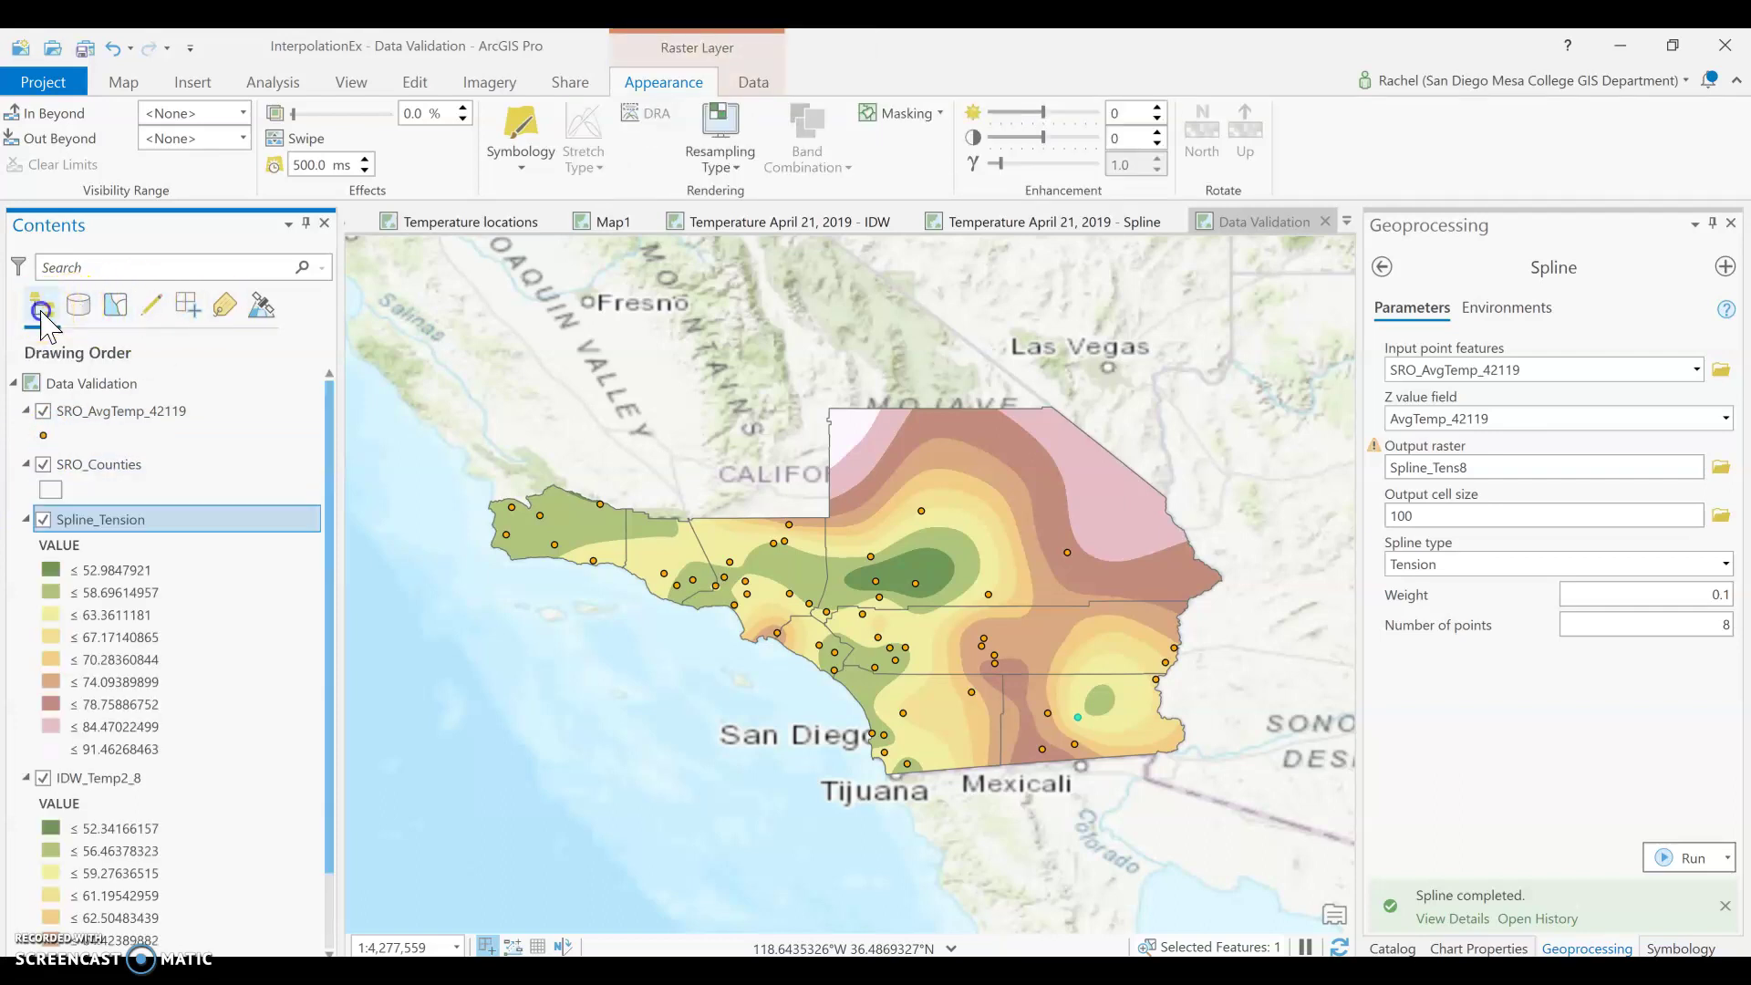
Step: Select all the temperature stations with a rectangle across the Southern California counties
{"action": "left_click", "coordinate": [137, 85]}
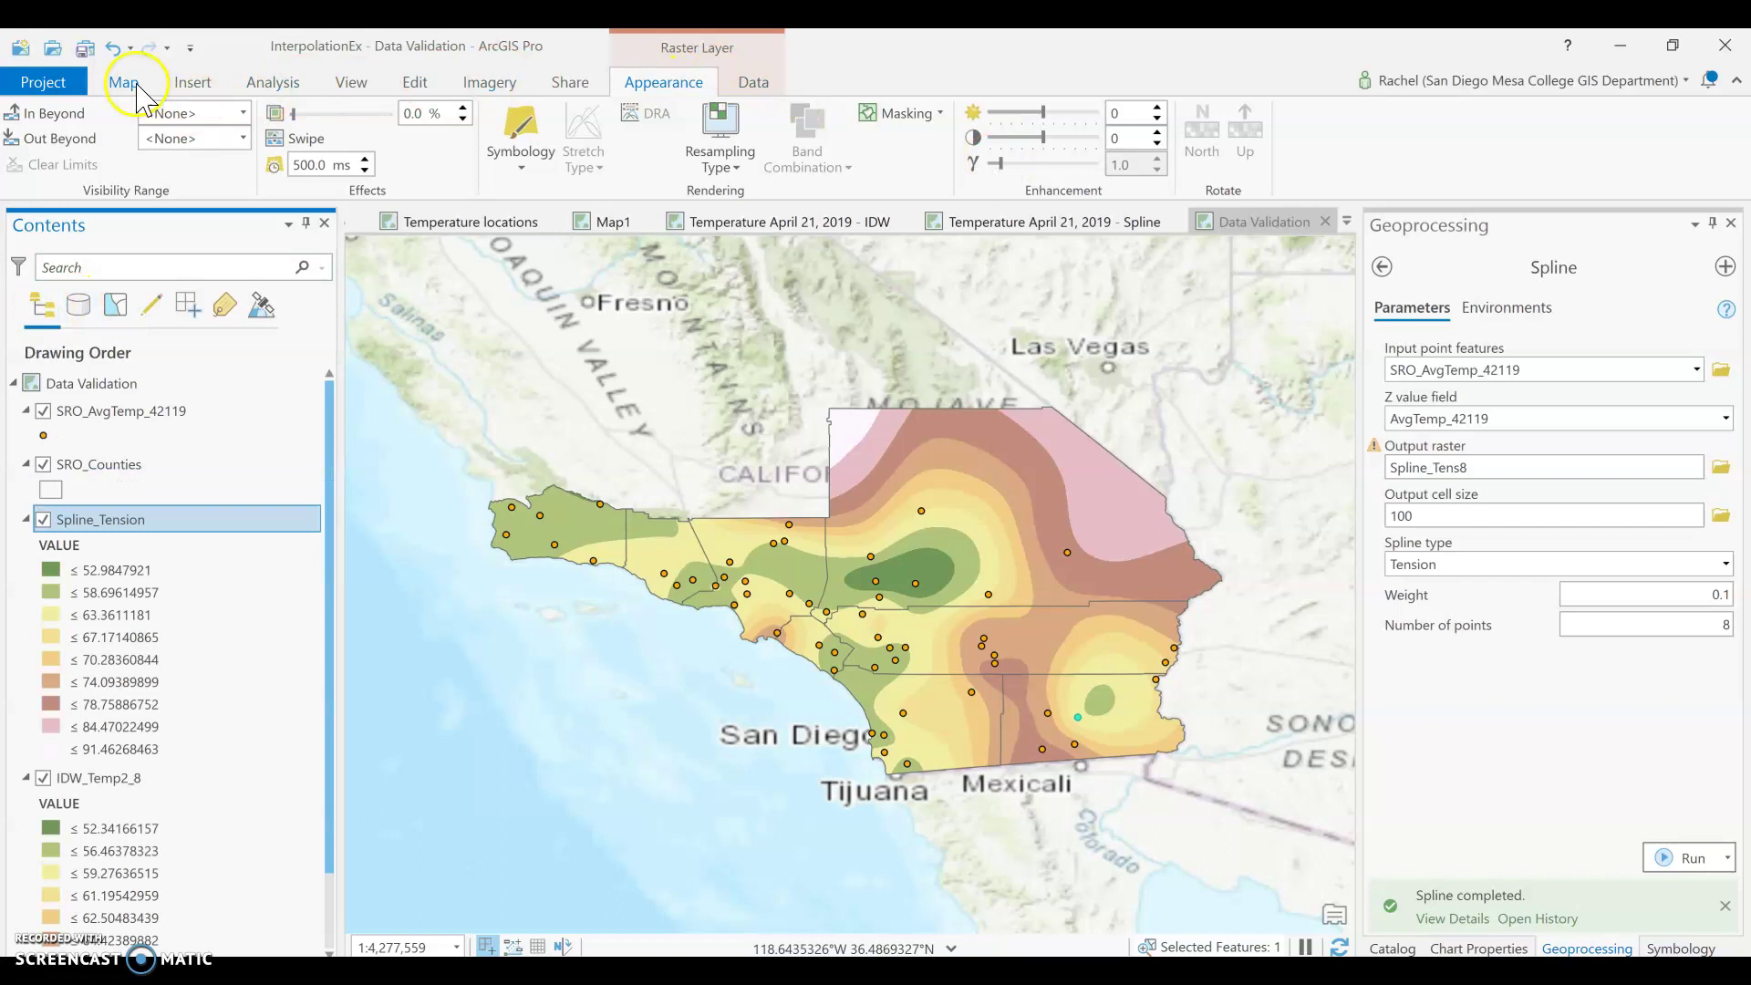
{"action": "left_click", "coordinate": [667, 130]}
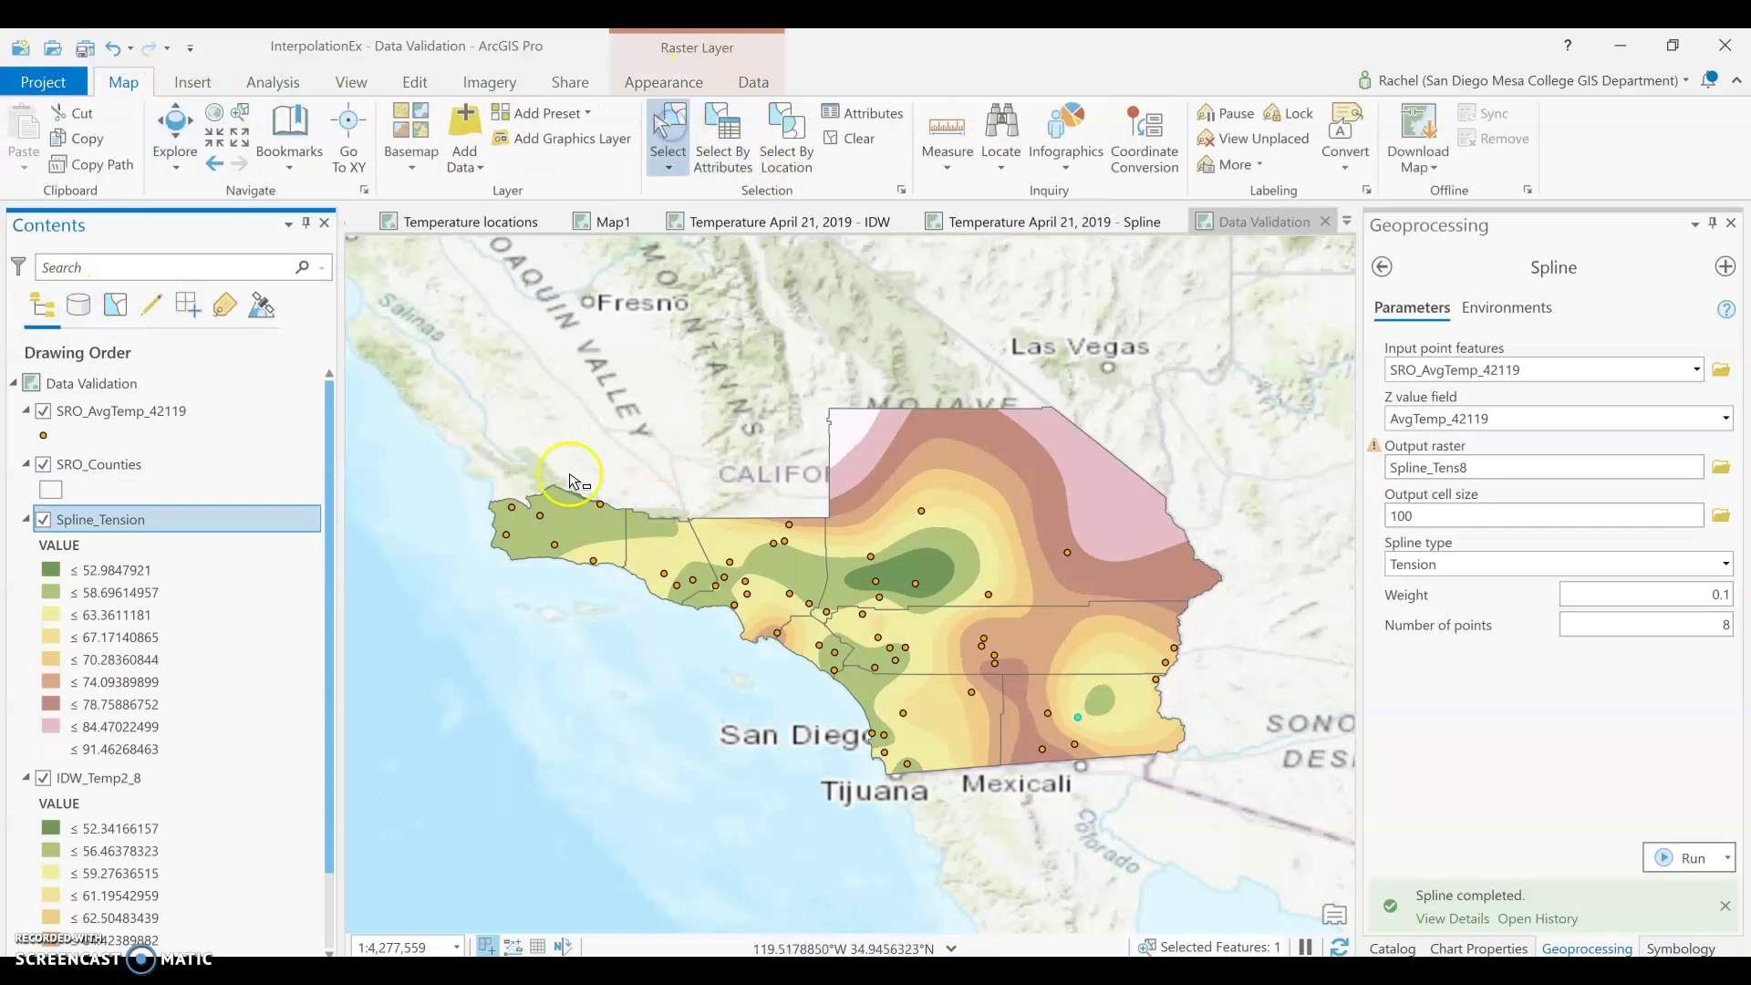
{"action": "left_click_drag", "start_coordinate": [468, 432], "coordinate": [1156, 808]}
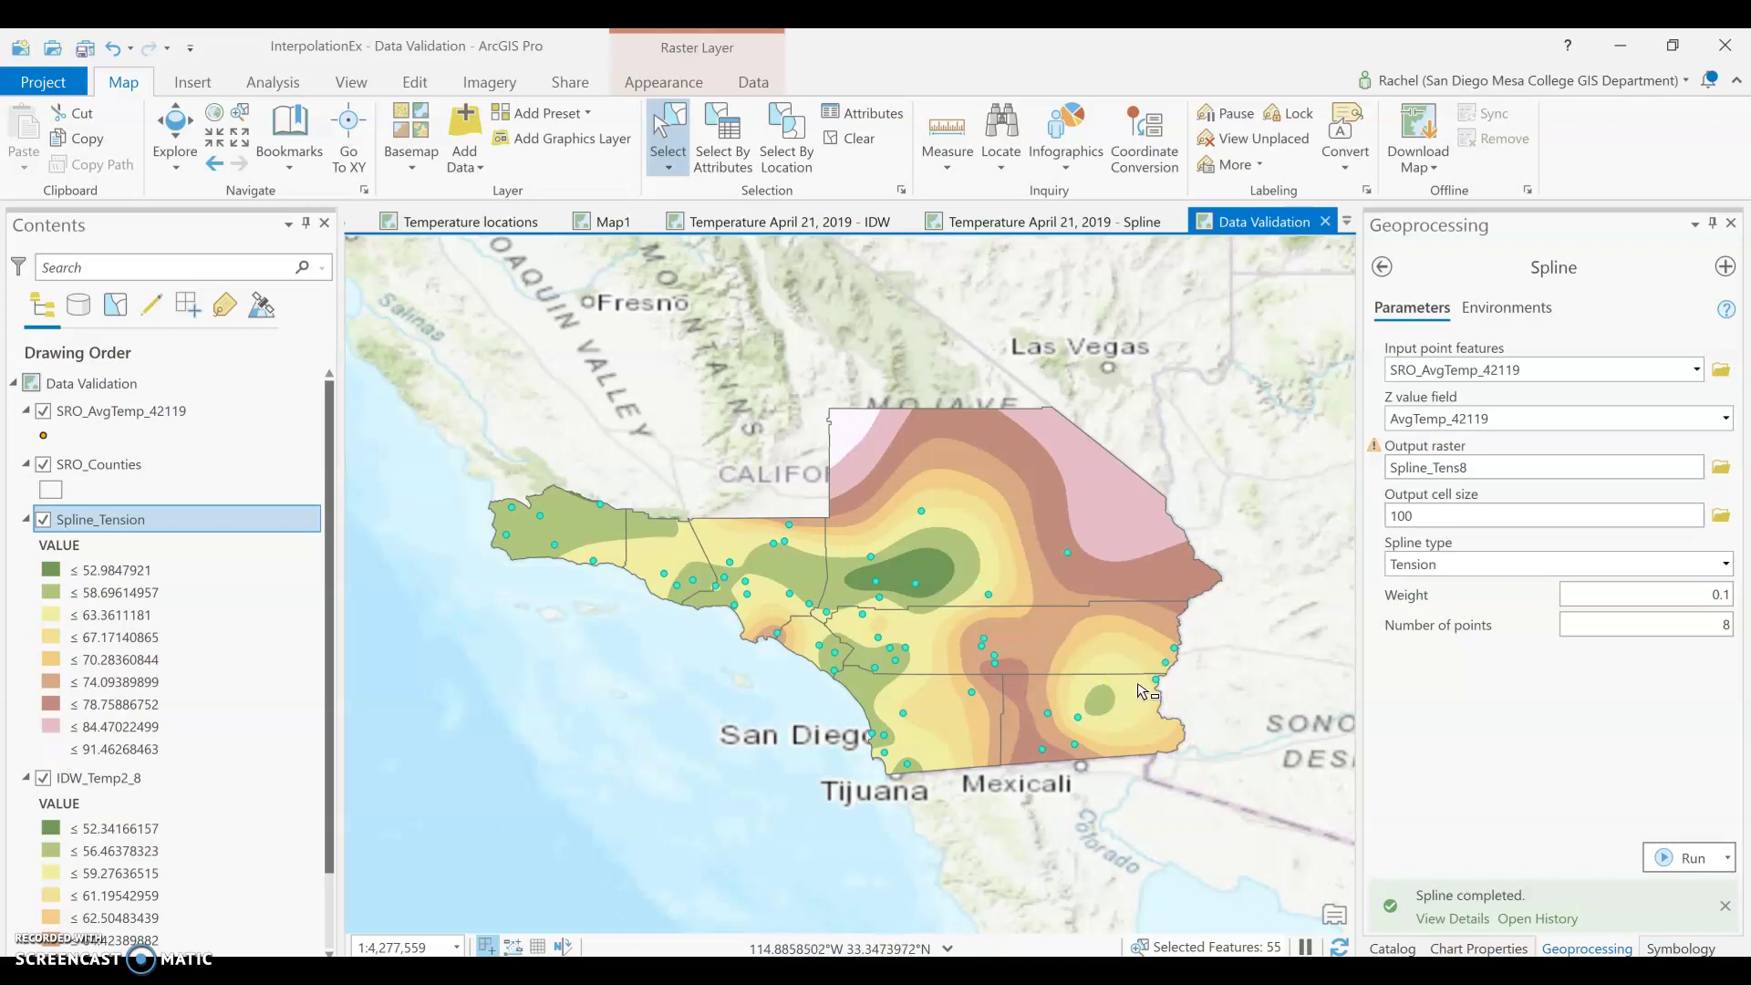
Step: Remove the Chatsworth station, northwest of Los Angeles, from the selected stations
{"action": "left_click", "coordinate": [725, 578]}
{"action": "scroll", "coordinate": [727, 591], "scroll_direction": "down", "scroll_amount": 4}
{"action": "scroll", "coordinate": [727, 591], "scroll_direction": "up", "scroll_amount": 1}
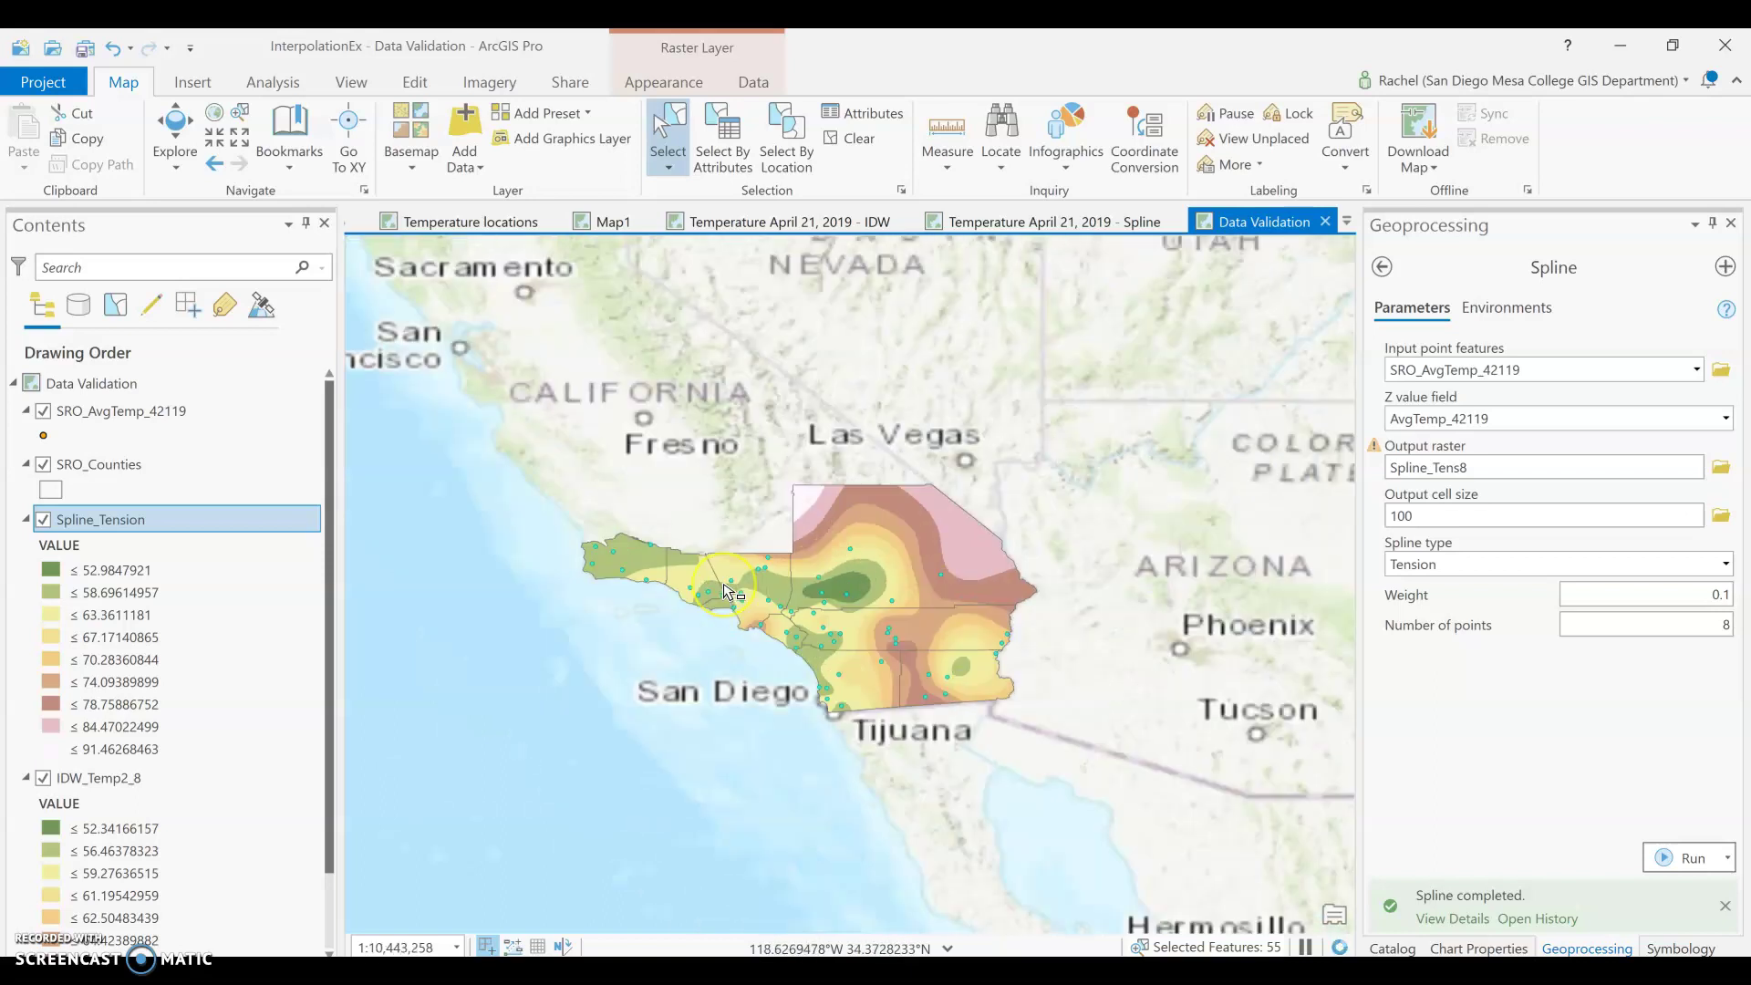
{"action": "scroll", "coordinate": [727, 591], "scroll_direction": "up", "scroll_amount": 5}
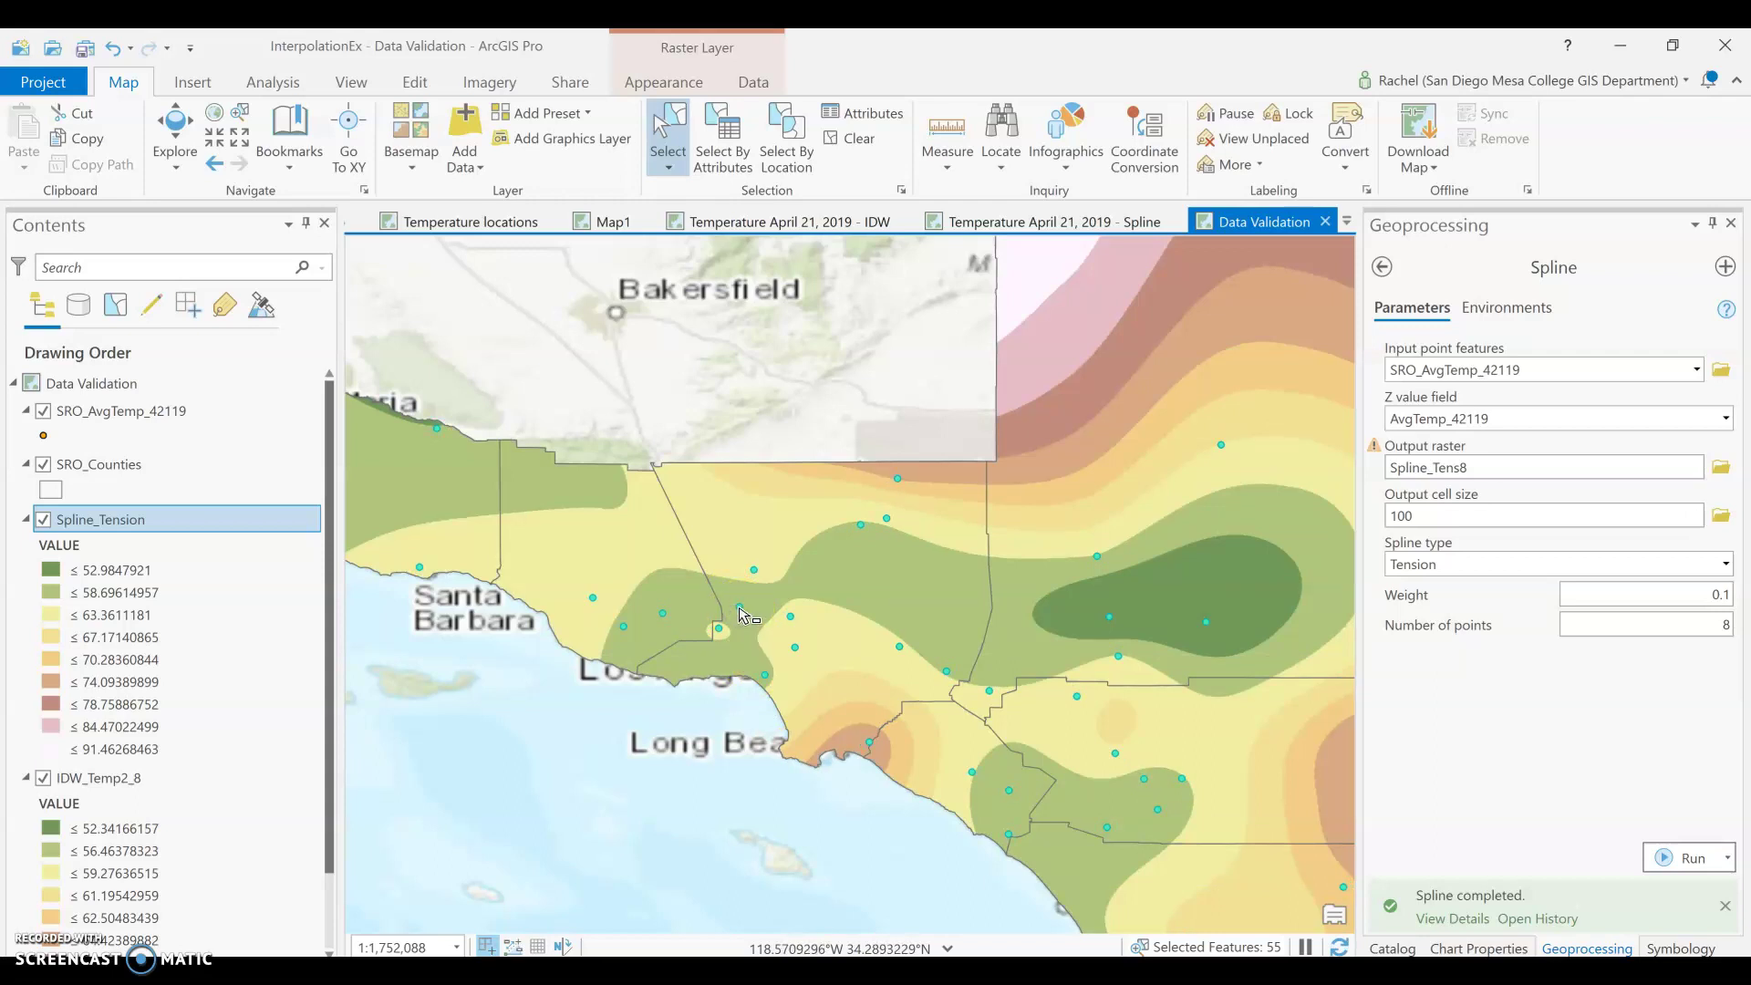
{"action": "right_click", "coordinate": [742, 611]}
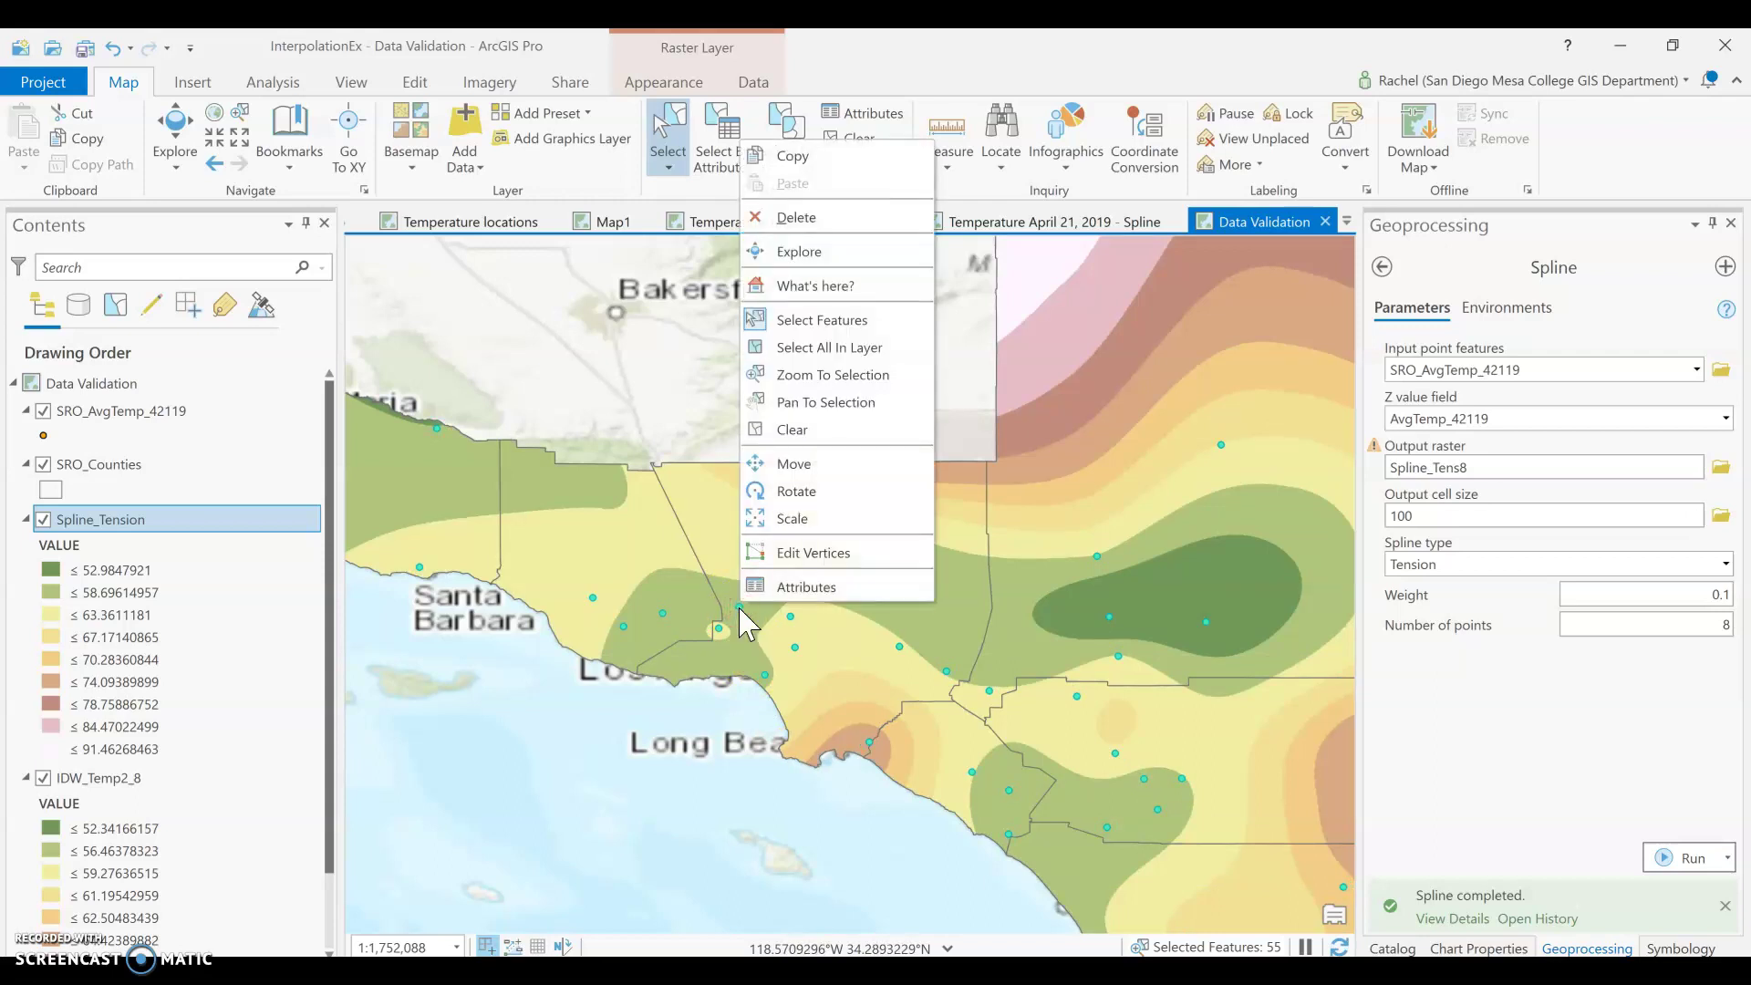
{"action": "left_click", "coordinate": [738, 610]}
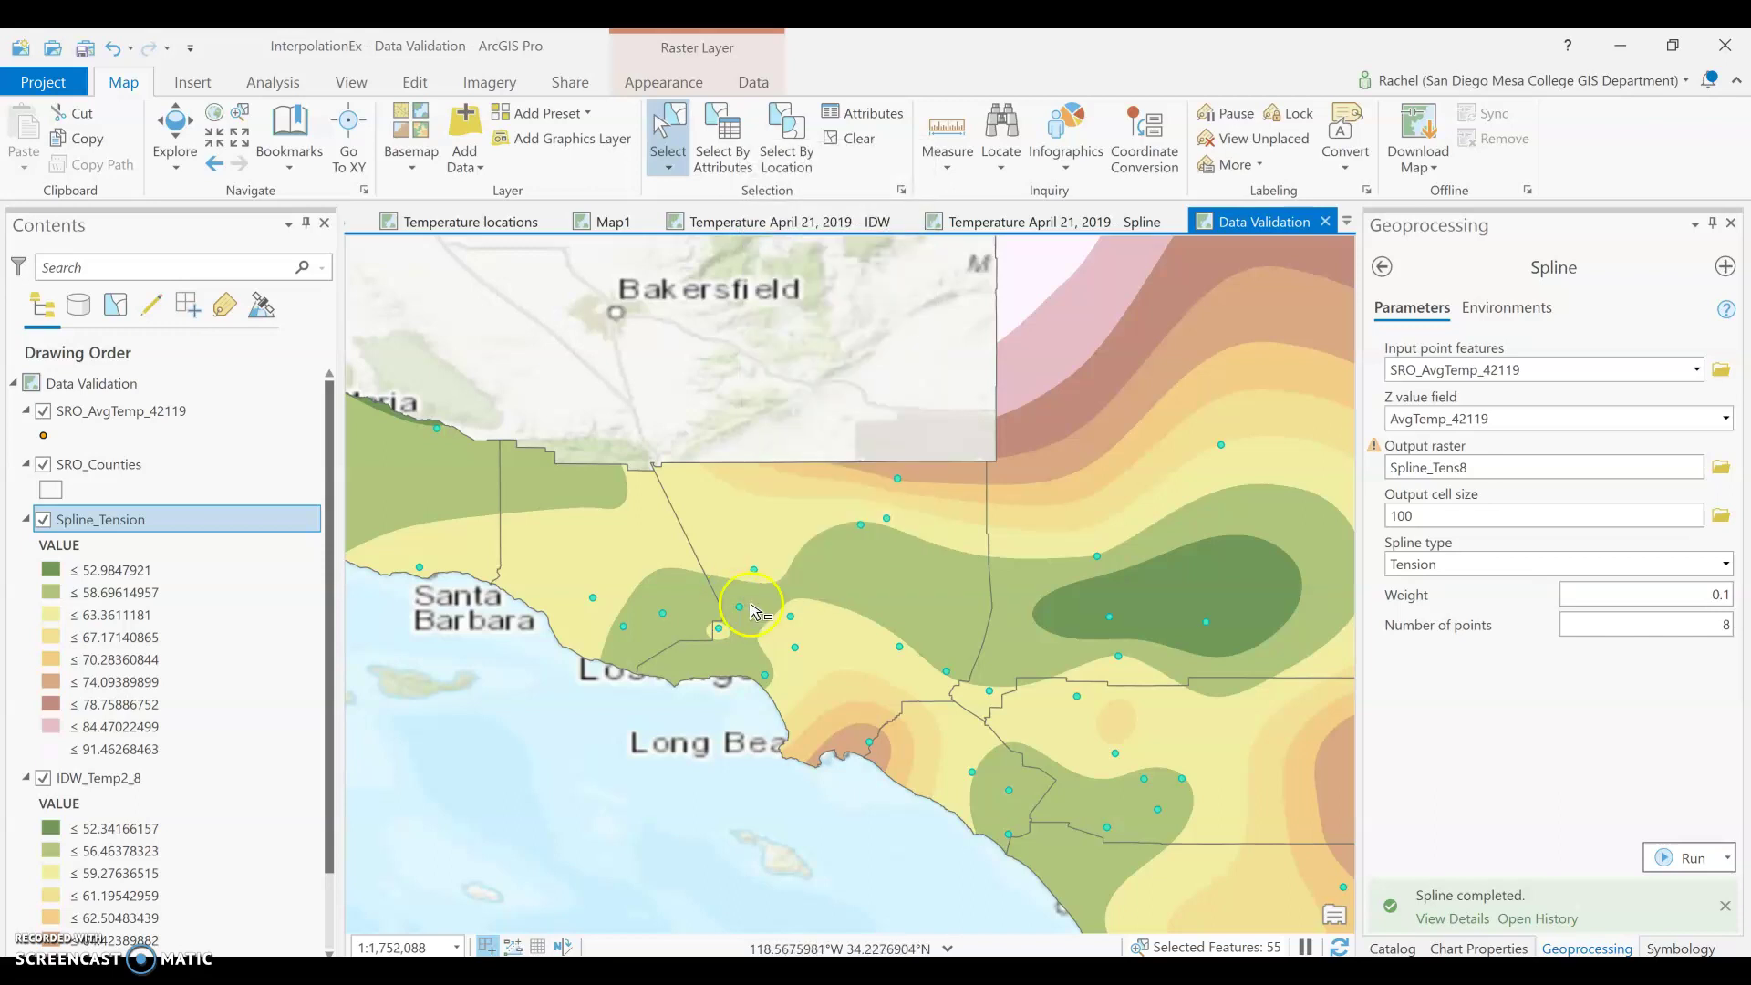
{"action": "left_click", "coordinate": [752, 651]}
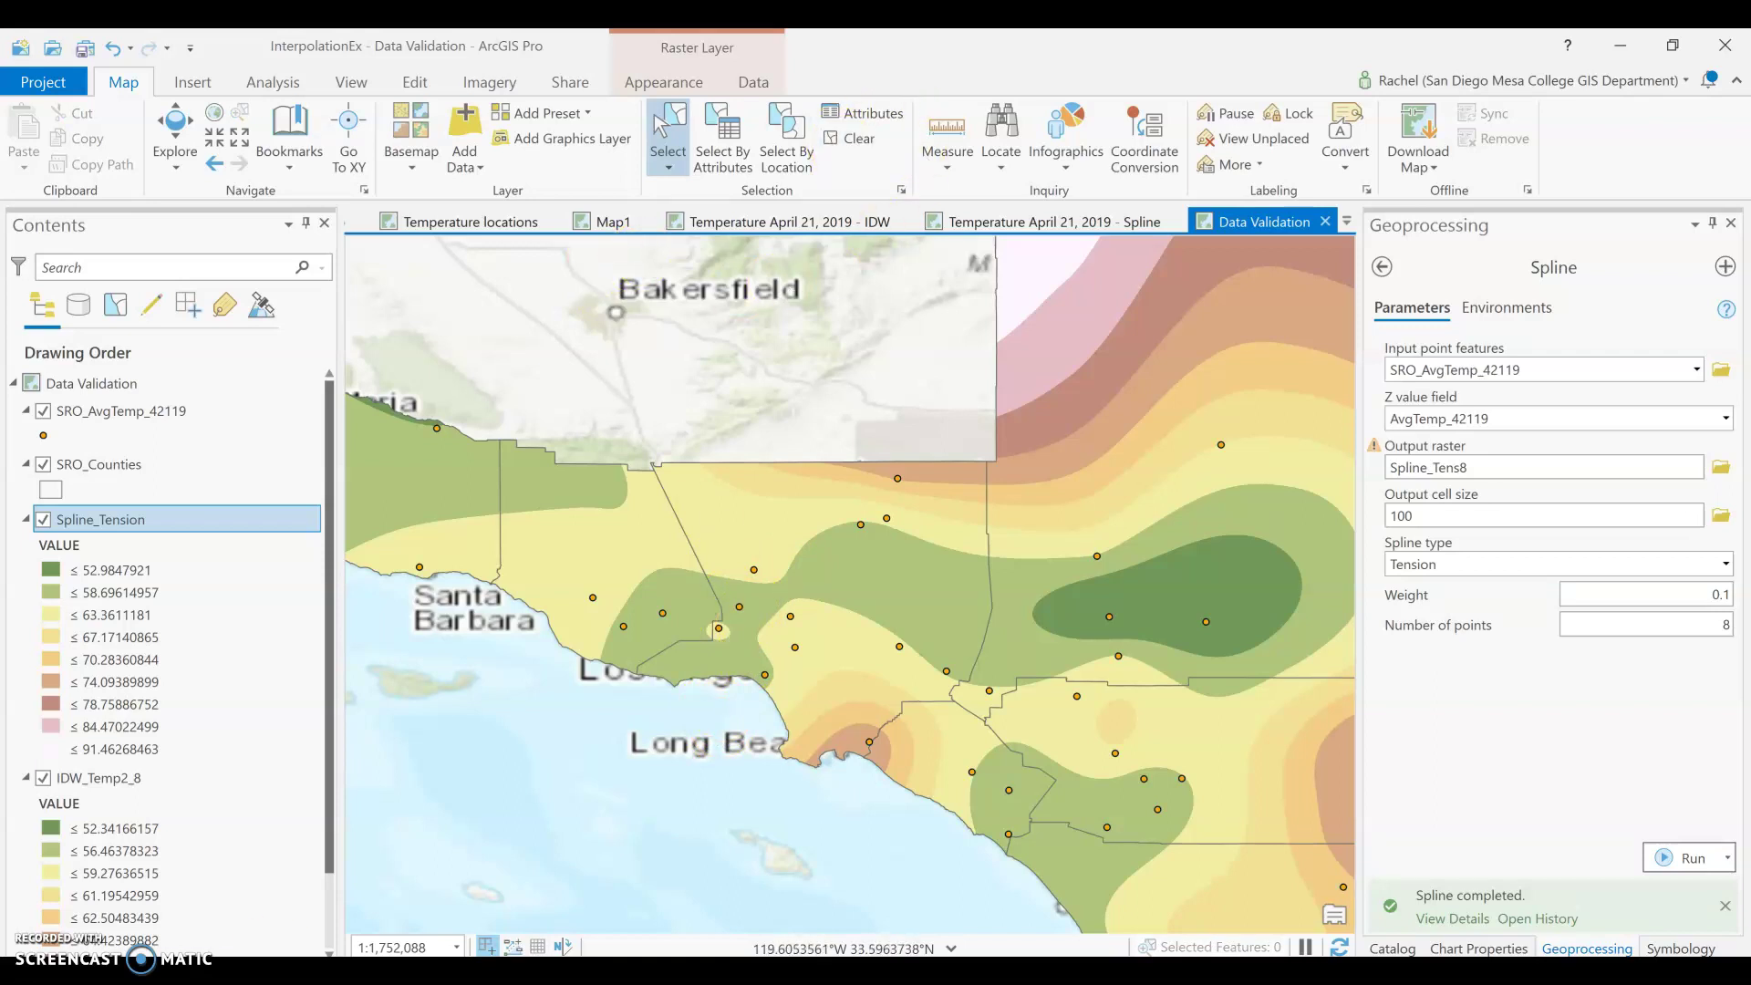
Step: Remove the Thermal South station in Riverside County from the selected stations as well
{"action": "scroll", "coordinate": [657, 602], "scroll_direction": "down", "scroll_amount": 3}
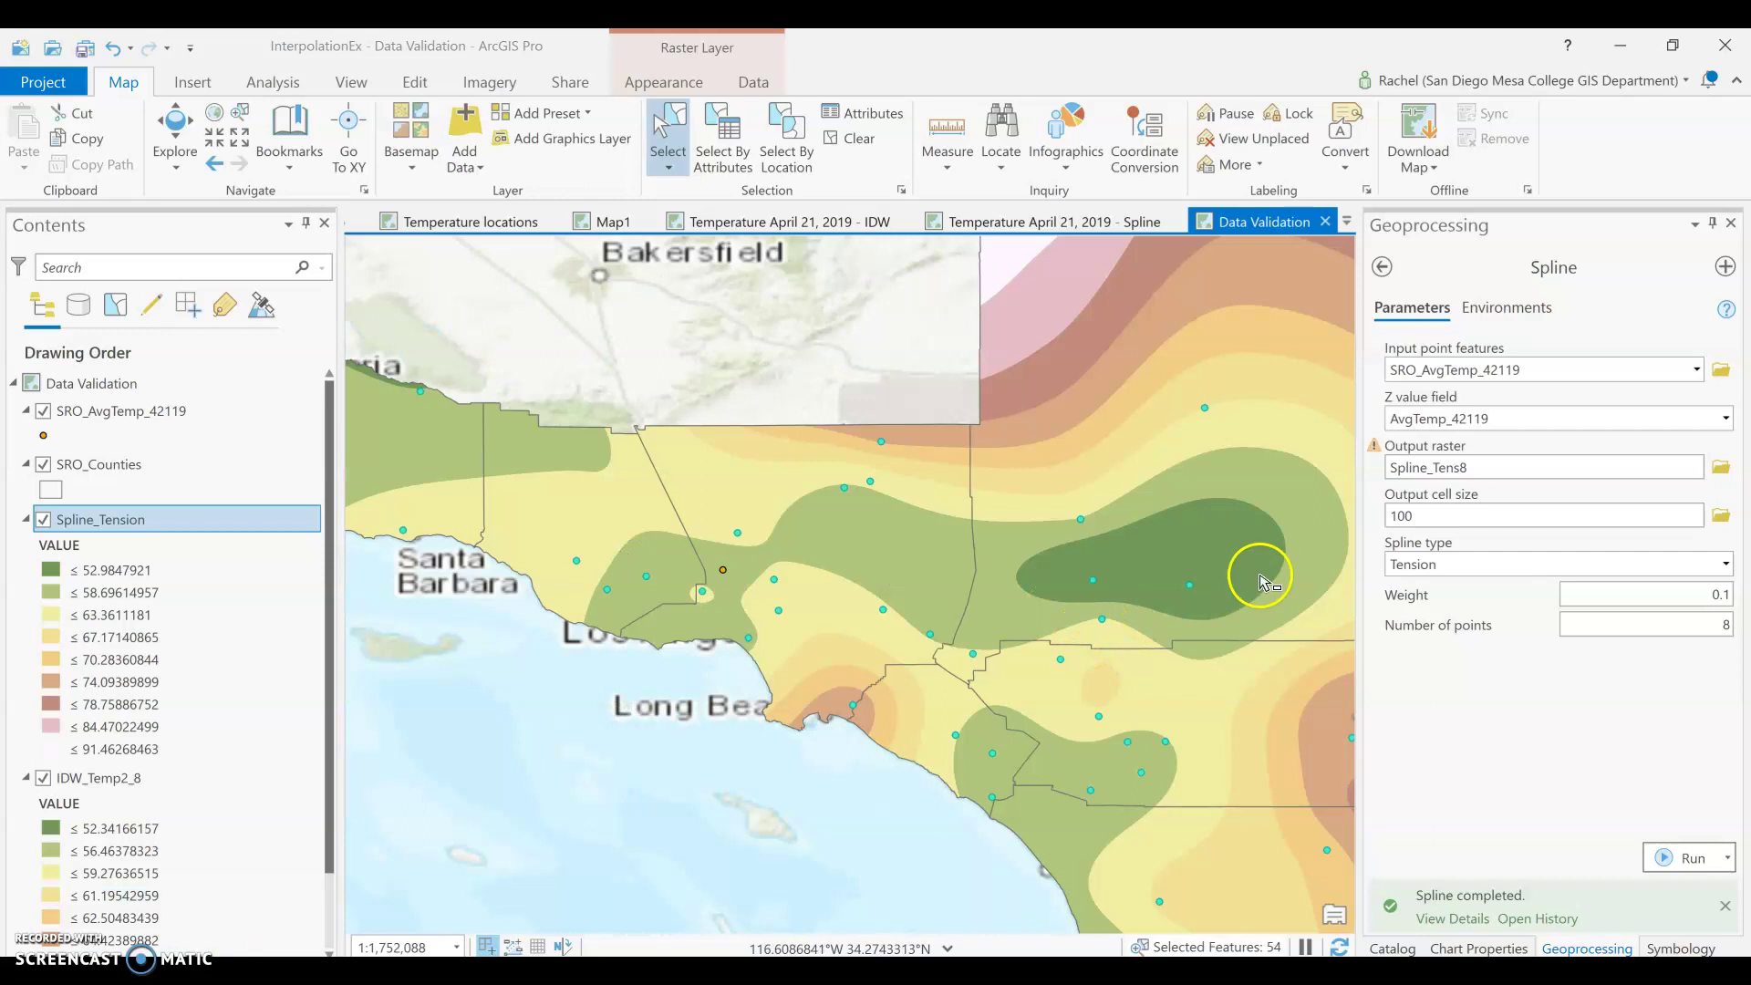
{"action": "scroll", "coordinate": [1251, 575], "scroll_direction": "down", "scroll_amount": 1}
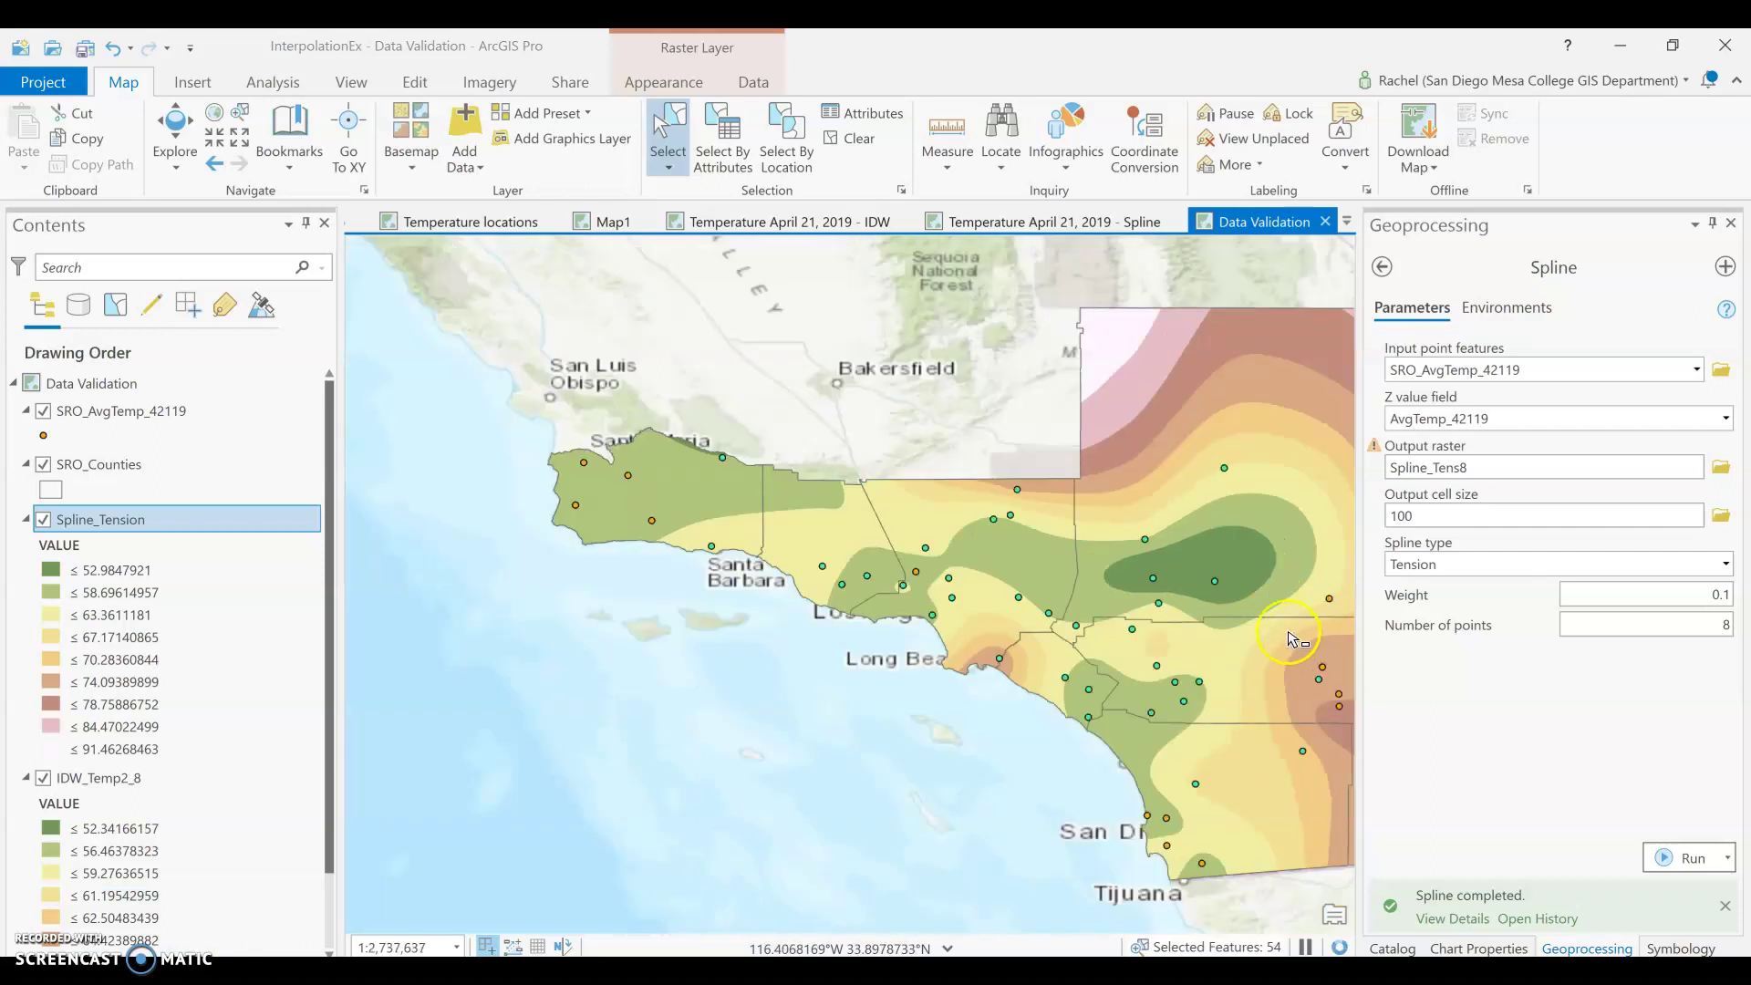
{"action": "scroll", "coordinate": [1240, 662], "scroll_direction": "down", "scroll_amount": 2}
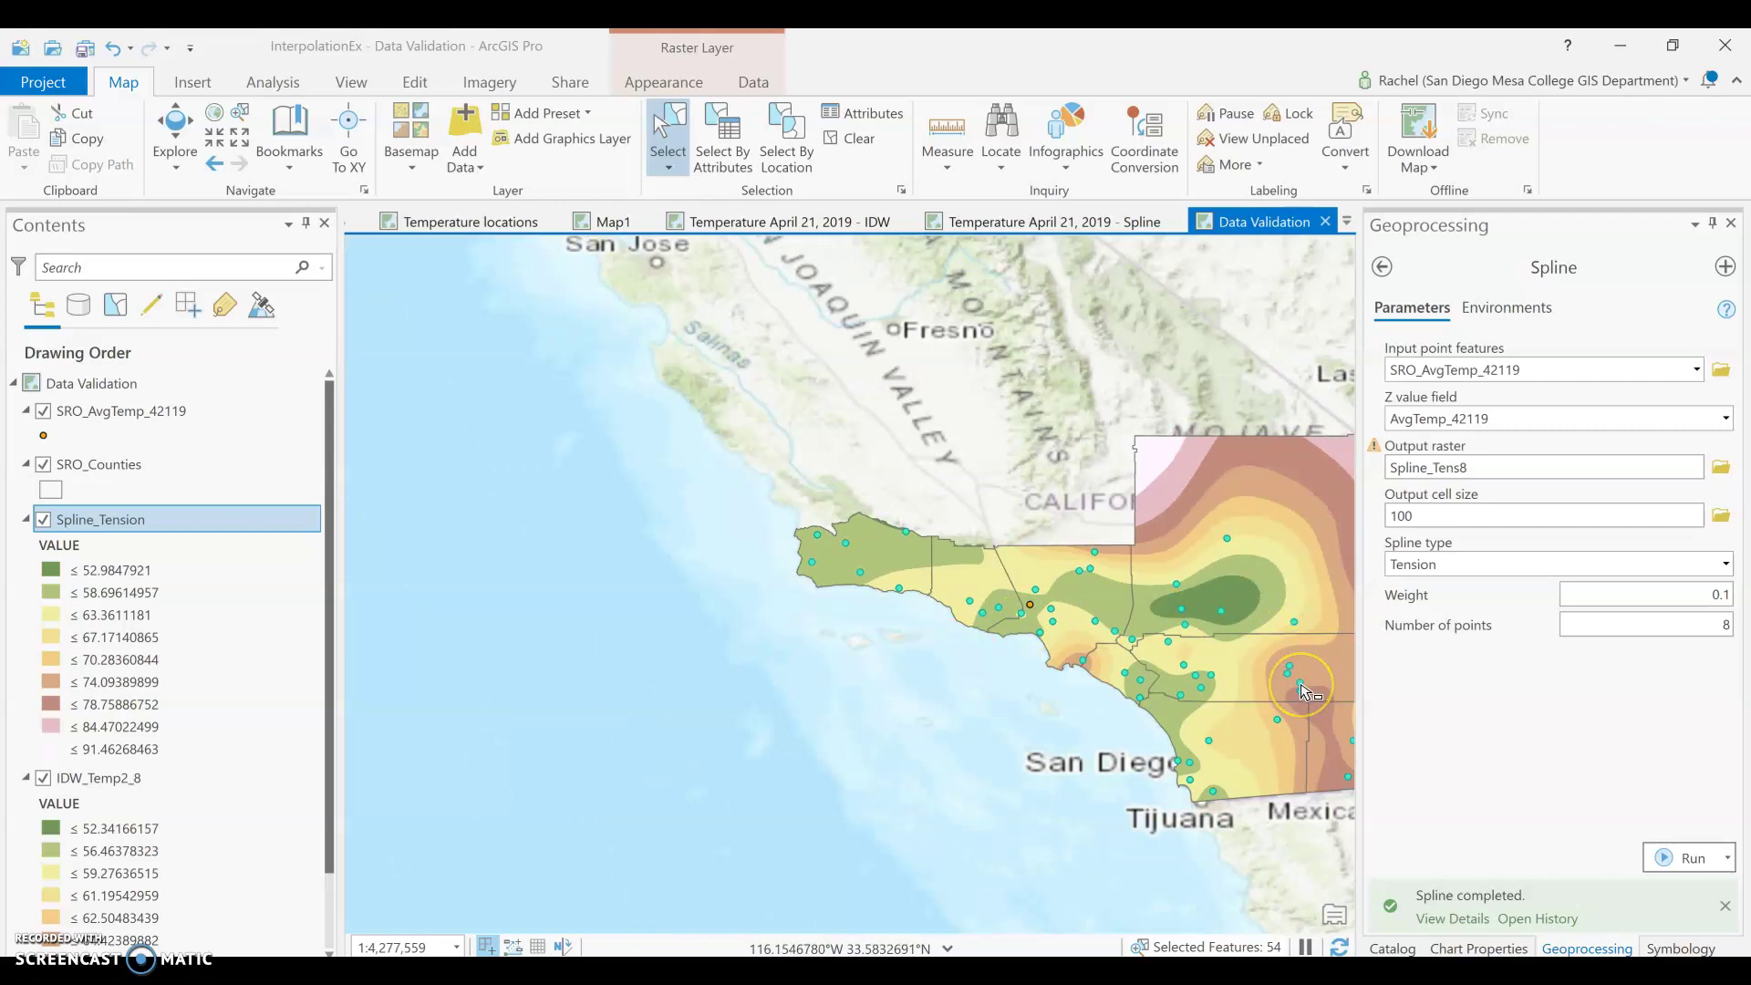
{"action": "left_click", "coordinate": [1300, 684], "text": "ctrl"}
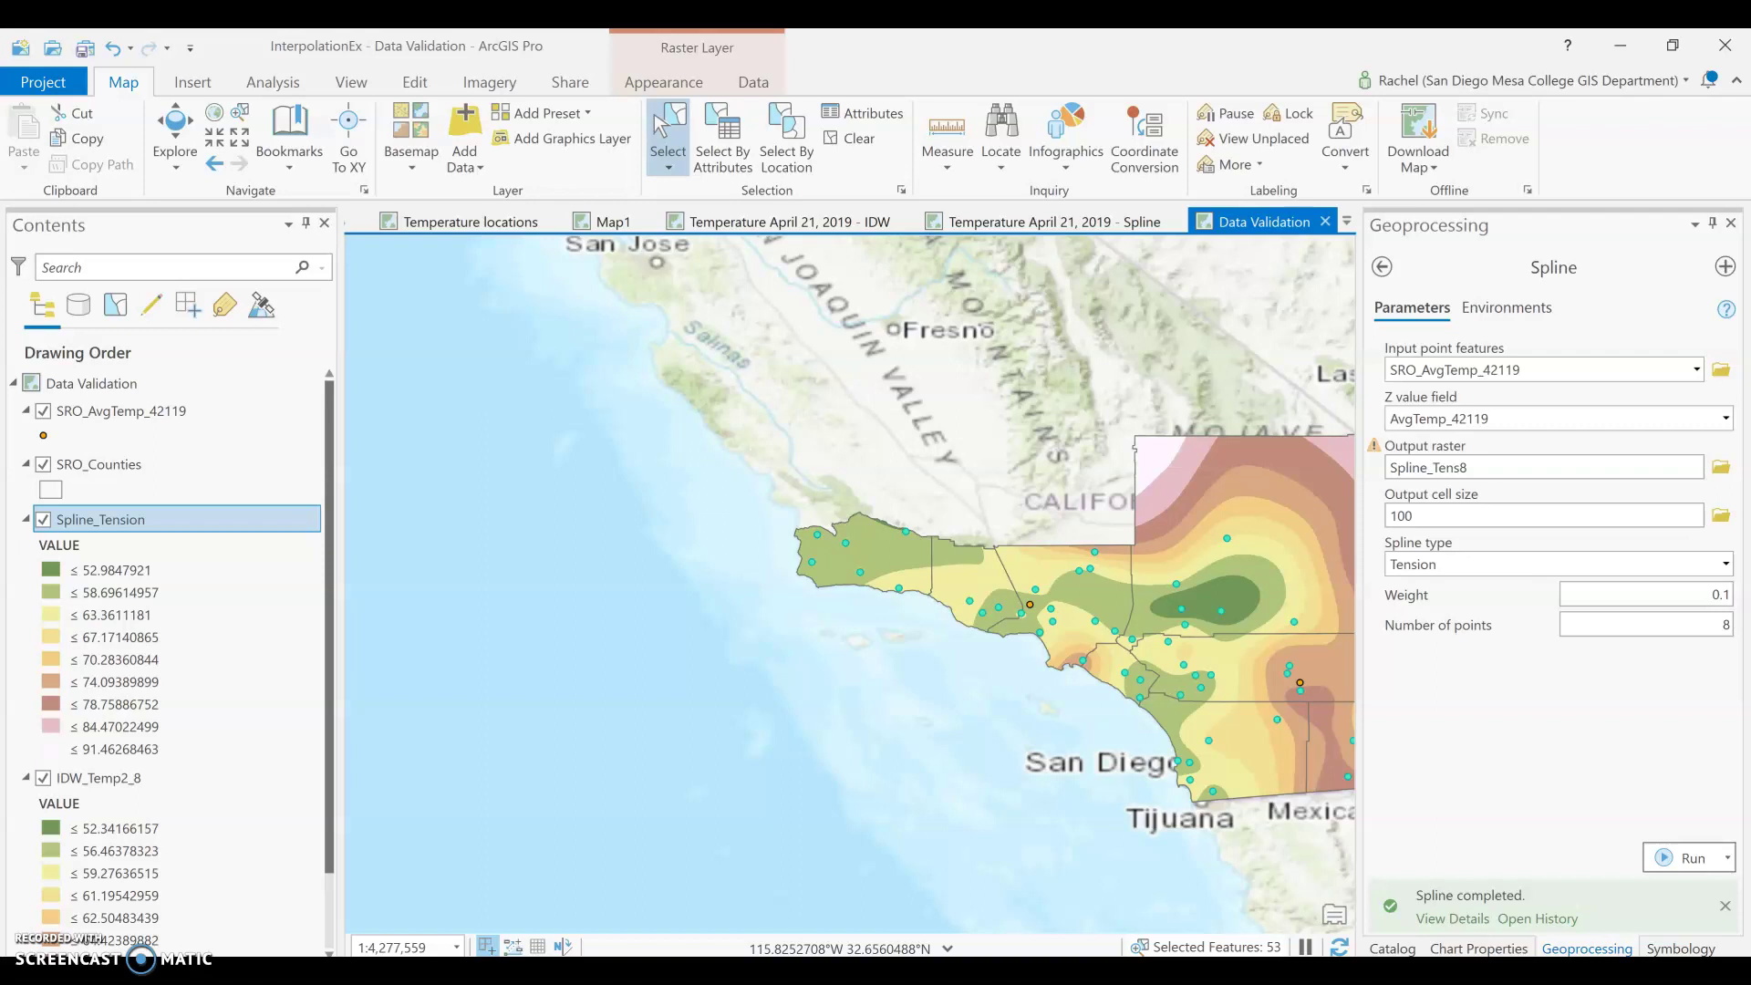
Step: Open the SRO_AvgTemp_42119 attribute table and find the records of the two unselected stations
{"action": "right_click", "coordinate": [164, 412]}
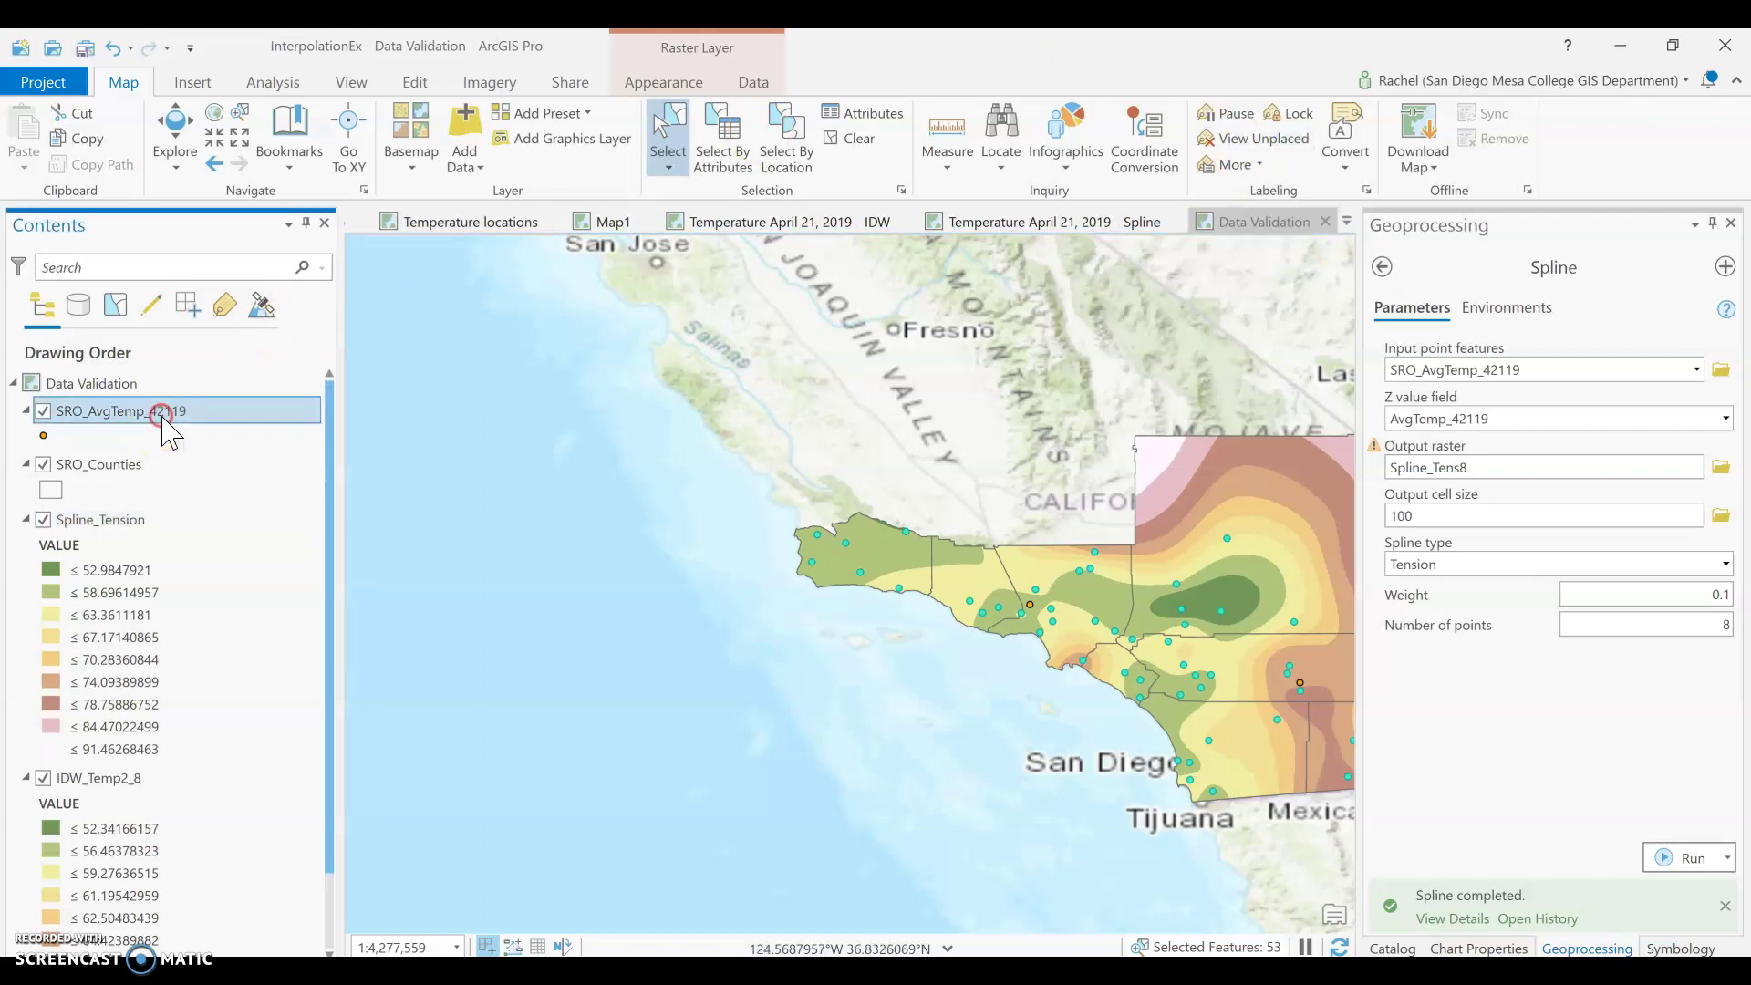
{"action": "left_click", "coordinate": [208, 346]}
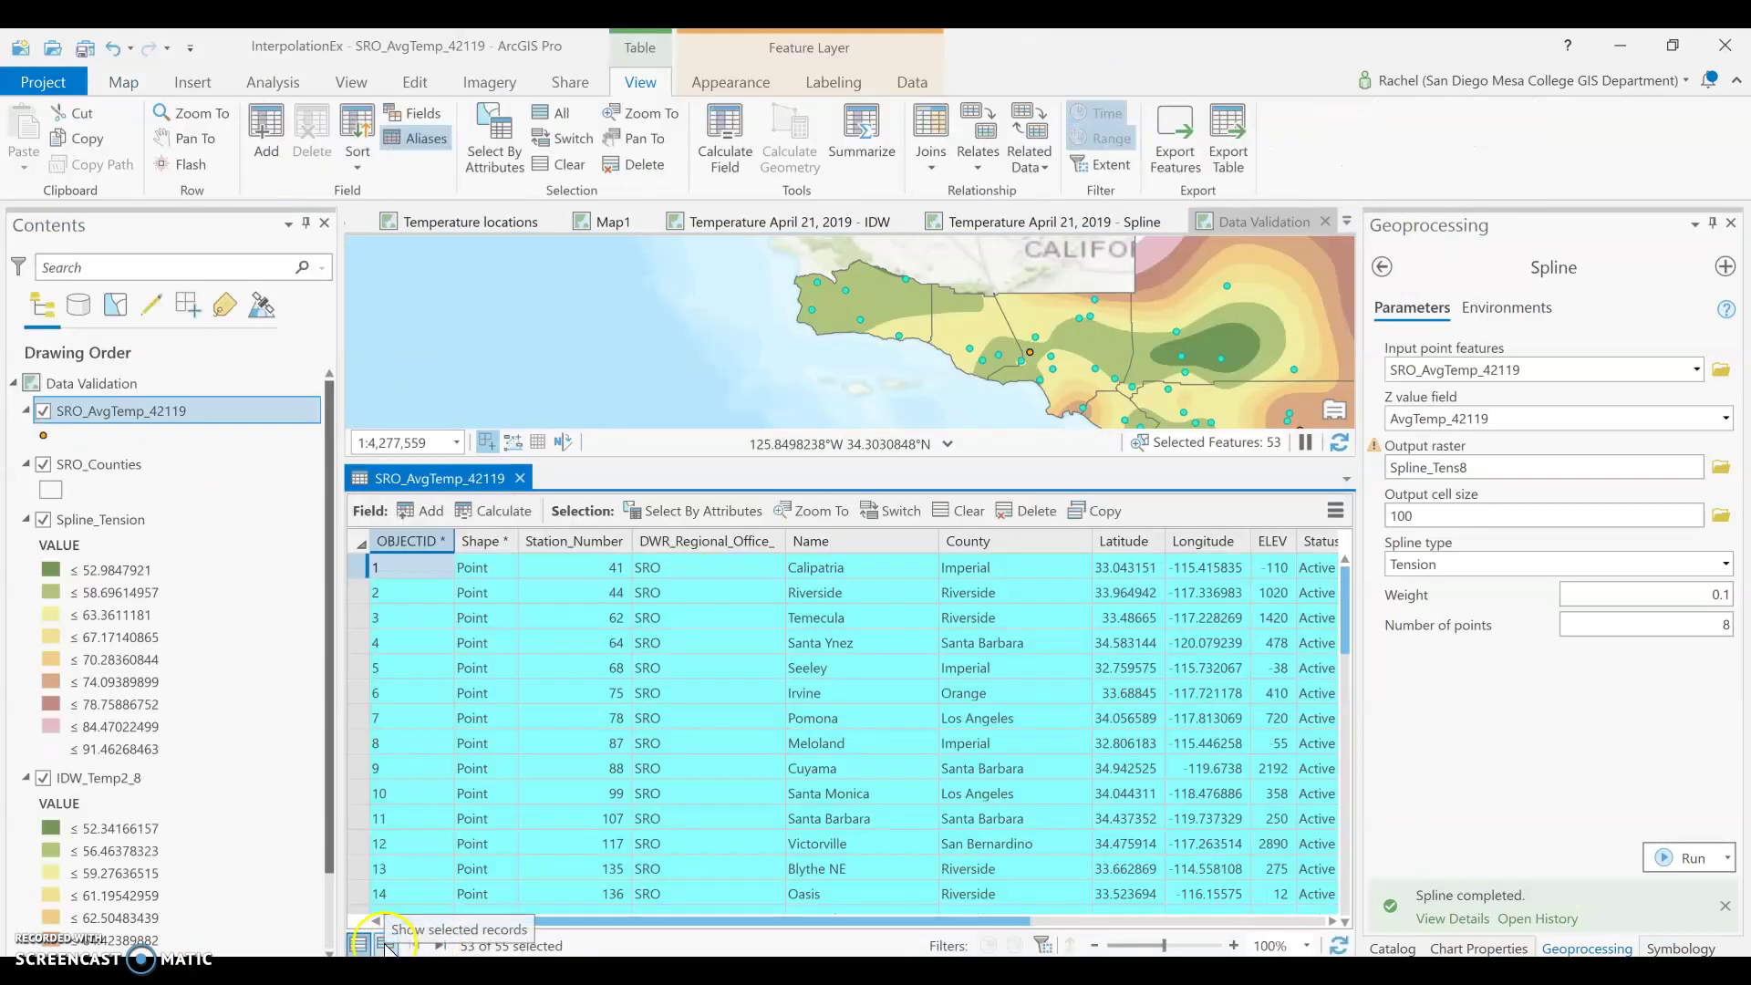
{"action": "scroll", "coordinate": [1134, 712], "scroll_direction": "down", "scroll_amount": 12}
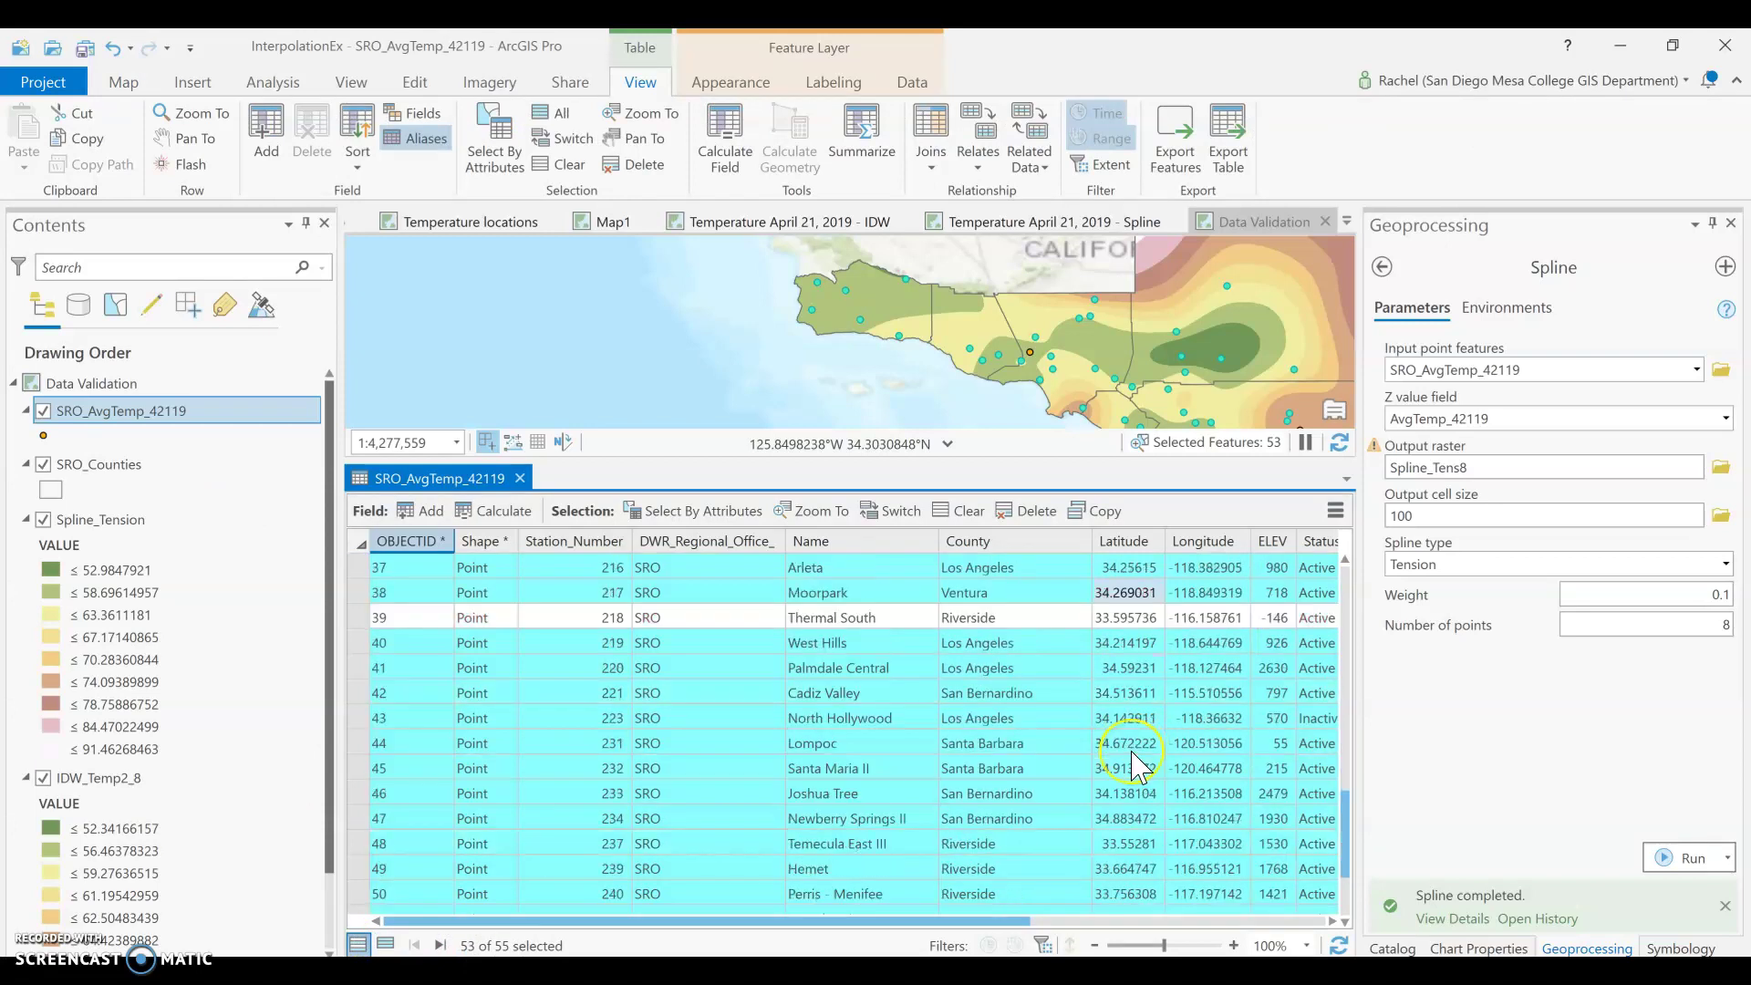
{"action": "scroll", "coordinate": [1134, 766], "scroll_direction": "up", "scroll_amount": 1}
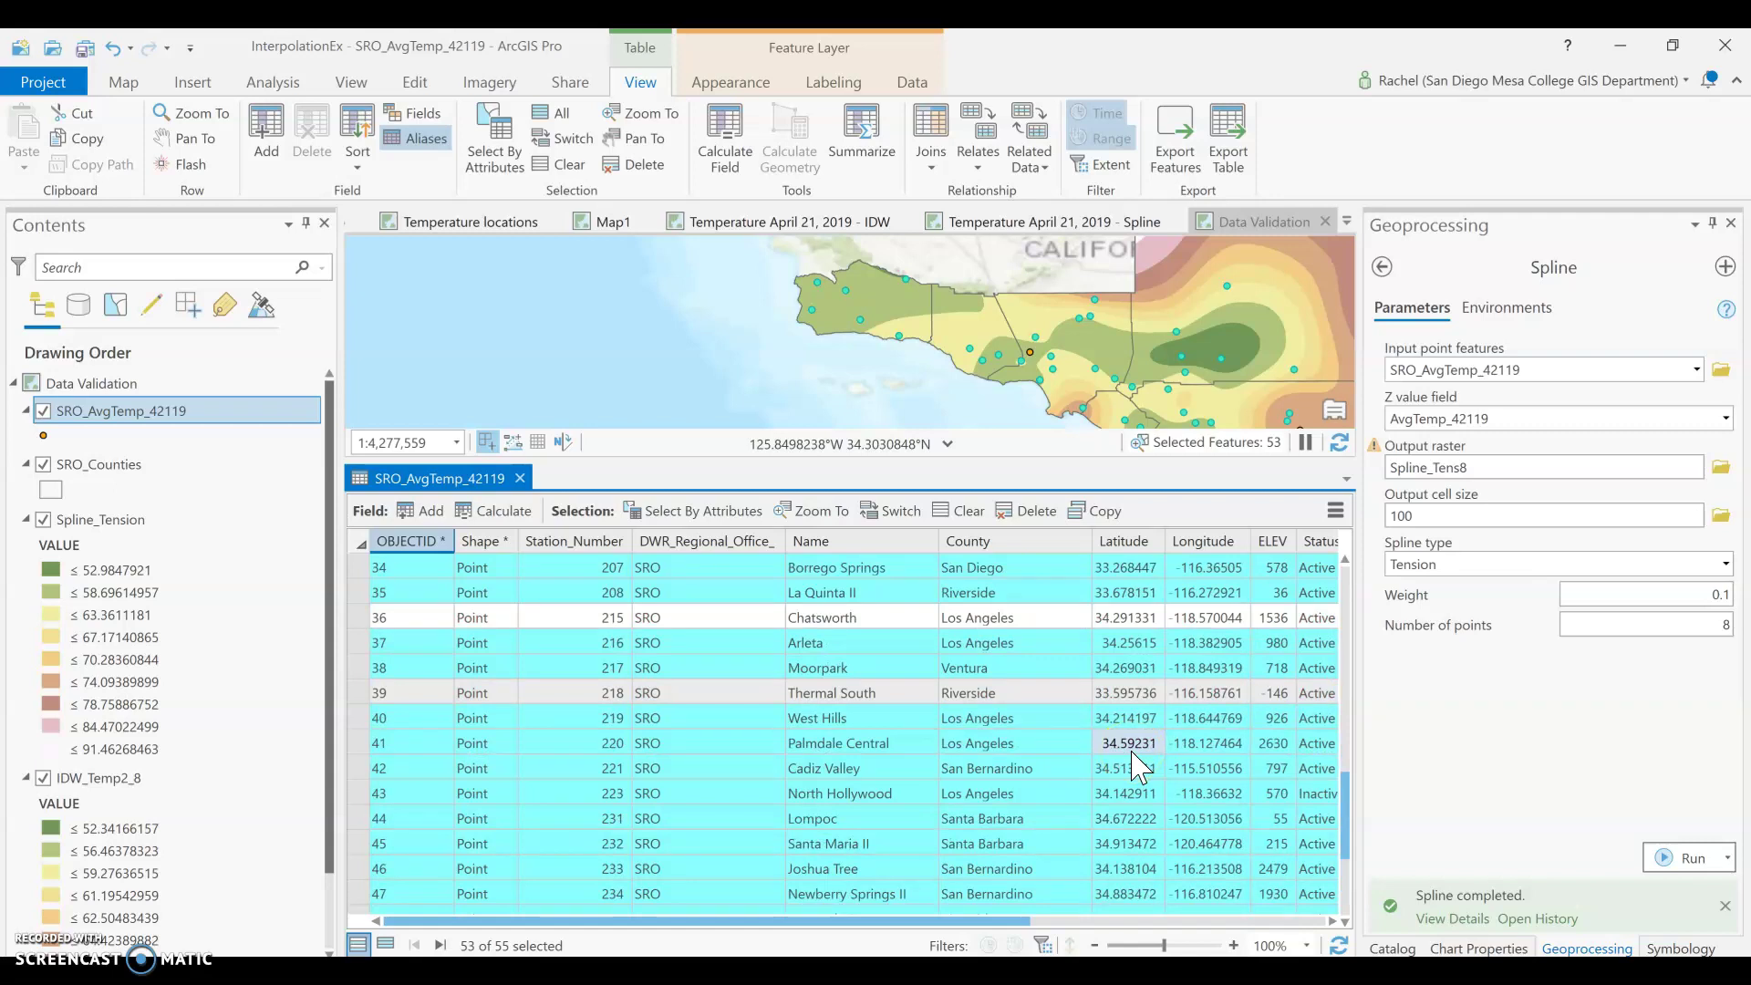
Step: Read the AvgTemp_42119 values of the unselected Chatsworth and Thermal South stations
{"action": "left_click", "coordinate": [994, 922]}
{"action": "left_click_drag", "start_coordinate": [994, 922], "coordinate": [1412, 926]}
{"action": "left_click", "coordinate": [1409, 915]}
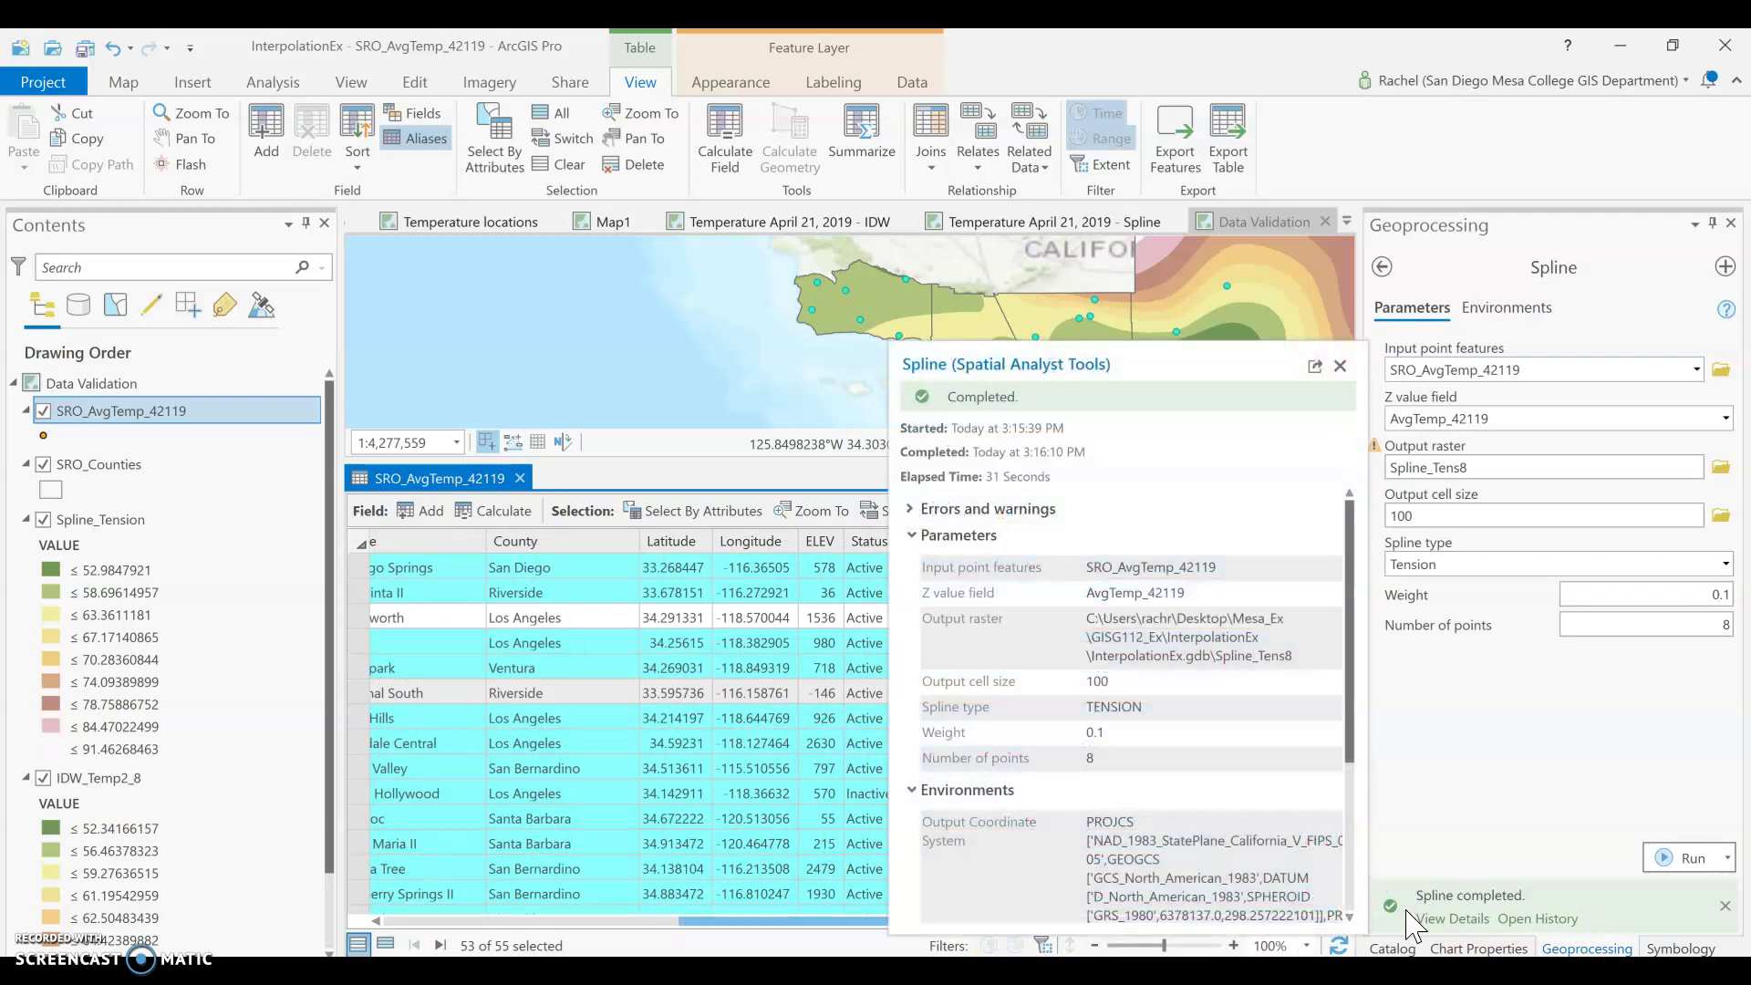
{"action": "left_click", "coordinate": [1459, 292]}
{"action": "left_click", "coordinate": [1322, 698]}
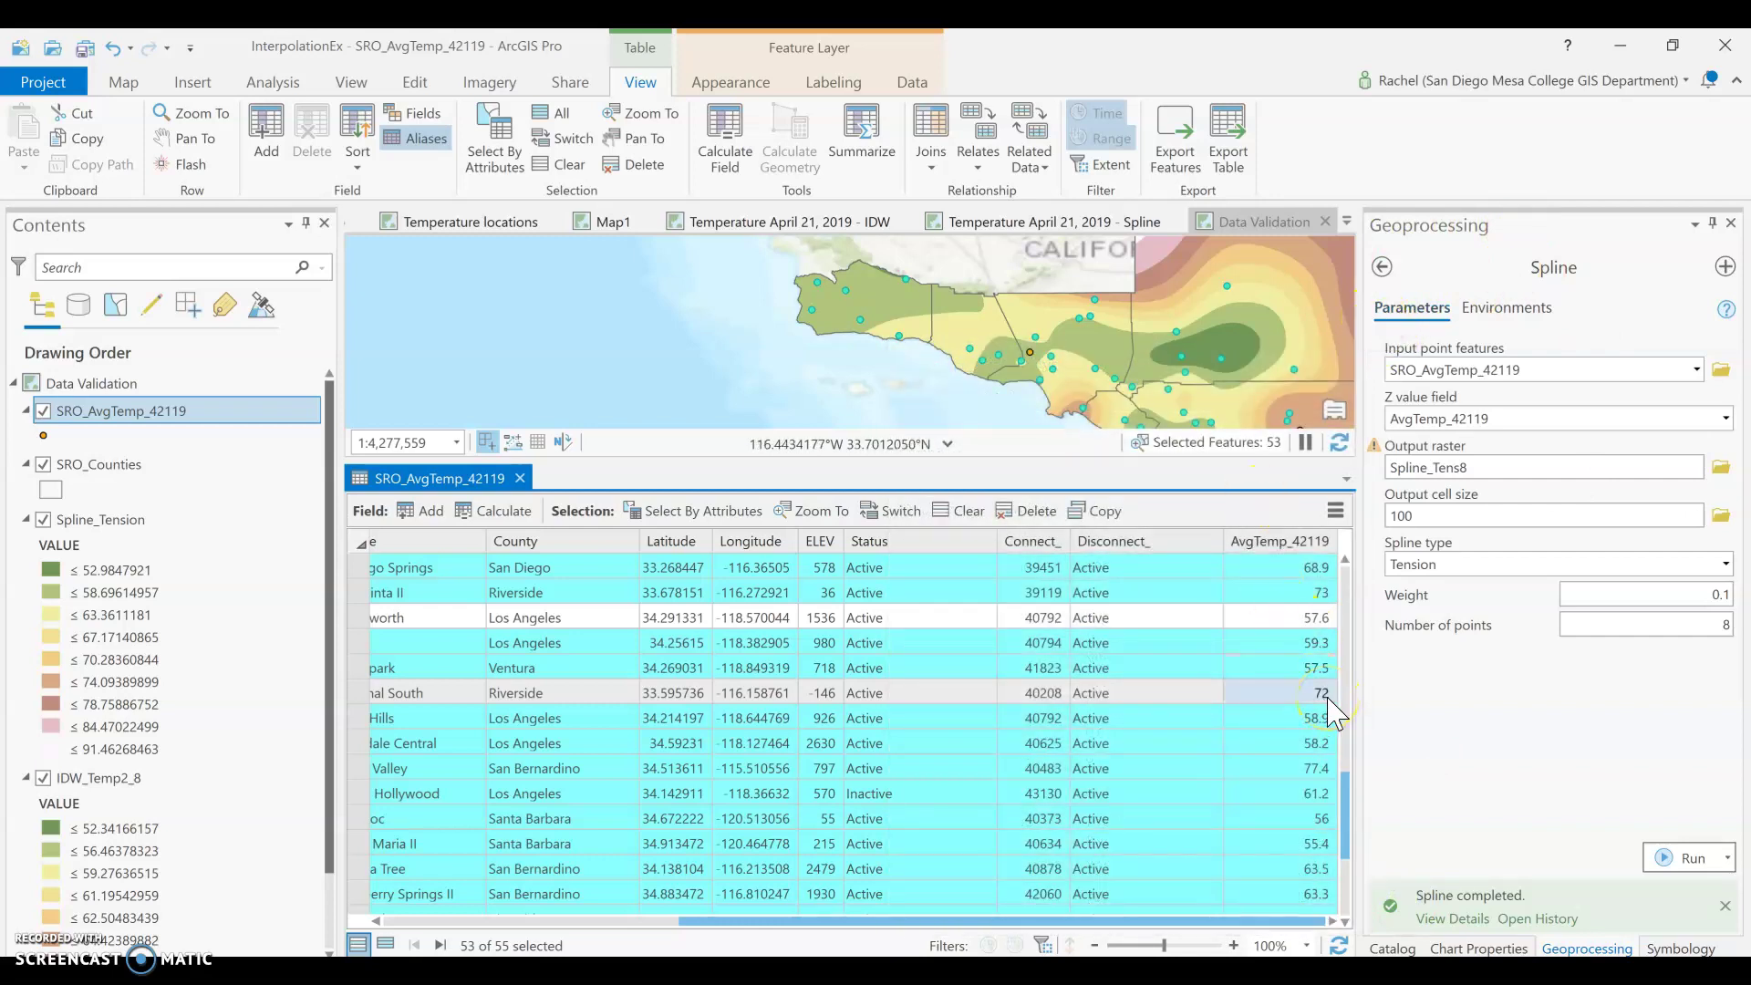
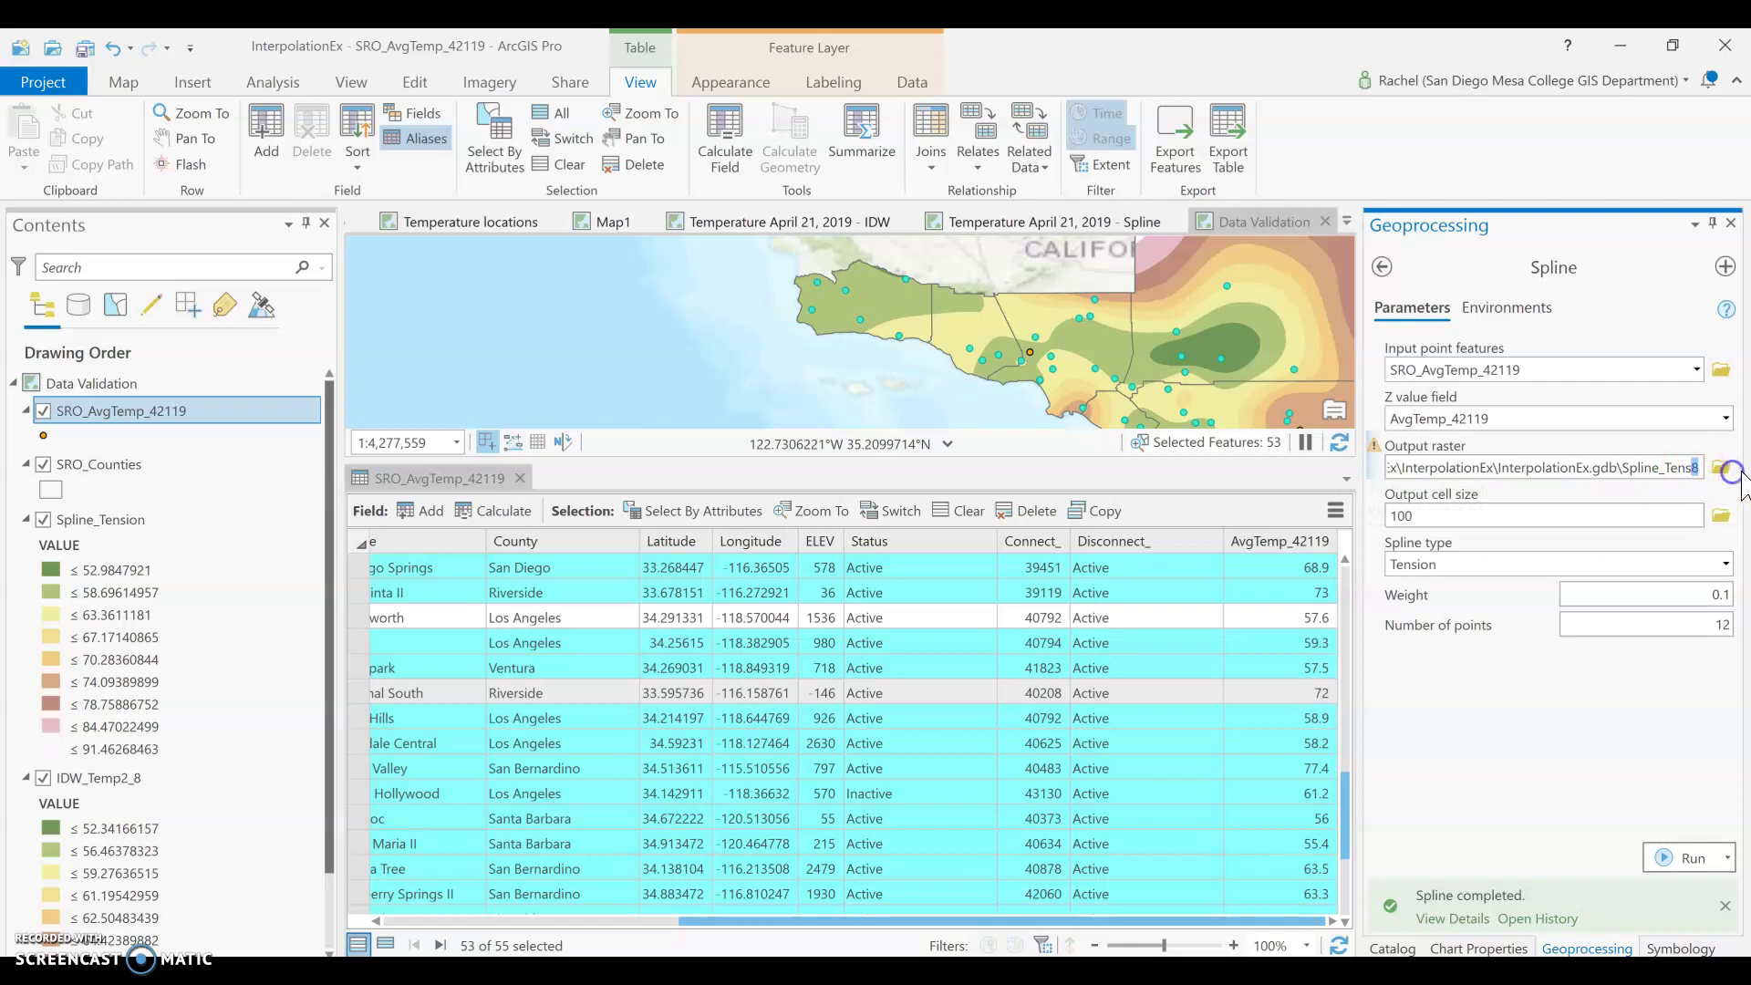
Step: Name the output raster Spline_Tens_Eval and run the tension spline on the selected stations
{"action": "type", "text": "_Eval"}
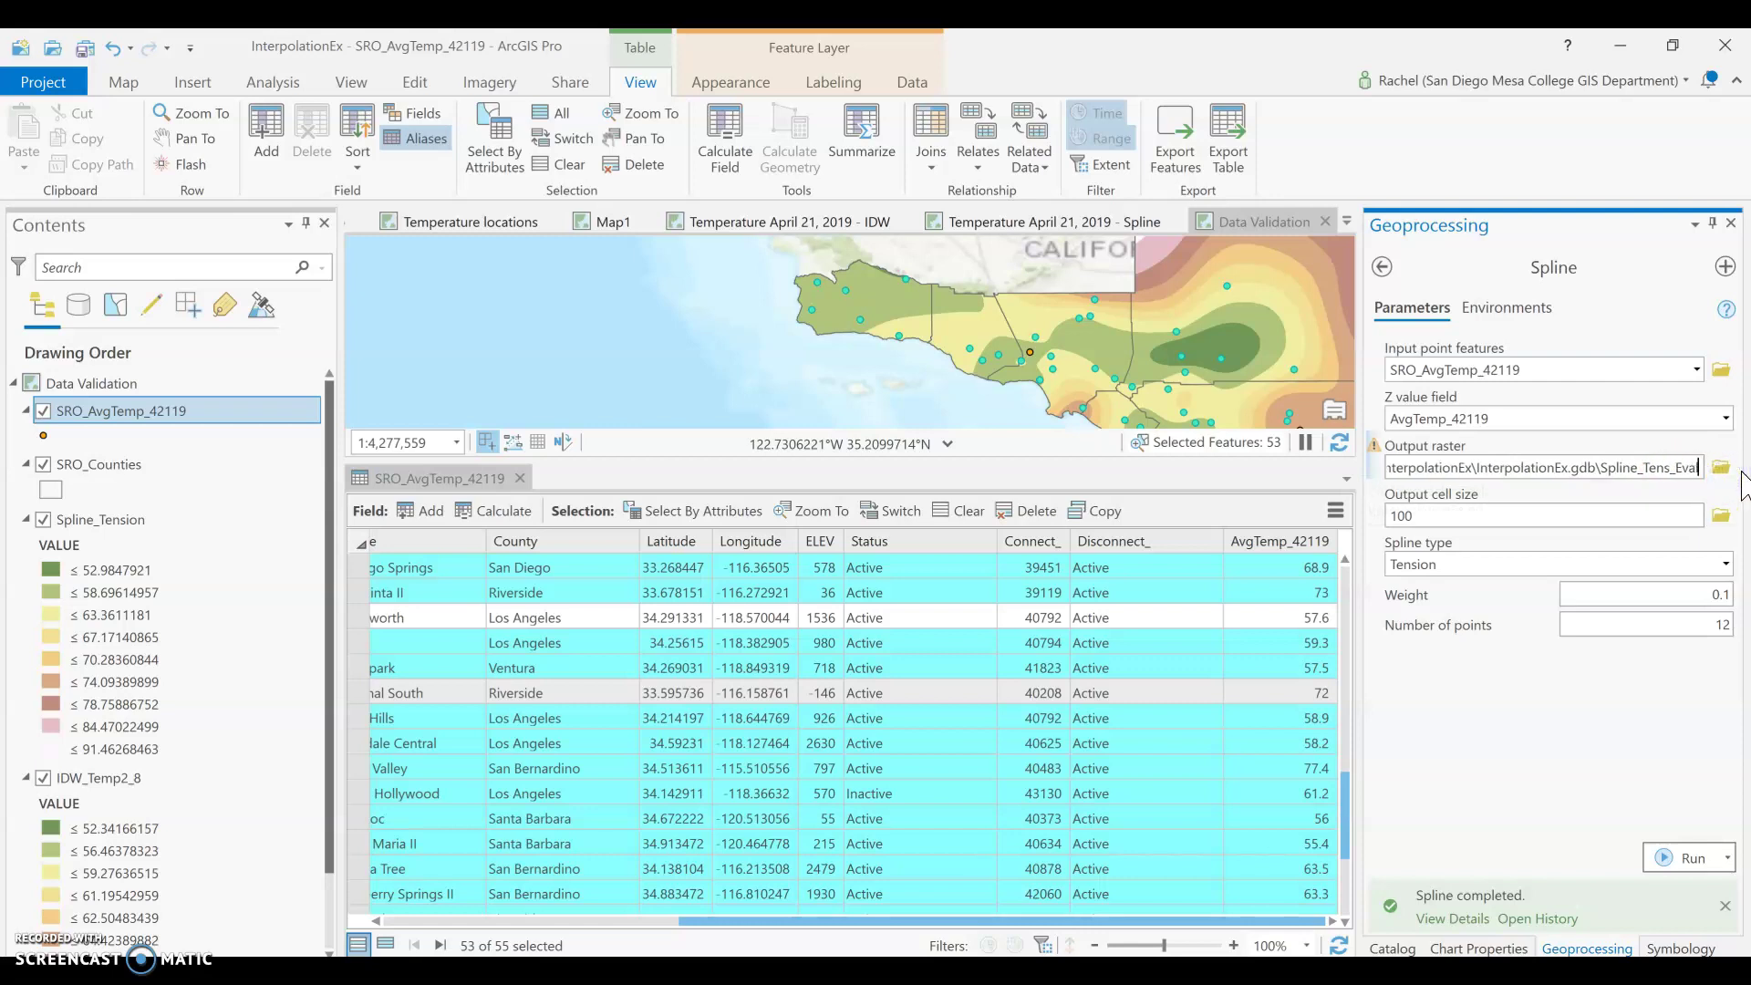
{"action": "left_click", "coordinate": [1683, 859]}
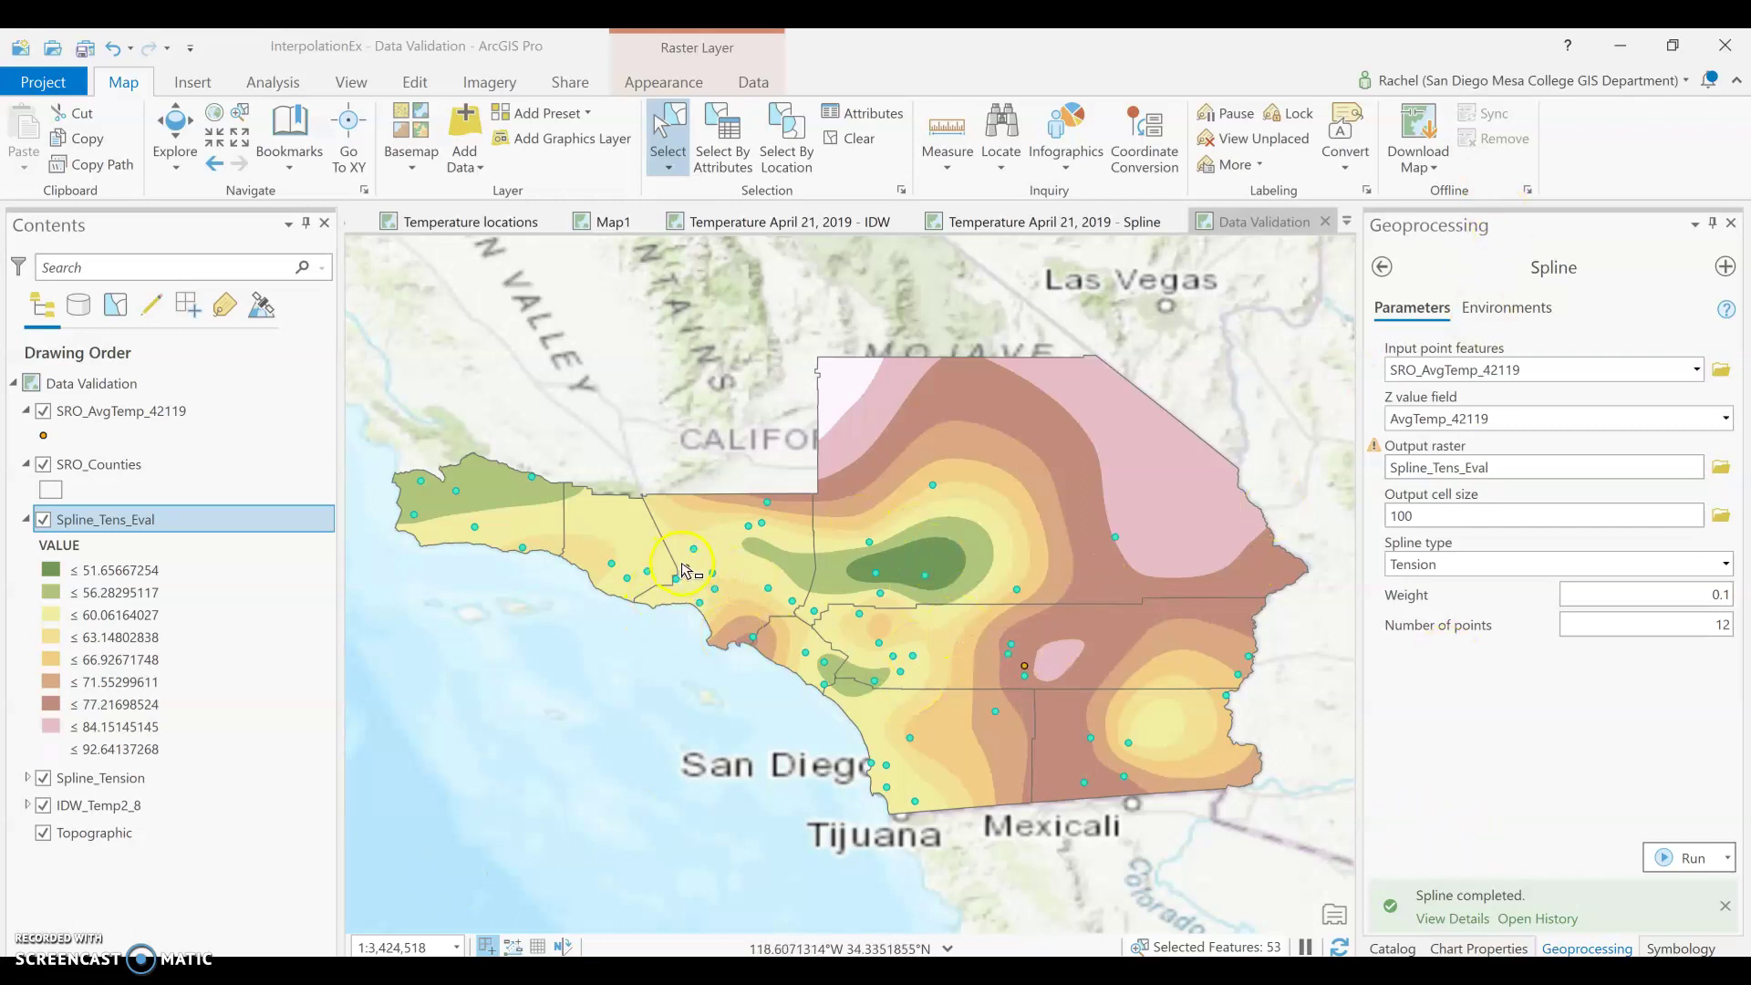
Step: Open the IDW tool with SRO_AvgTemp_42119 as input point features and AvgTemp_42119 as Z value field
{"action": "left_click", "coordinate": [1382, 268]}
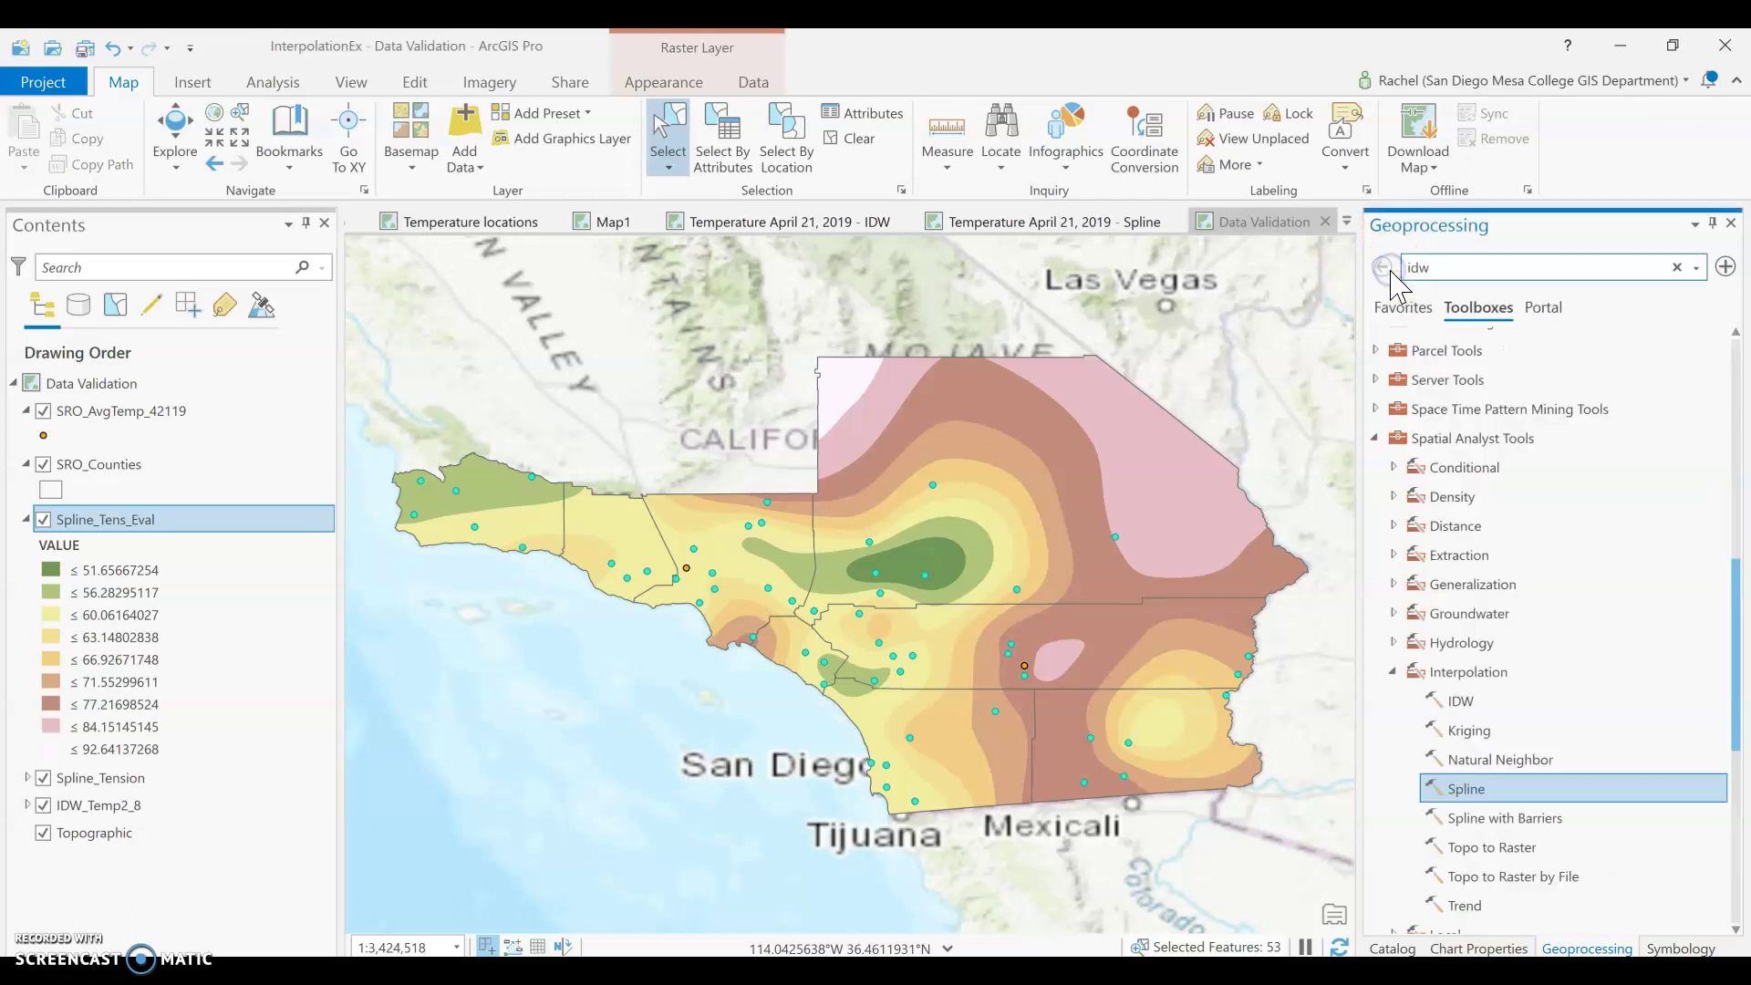
{"action": "left_click", "coordinate": [1468, 700]}
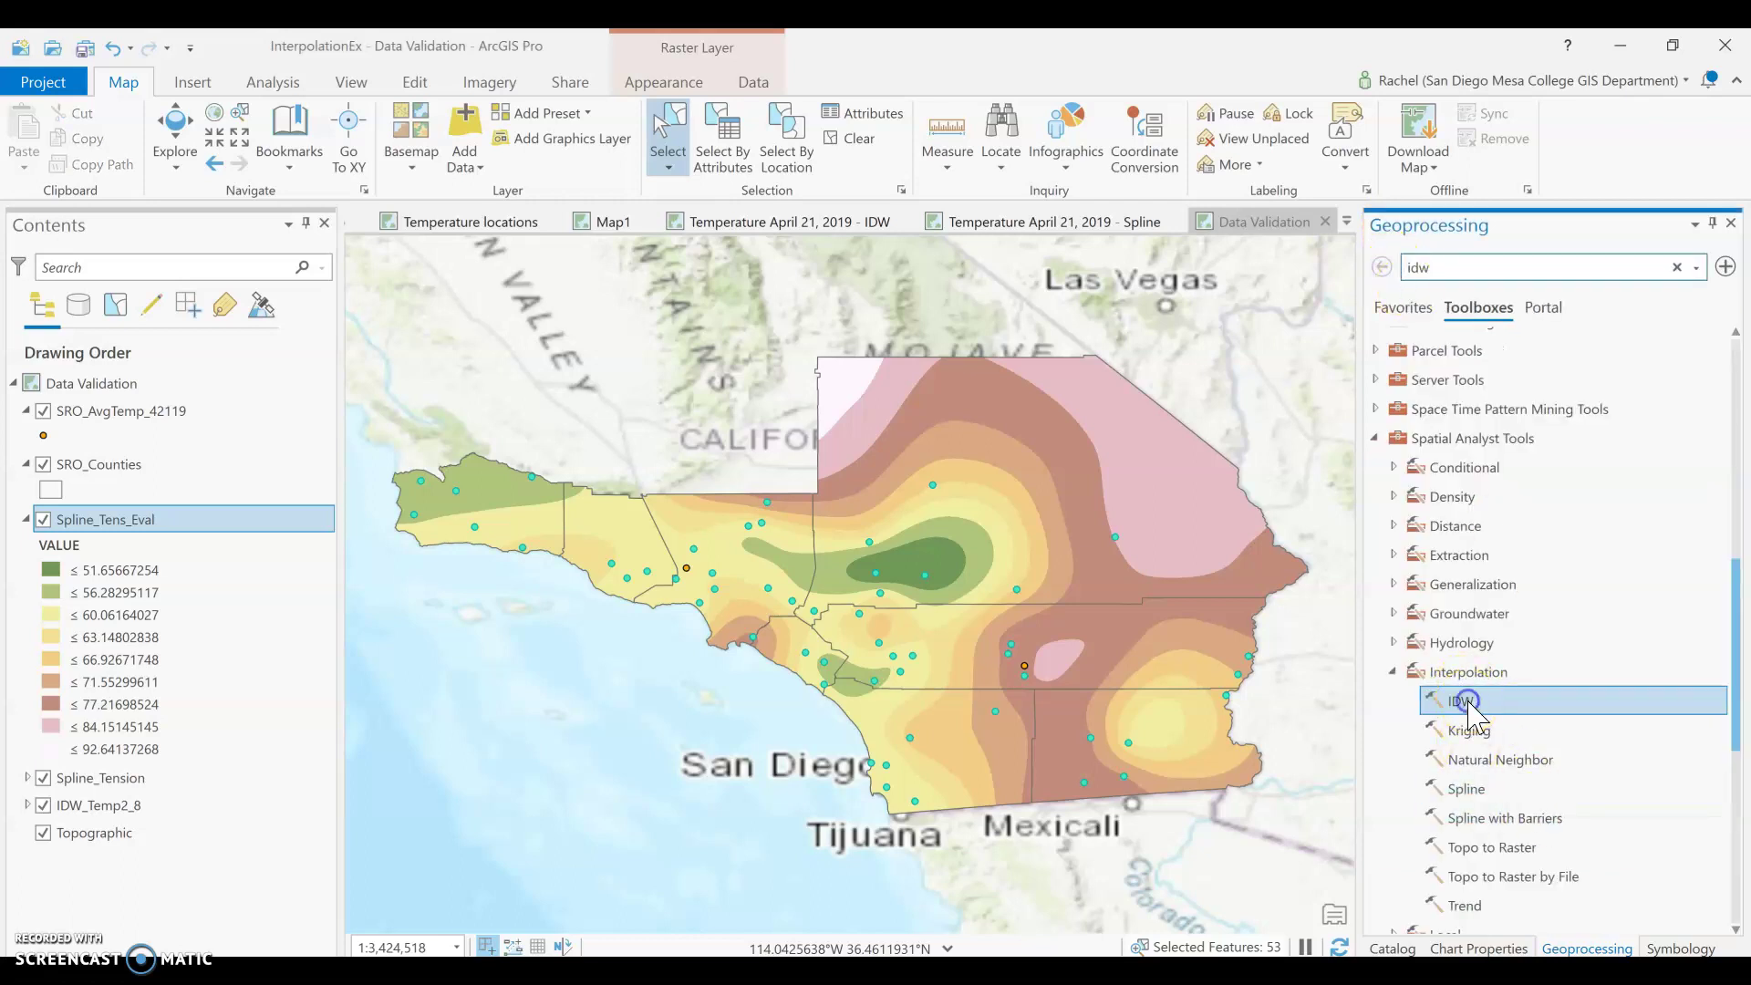
{"action": "left_click", "coordinate": [1696, 370]}
{"action": "left_click", "coordinate": [1656, 406]}
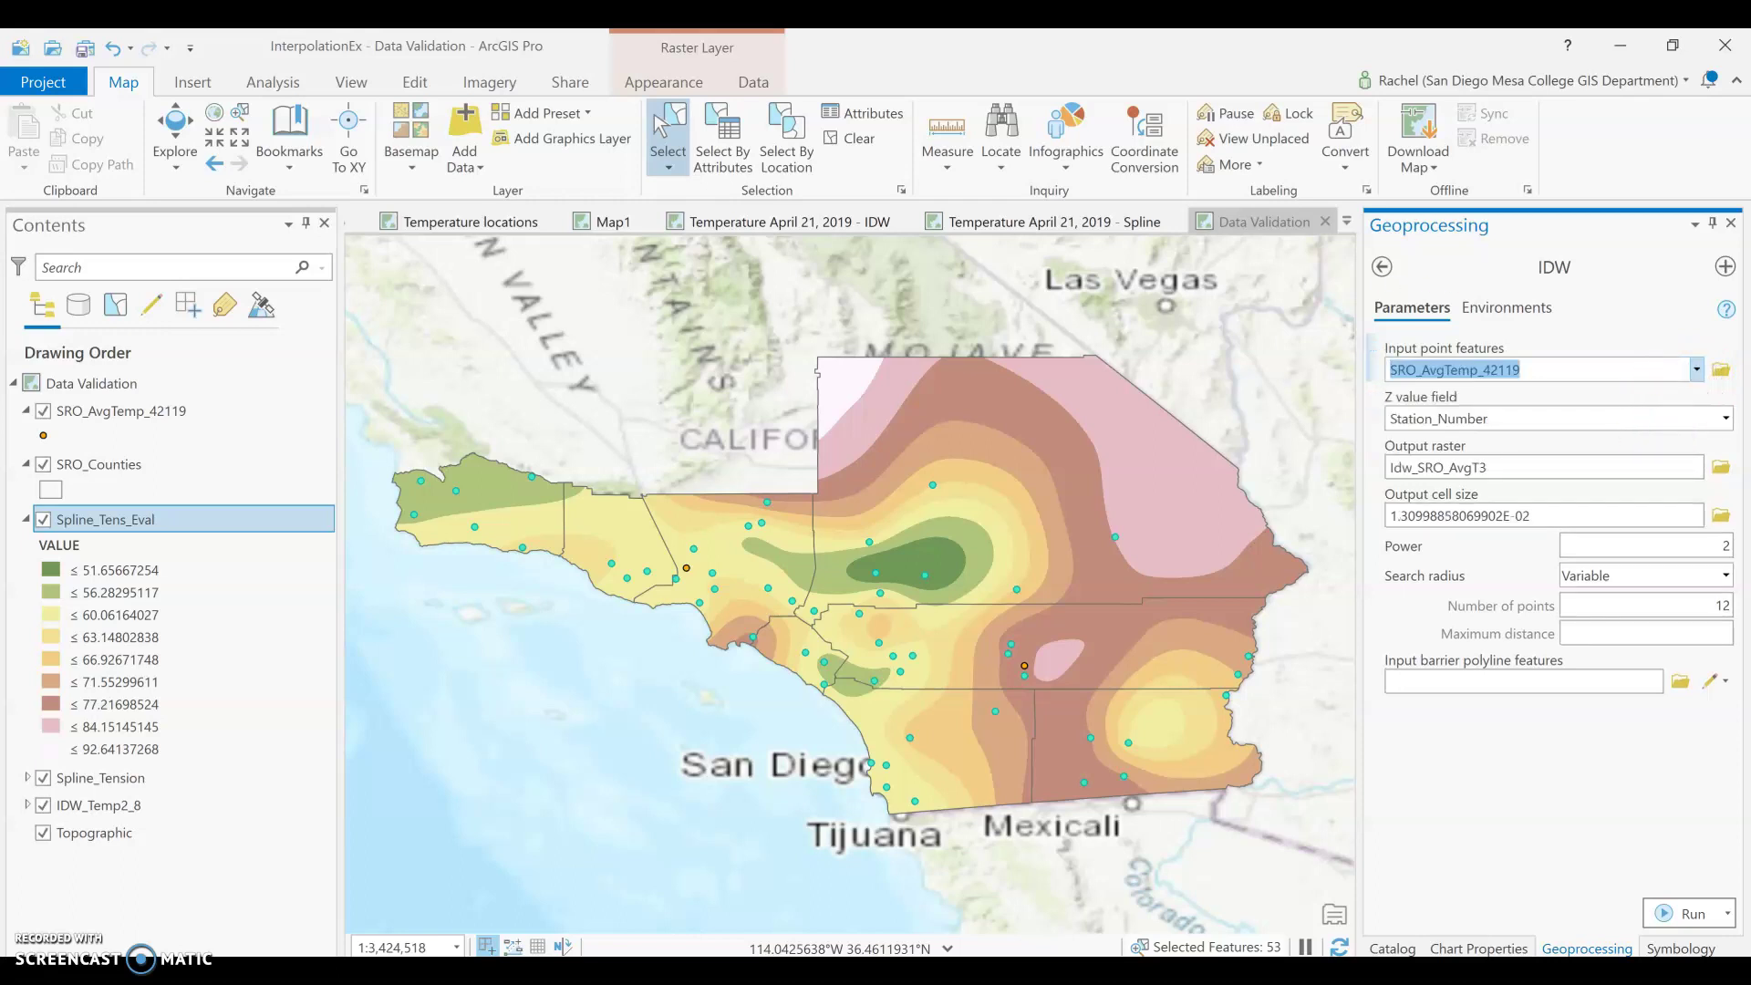
{"action": "left_click", "coordinate": [1725, 418]}
{"action": "left_click", "coordinate": [1605, 572]}
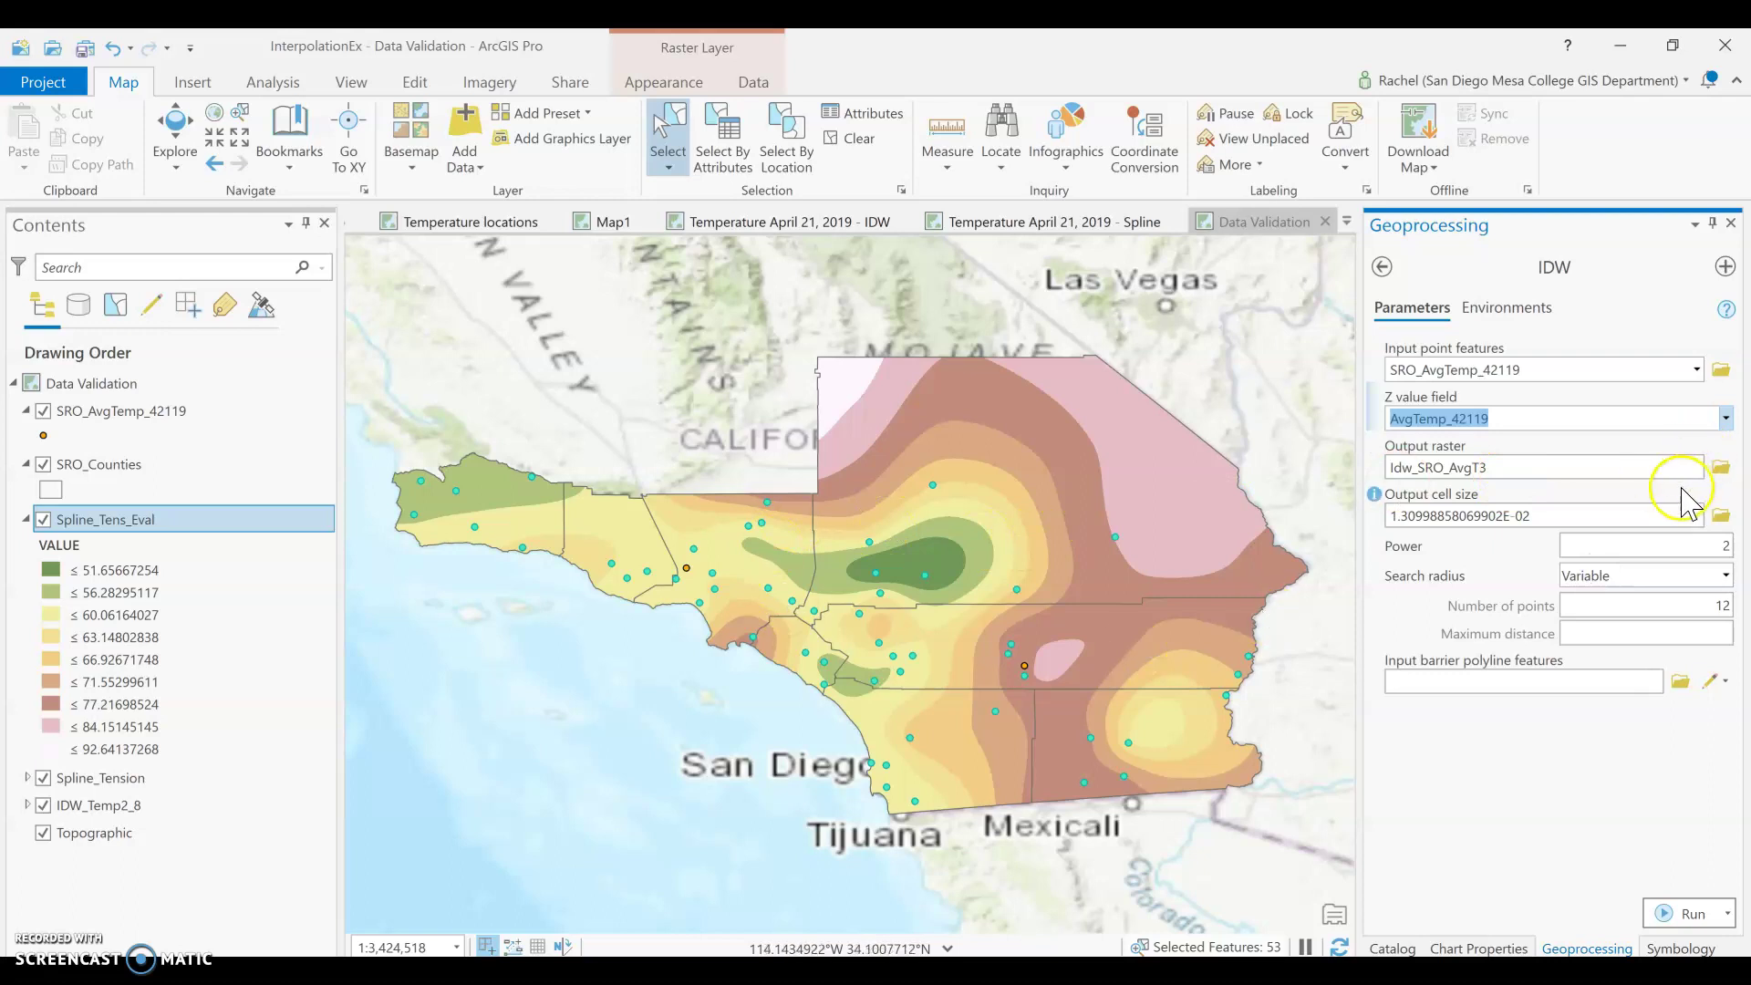
Step: Name the IDW output raster IDW_Eval, set the number of points to 8 and the output cell size to 100
{"action": "left_click", "coordinate": [1651, 469]}
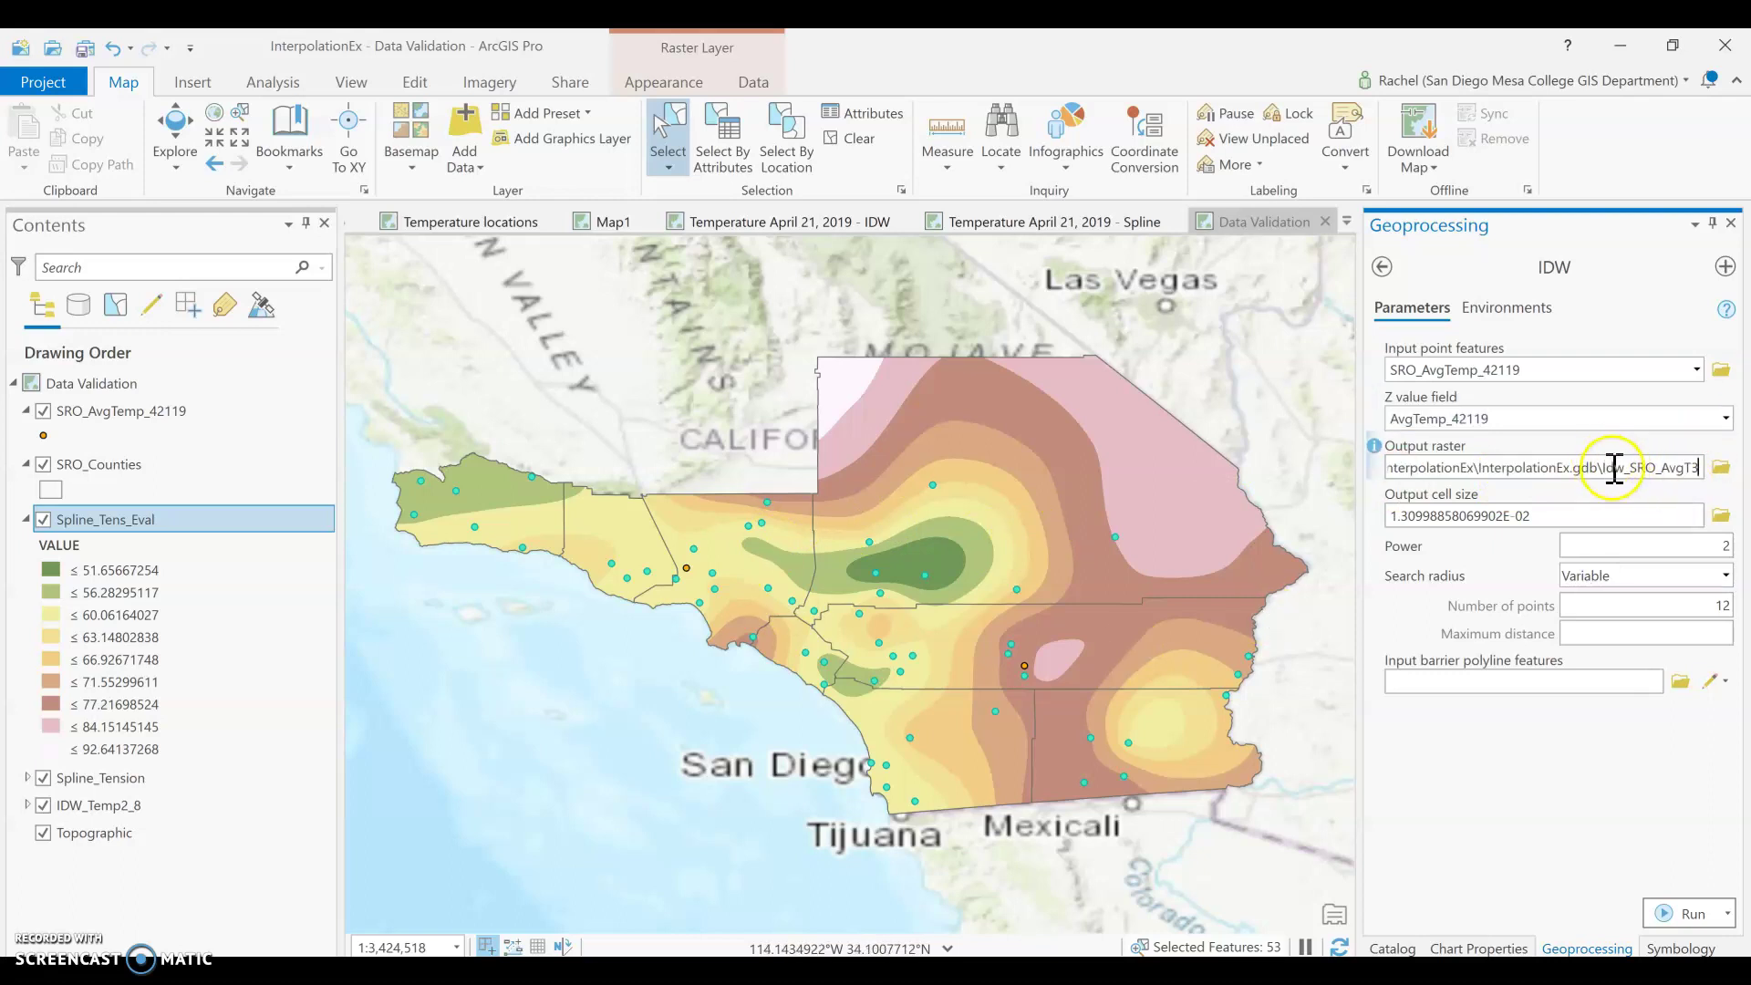
{"action": "double_click", "coordinate": [1623, 467]}
{"action": "type", "text": "IDW_Eval"}
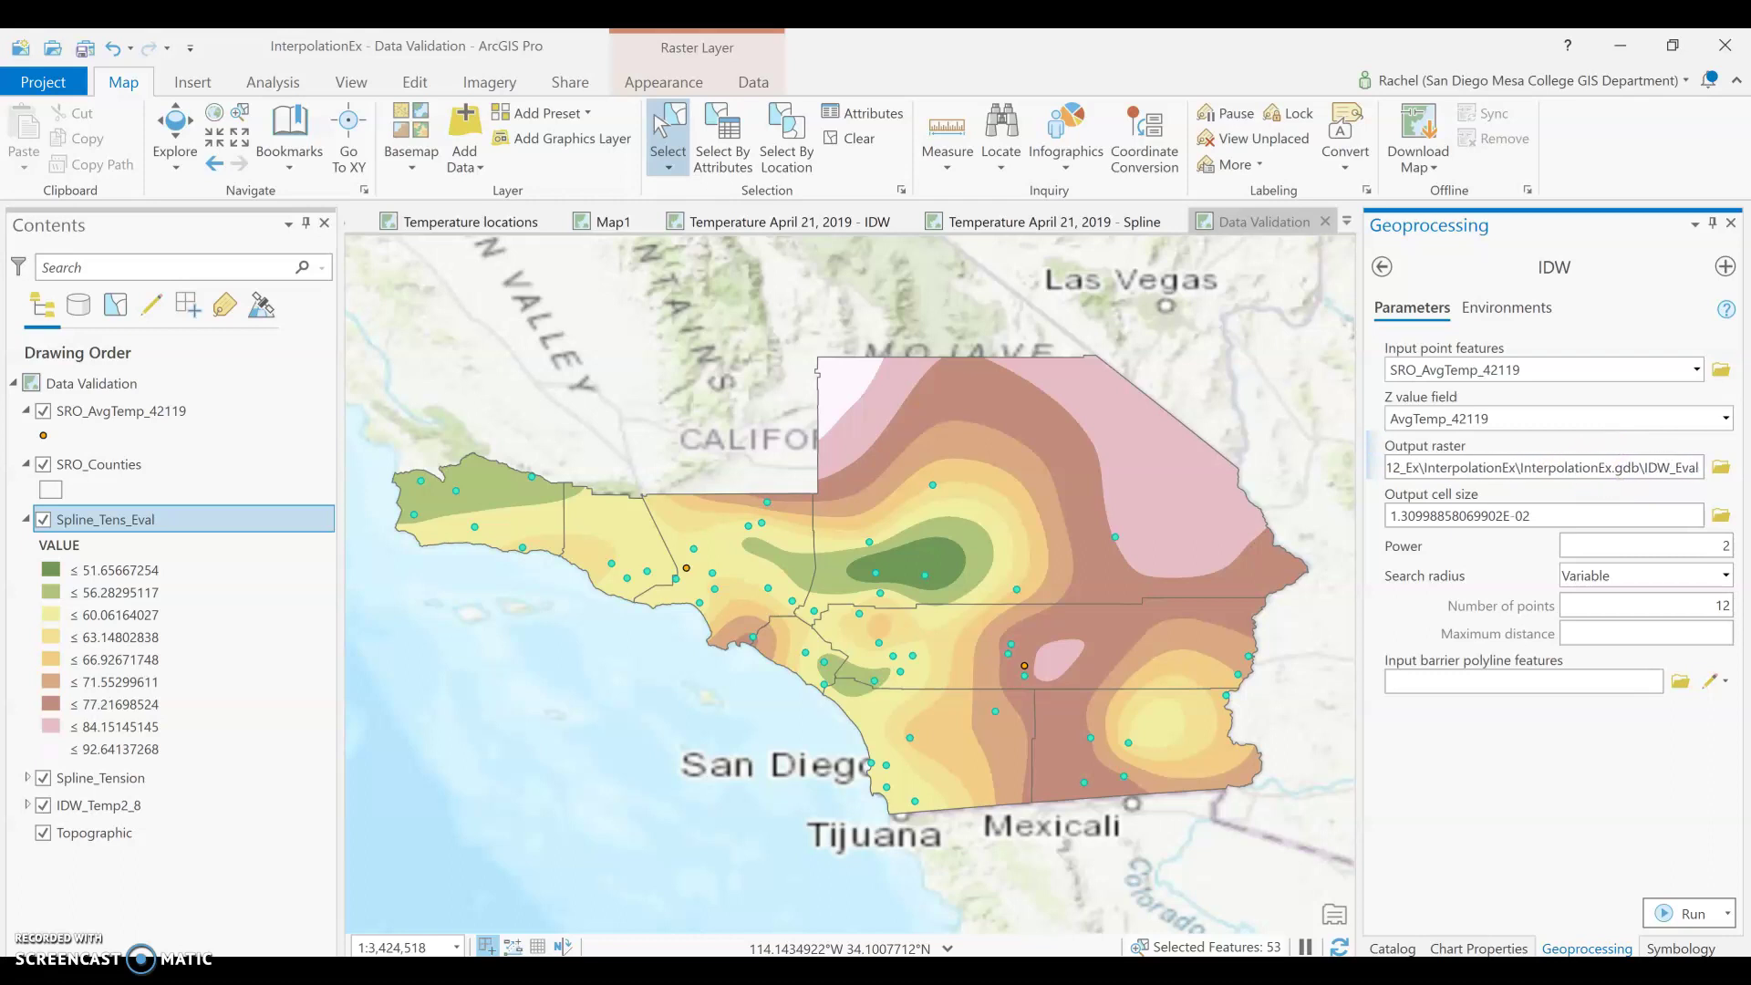
{"action": "left_click", "coordinate": [1719, 597]}
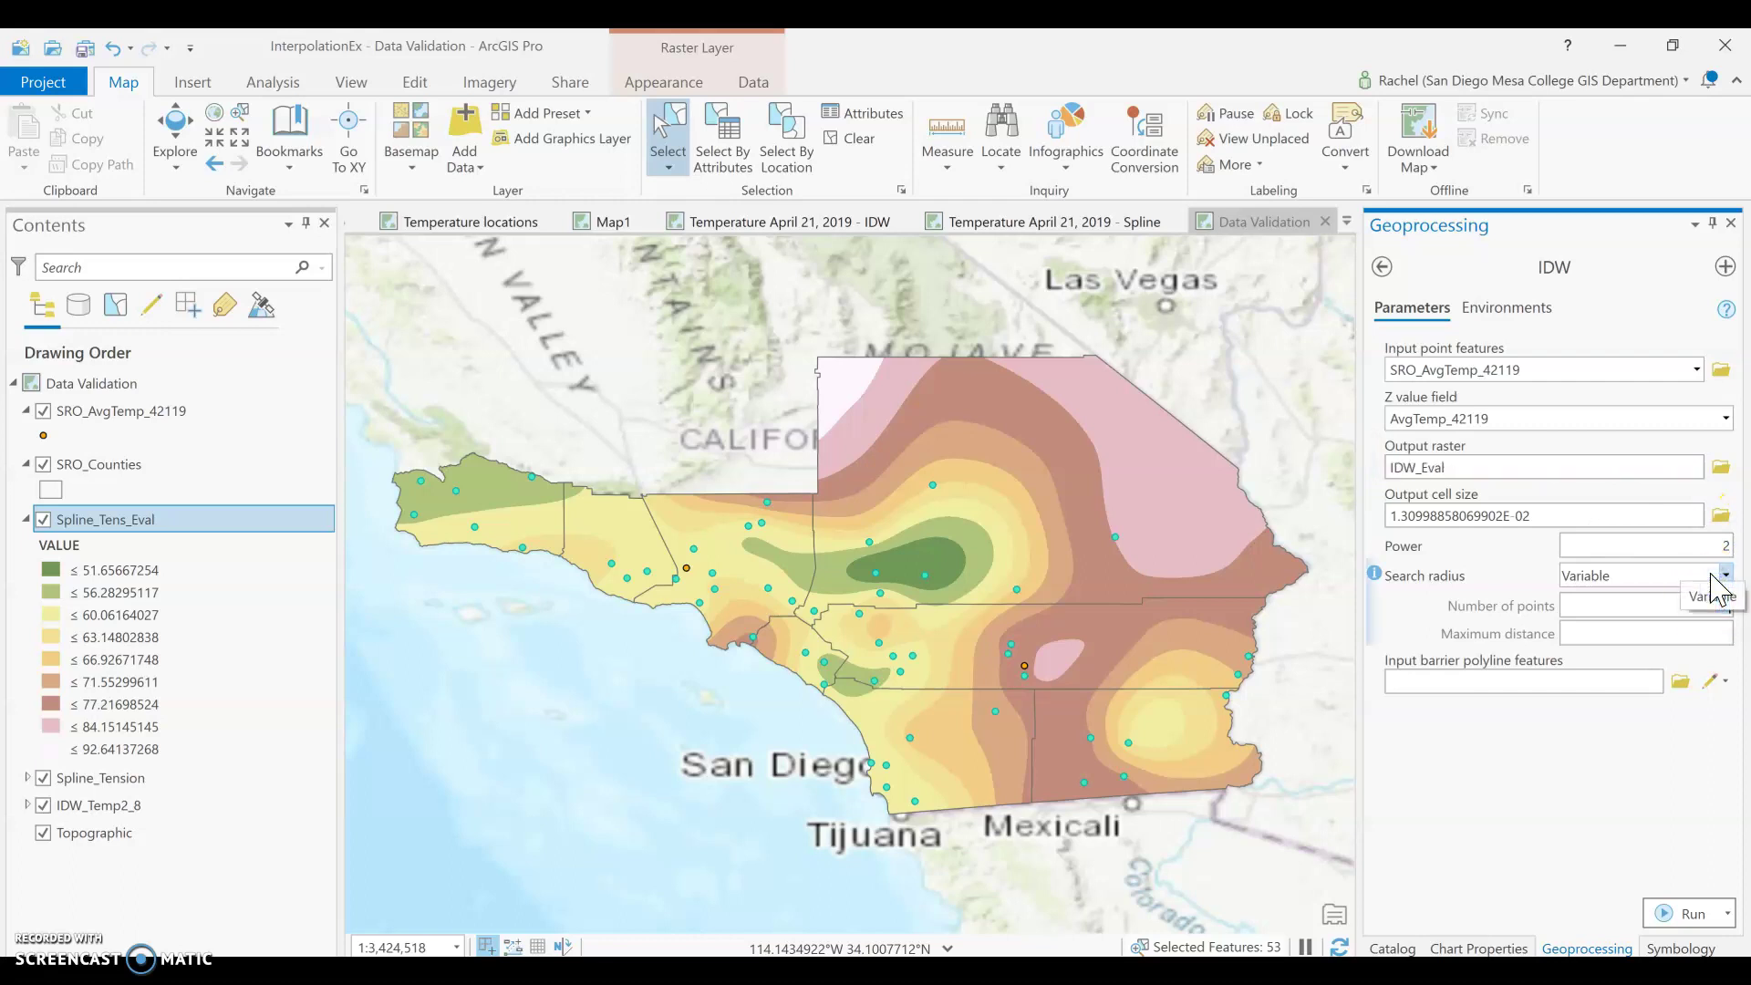
{"action": "left_click_drag", "start_coordinate": [1634, 510], "coordinate": [1131, 572]}
{"action": "type", "text": "100"}
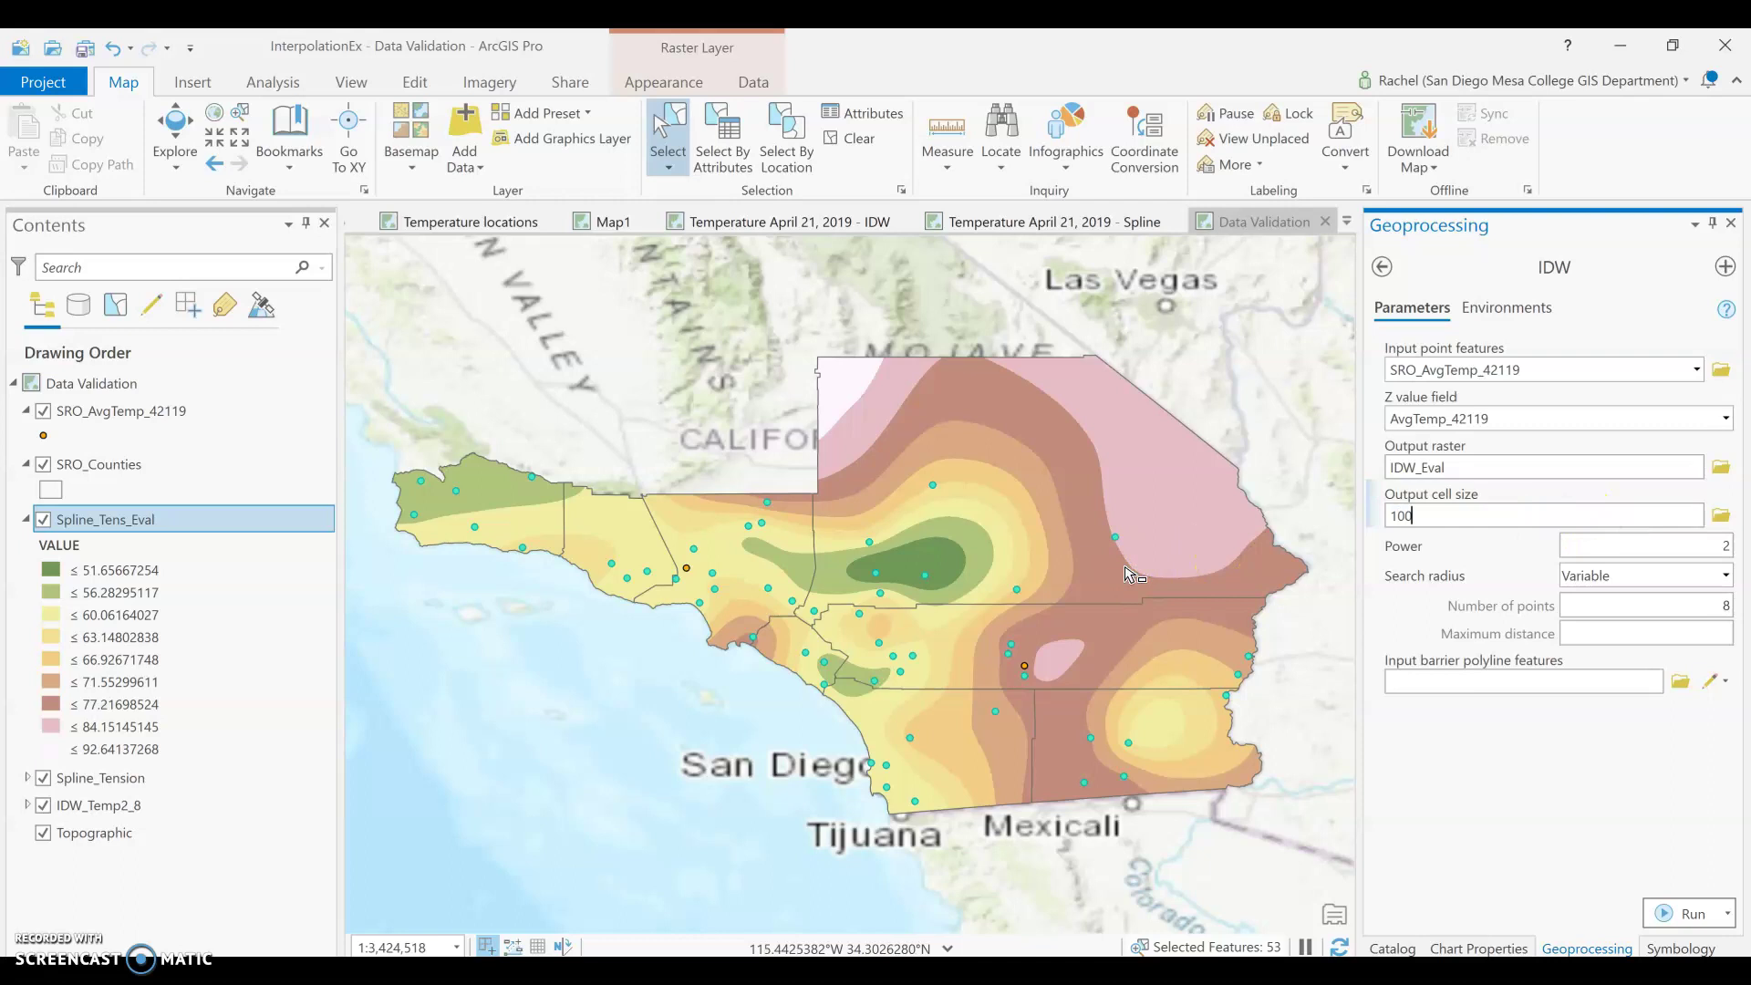
Step: Set the output coordinate system to that of Spline_Tens_Eval in the environments and run the IDW interpolation
{"action": "left_click", "coordinate": [1534, 305]}
{"action": "left_click", "coordinate": [1683, 398]}
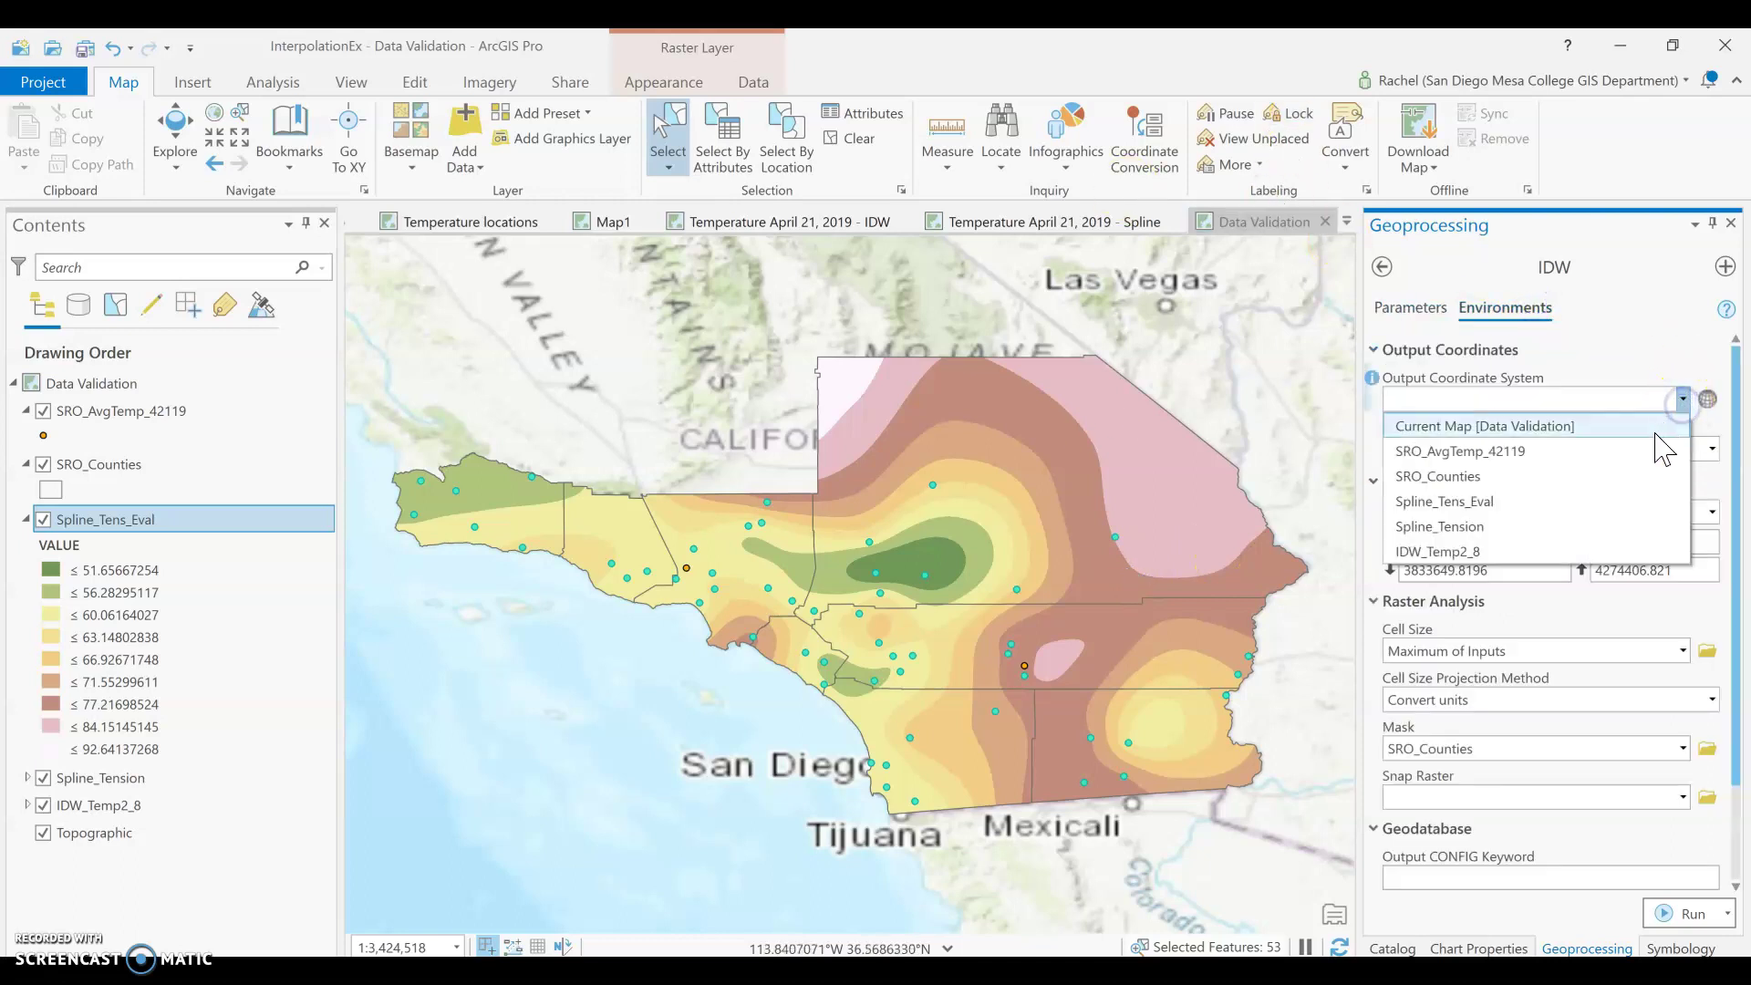
{"action": "left_click", "coordinate": [1622, 501]}
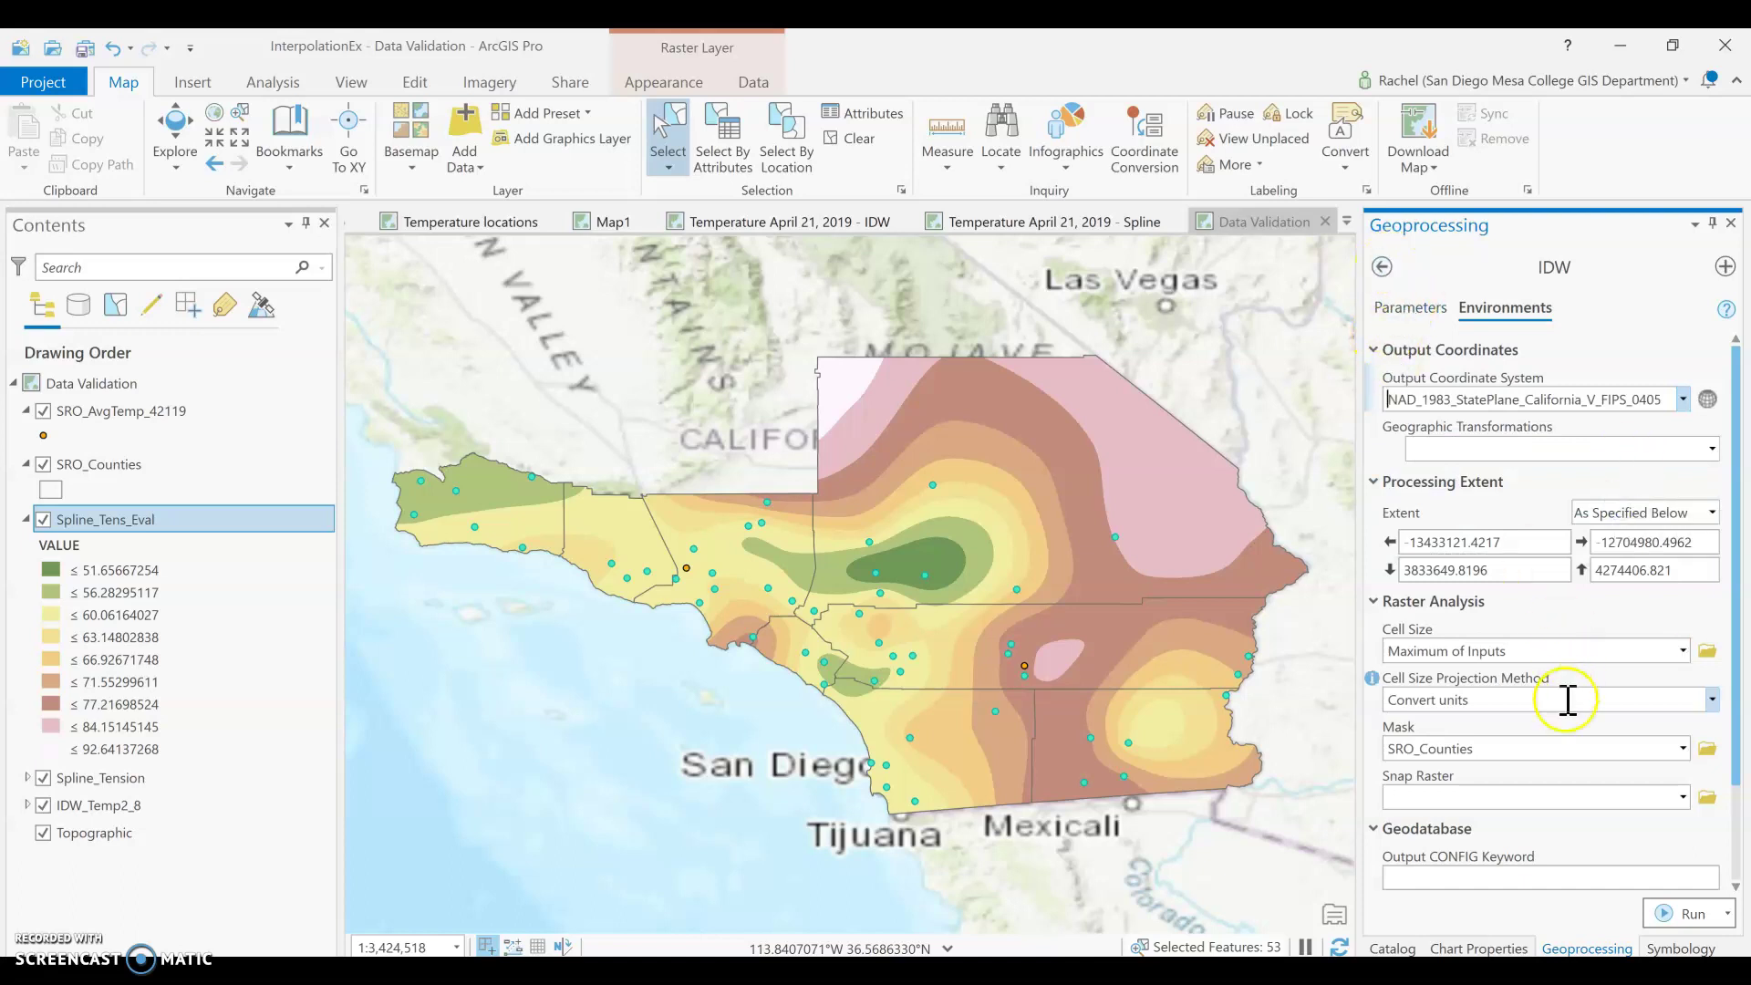
{"action": "left_click", "coordinate": [1388, 310]}
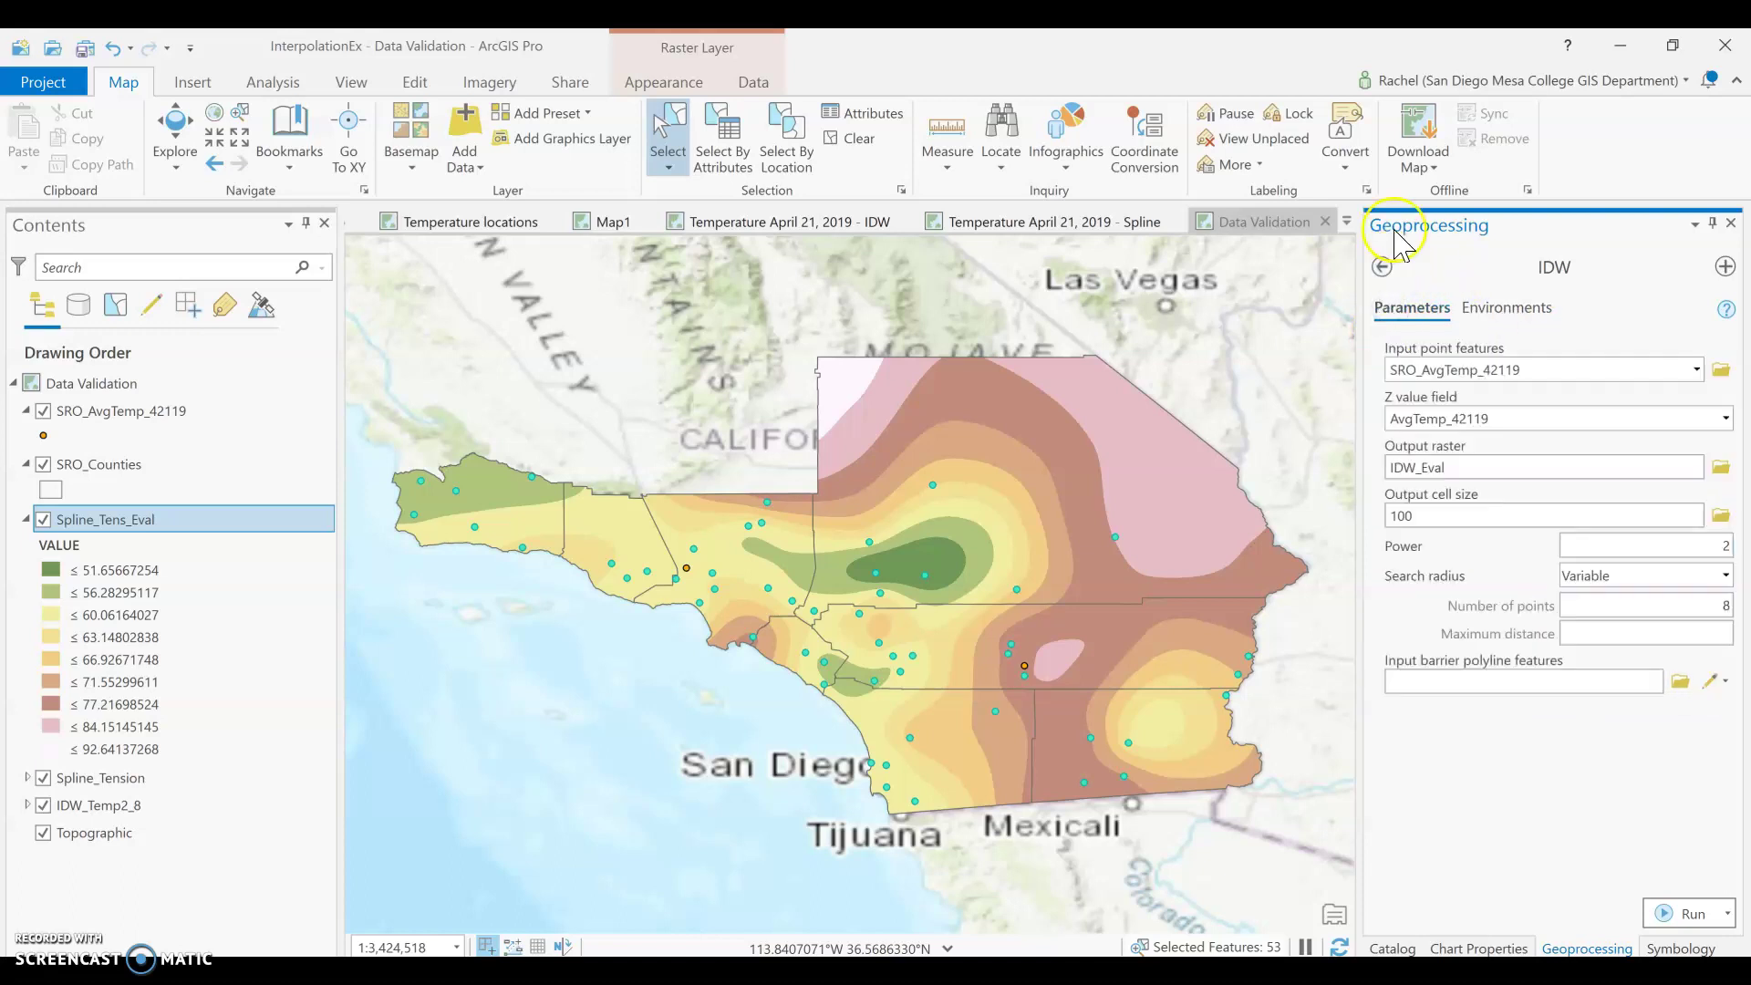
{"action": "left_click", "coordinate": [1683, 914]}
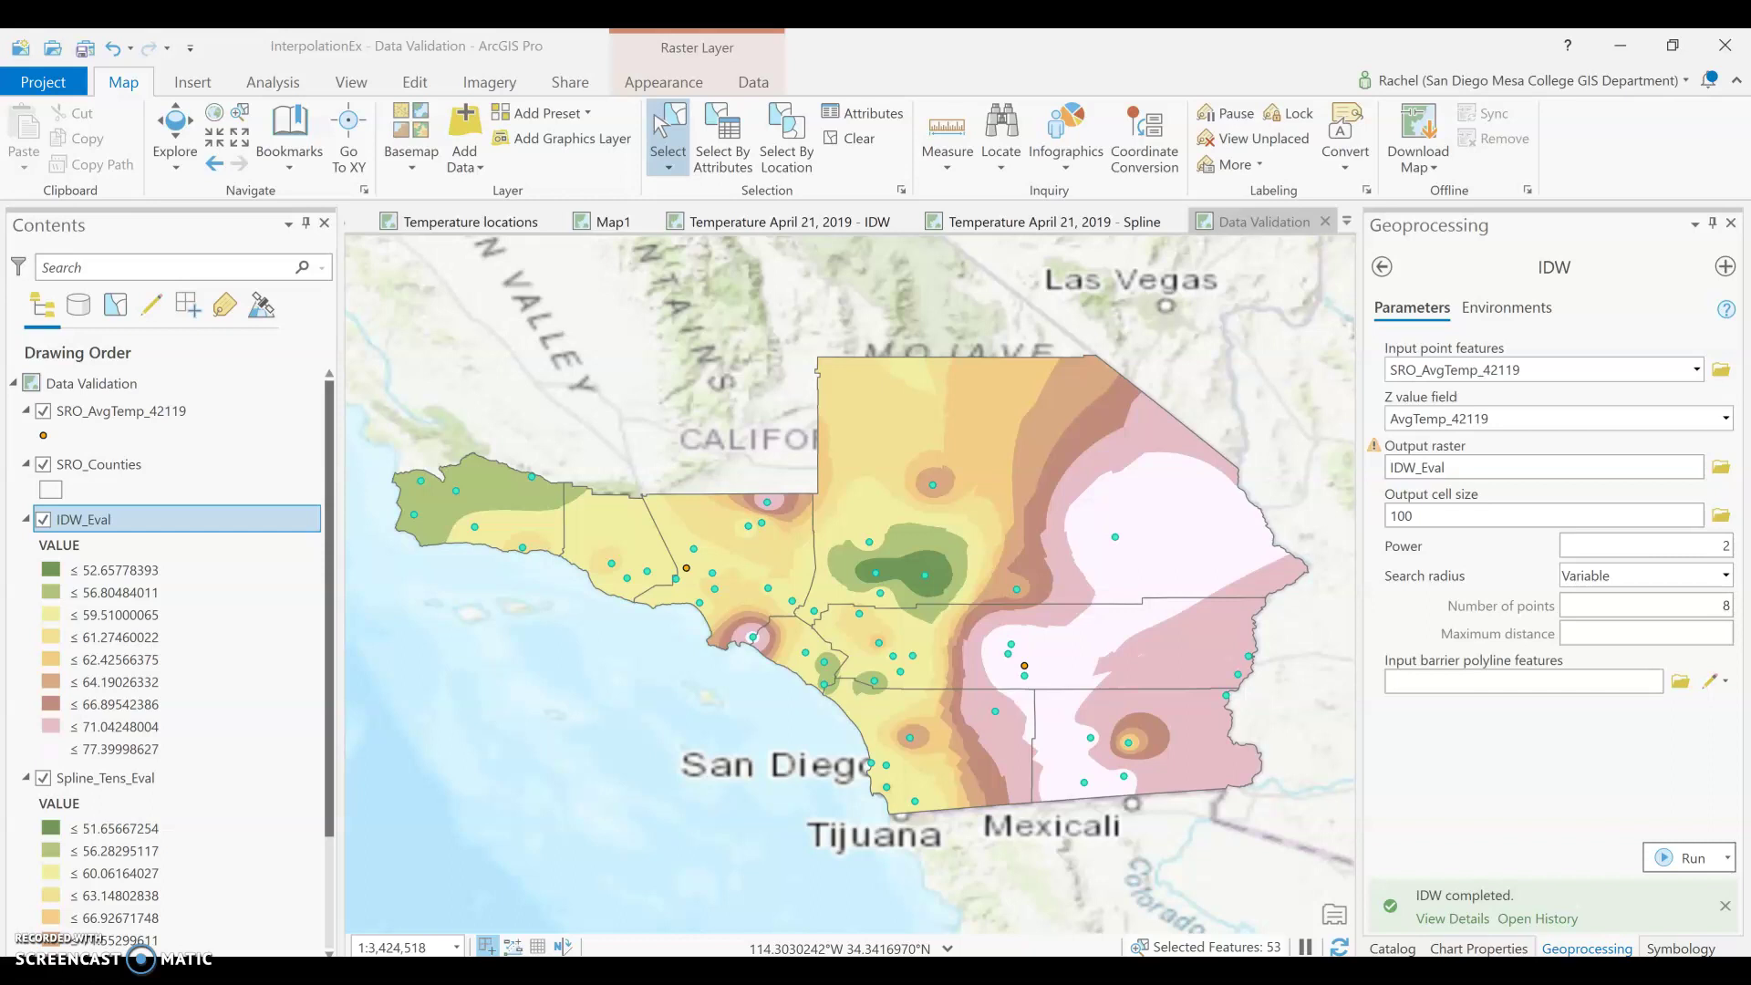
Step: Inspect the attributes of the withheld Chatsworth station and try to identify the surface value at its location
{"action": "left_click", "coordinate": [697, 570]}
{"action": "scroll", "coordinate": [680, 591], "scroll_direction": "up", "scroll_amount": 5}
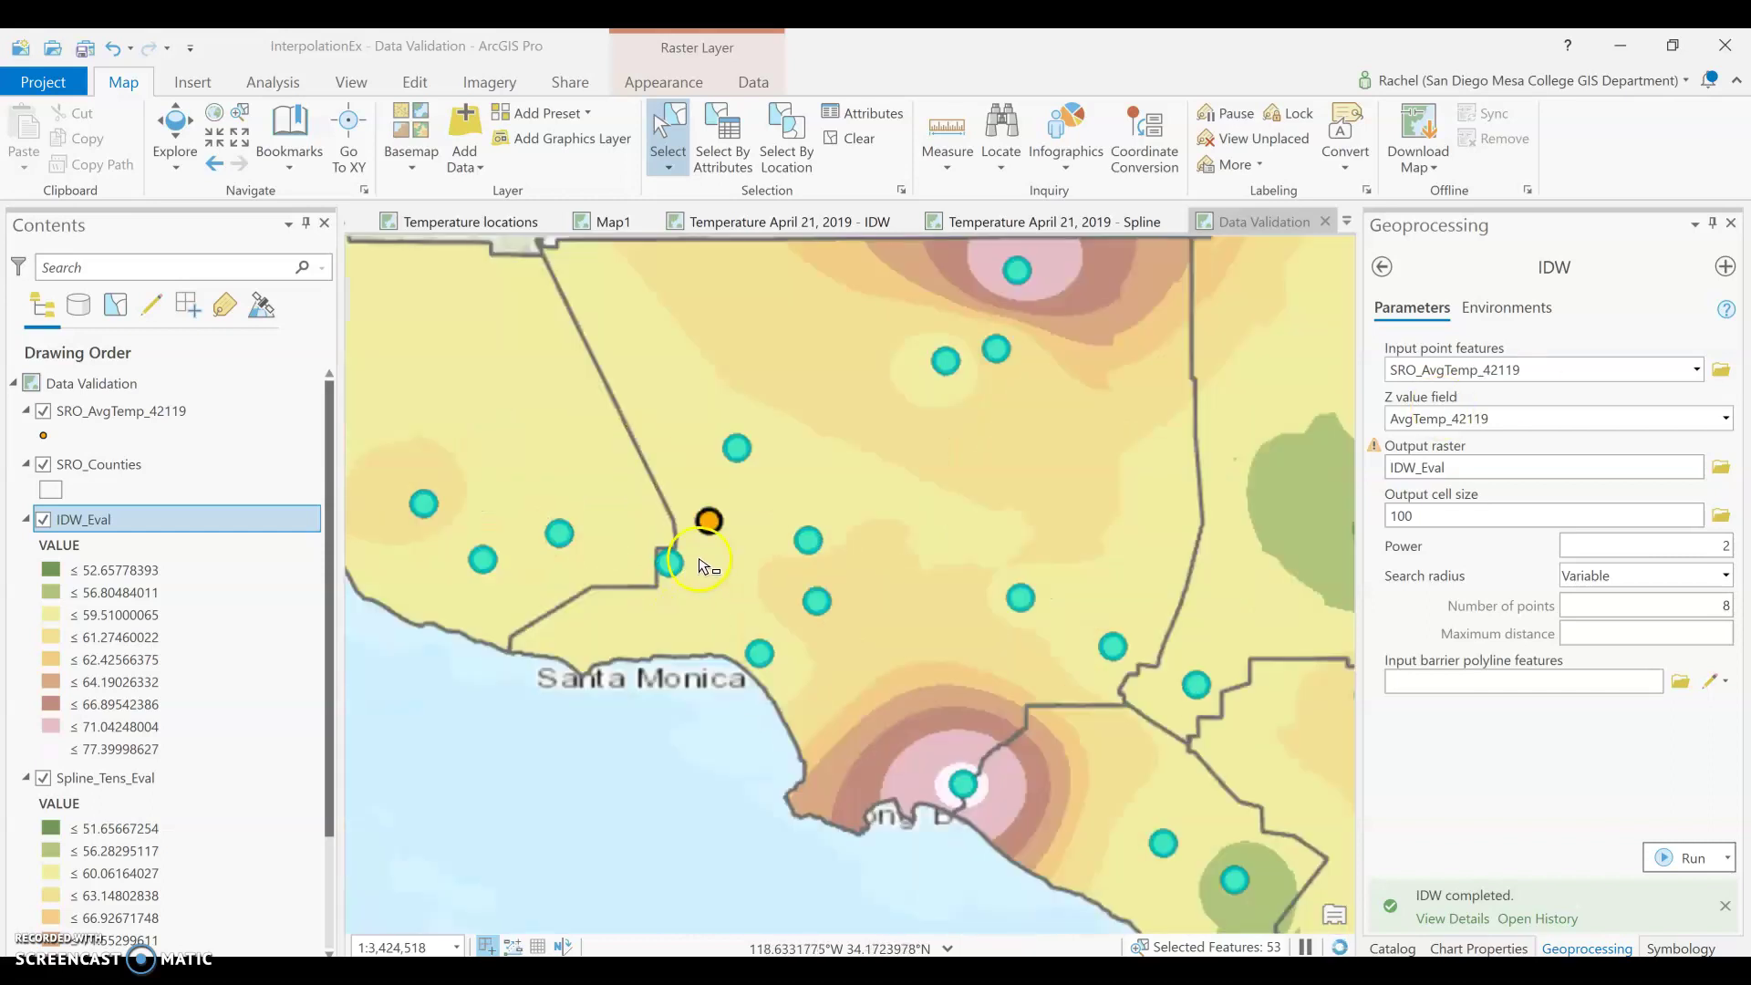
{"action": "left_click", "coordinate": [184, 107]}
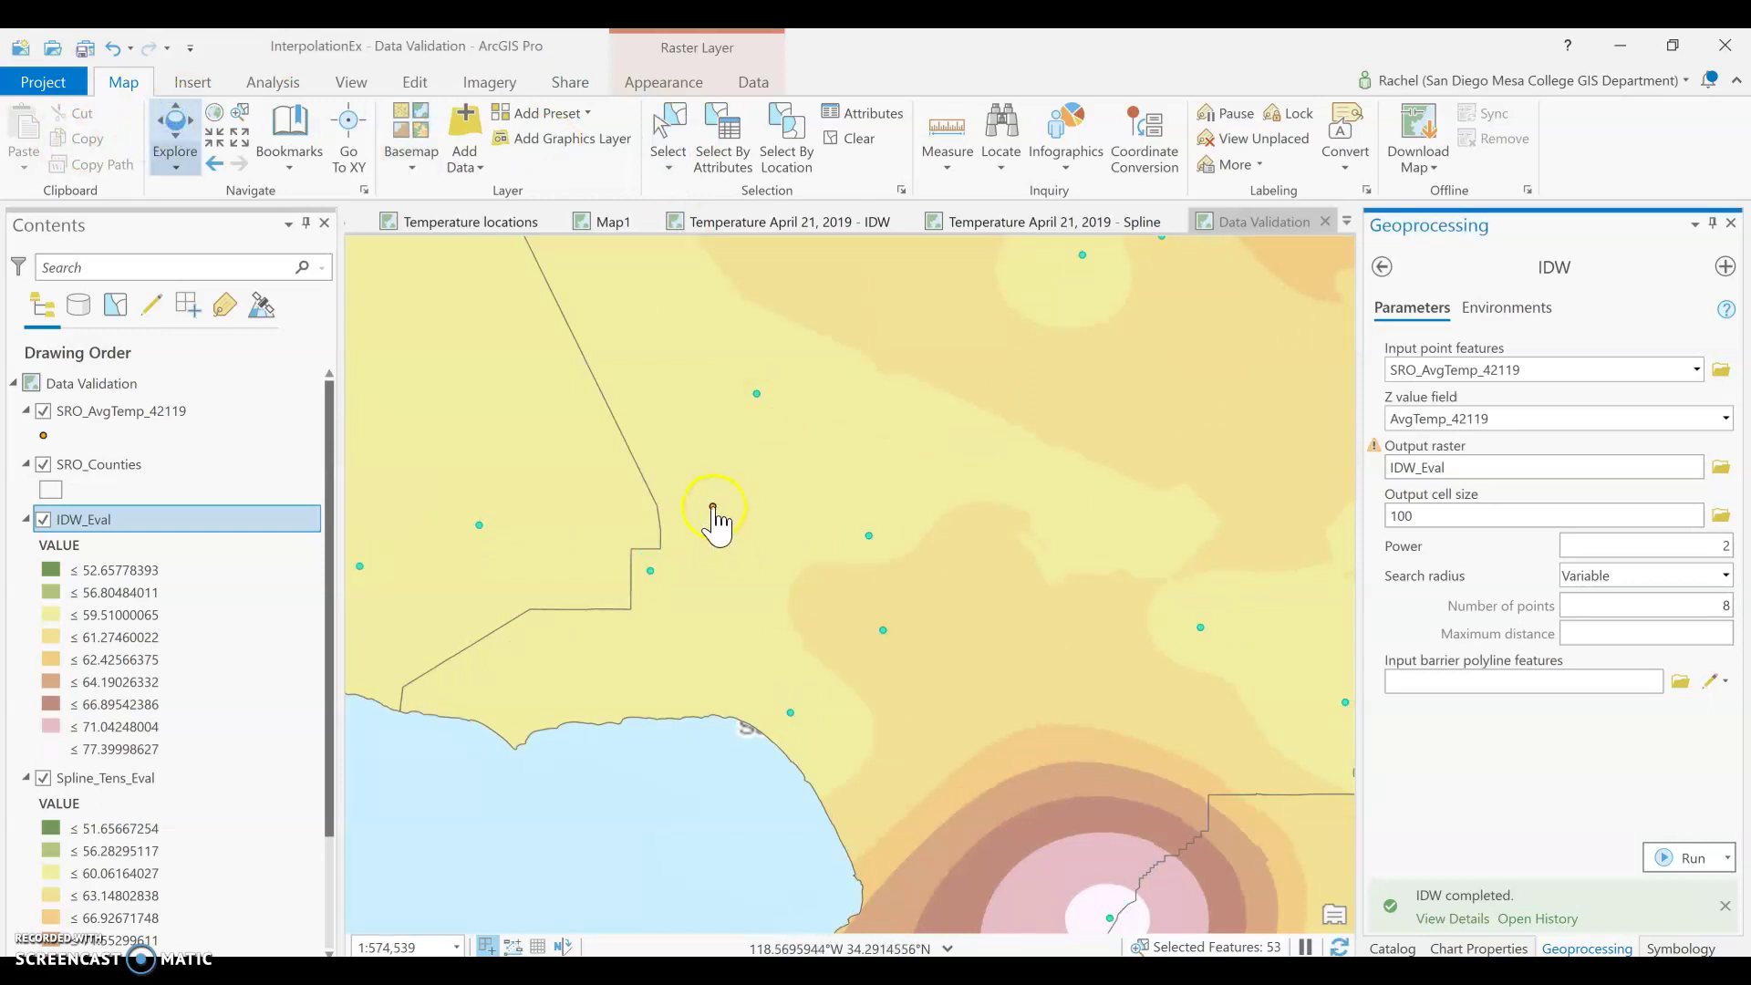
{"action": "left_click", "coordinate": [714, 509]}
{"action": "left_click", "coordinate": [736, 502]}
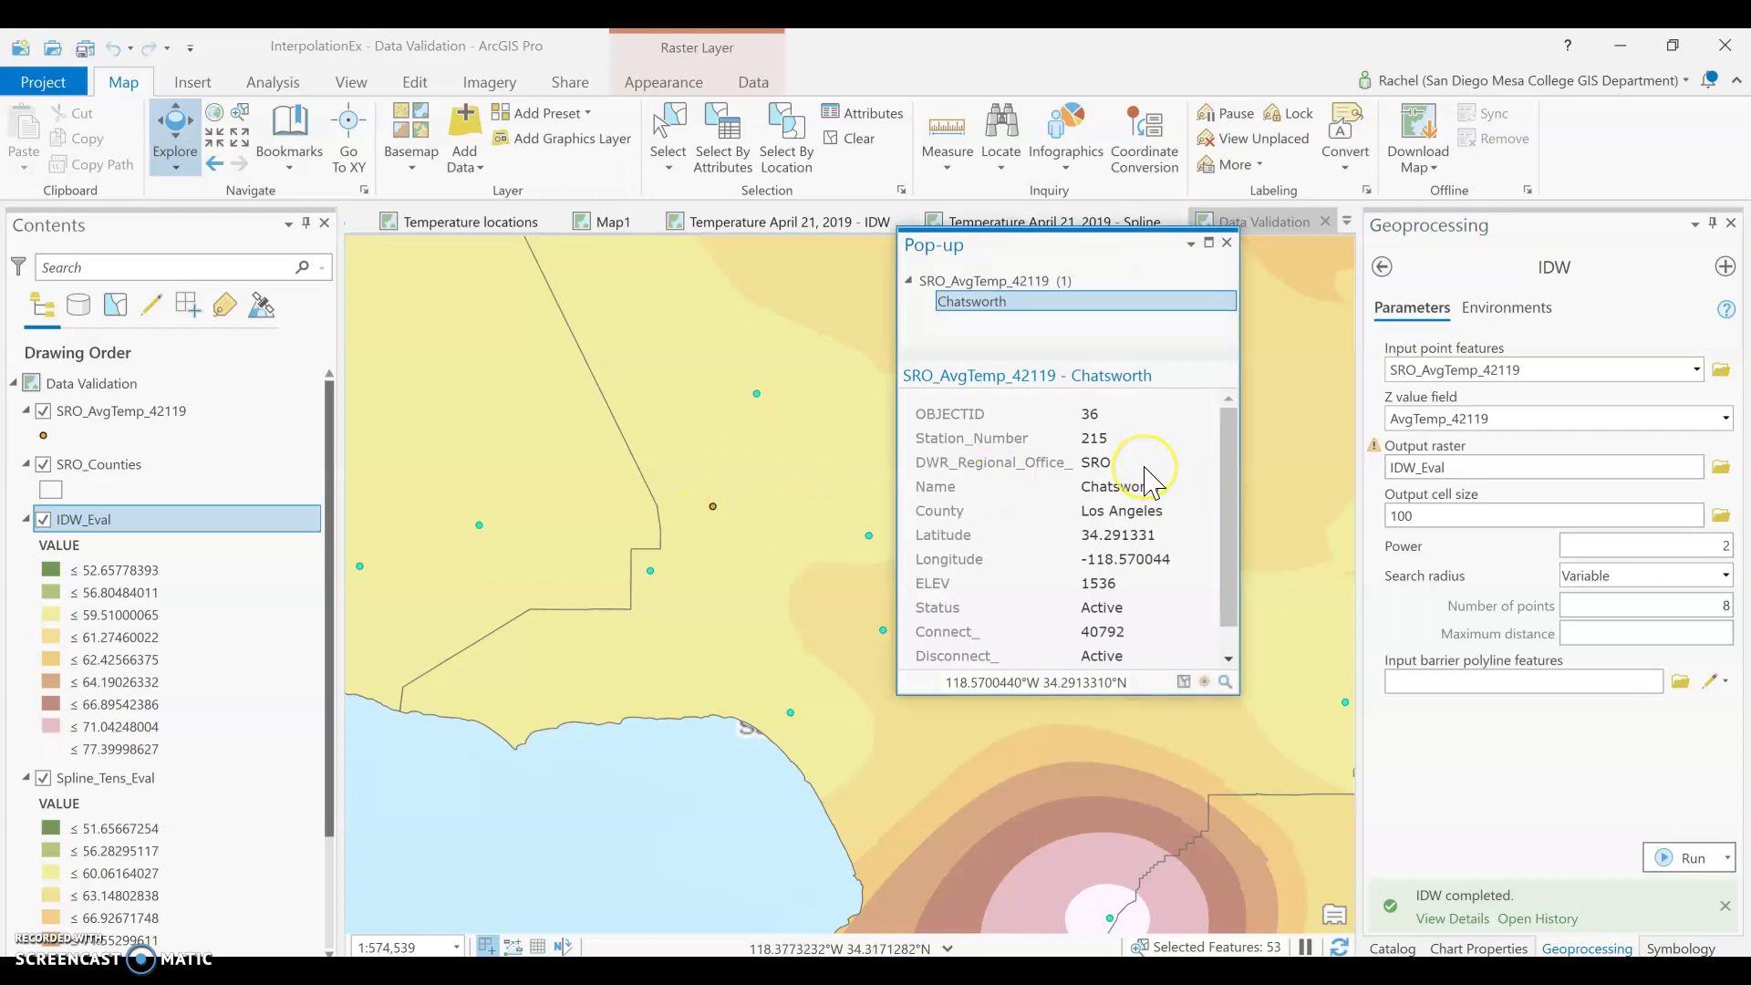
{"action": "scroll", "coordinate": [1151, 481], "scroll_direction": "down", "scroll_amount": 1}
{"action": "scroll", "coordinate": [1128, 540], "scroll_direction": "up", "scroll_amount": 1}
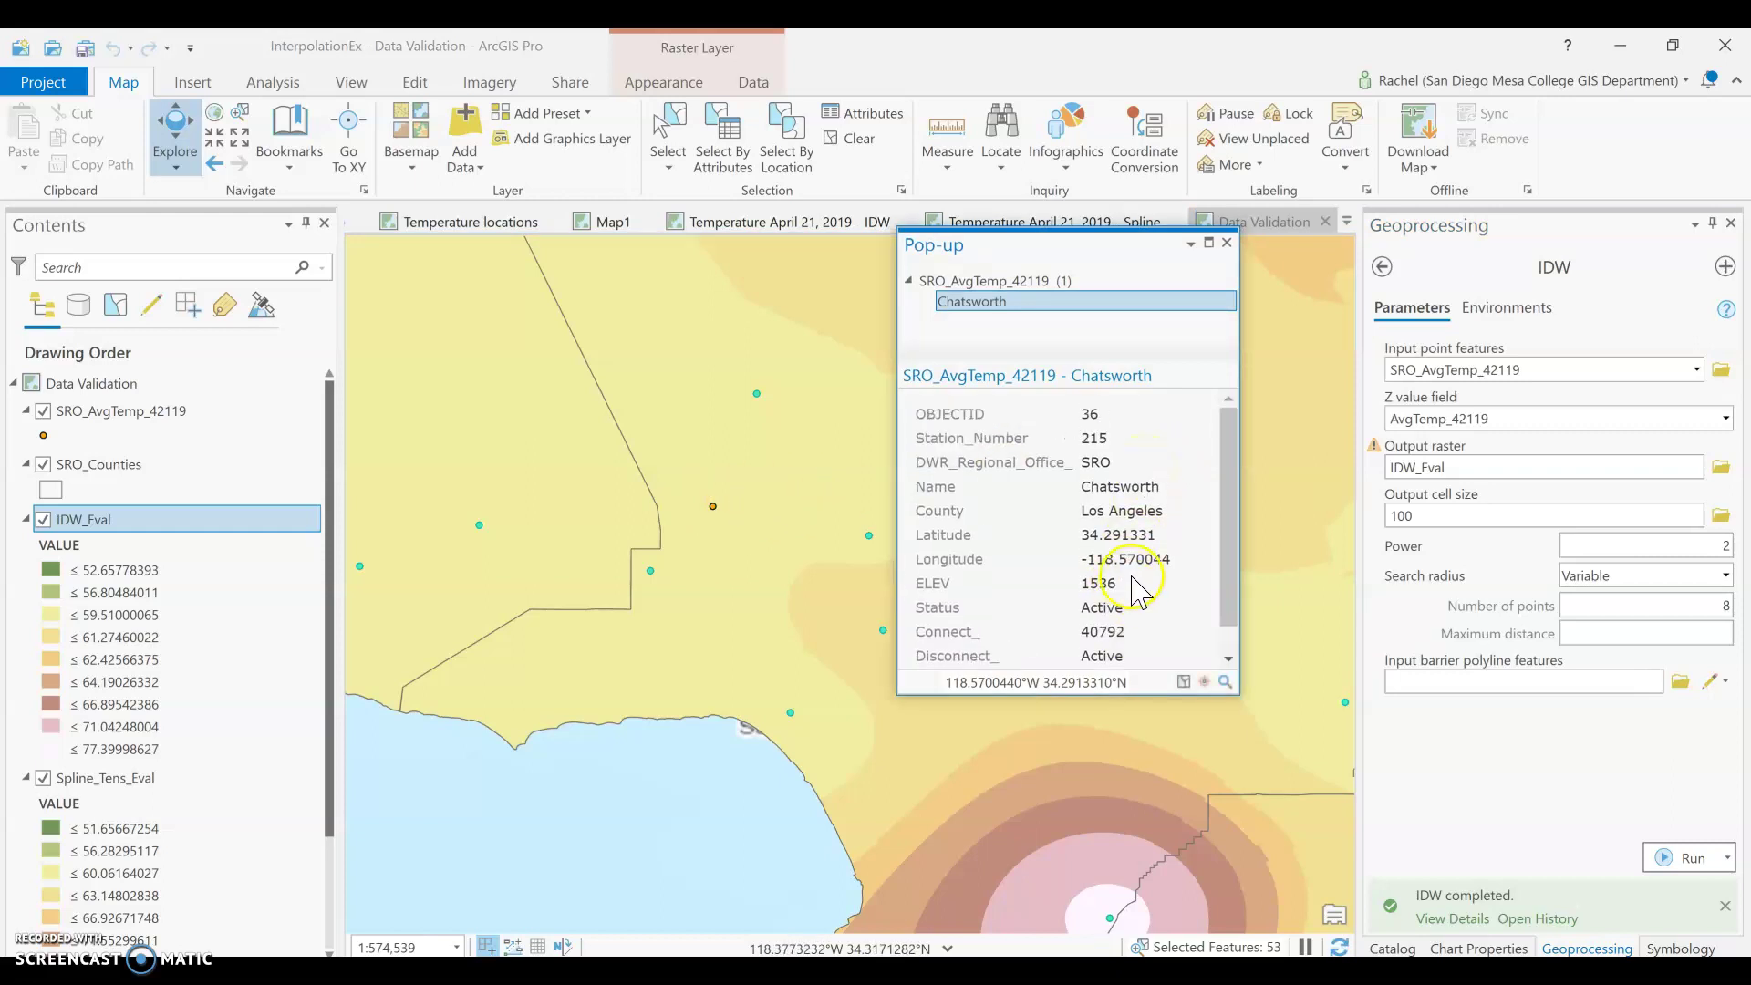
{"action": "left_click", "coordinate": [1227, 242]}
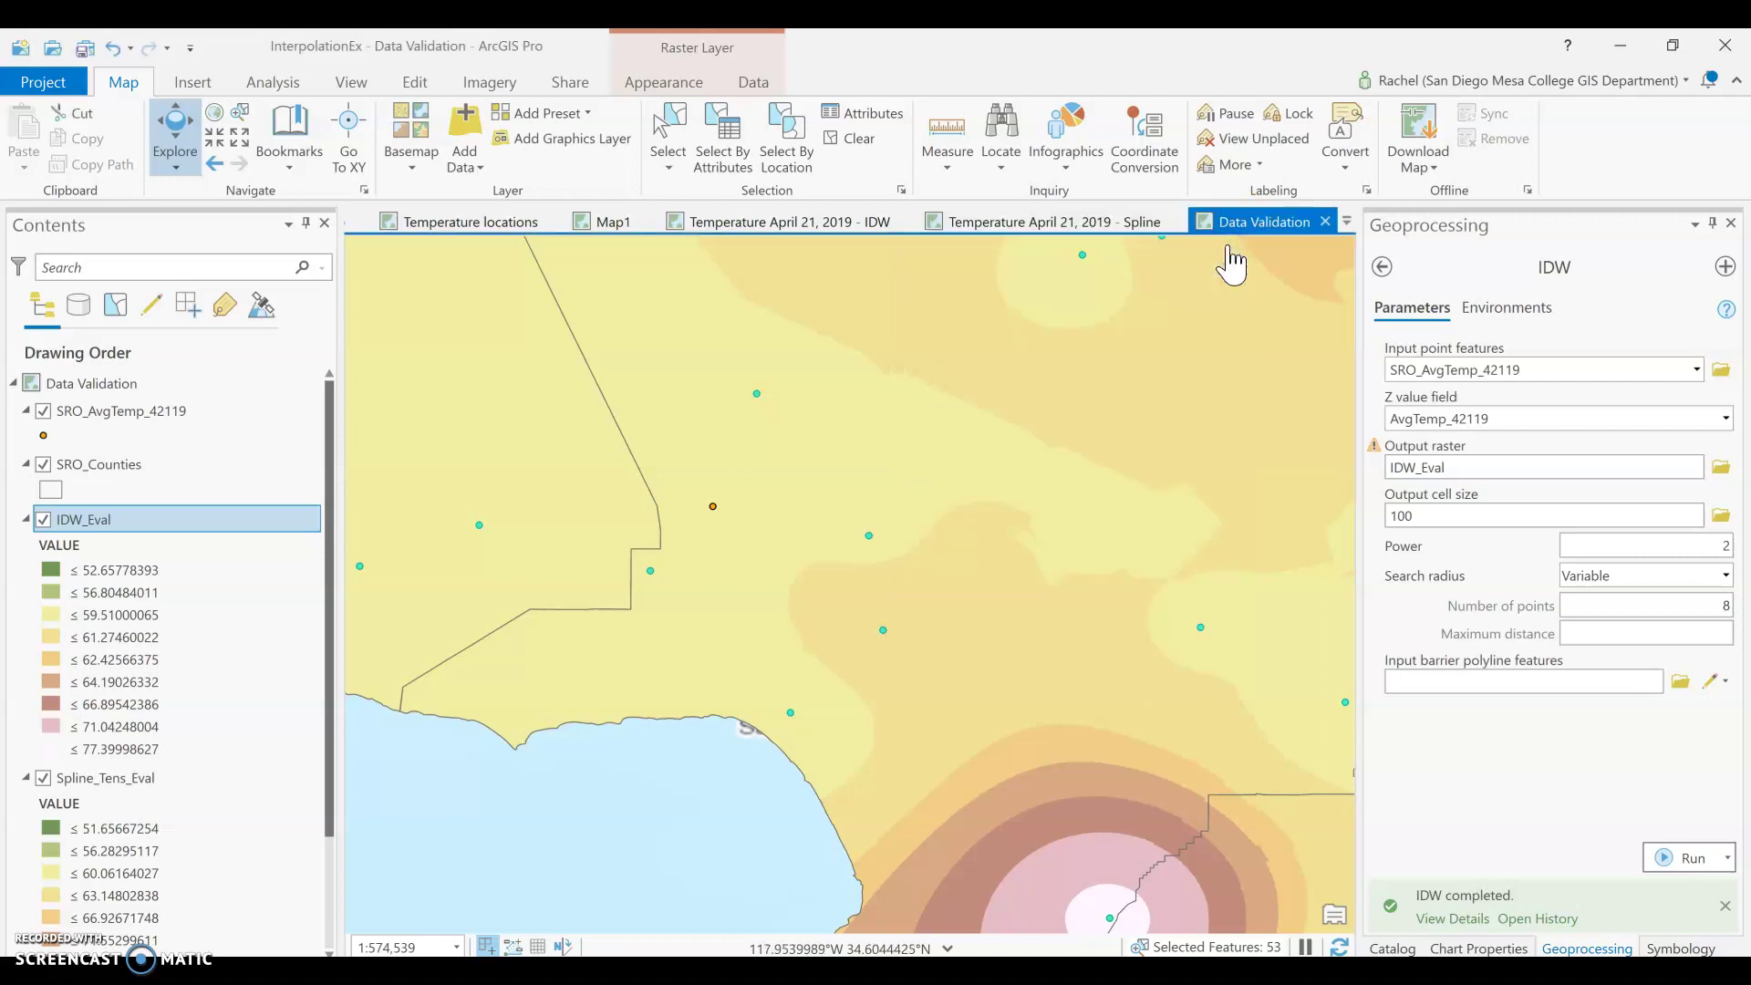
{"action": "left_click", "coordinate": [716, 507]}
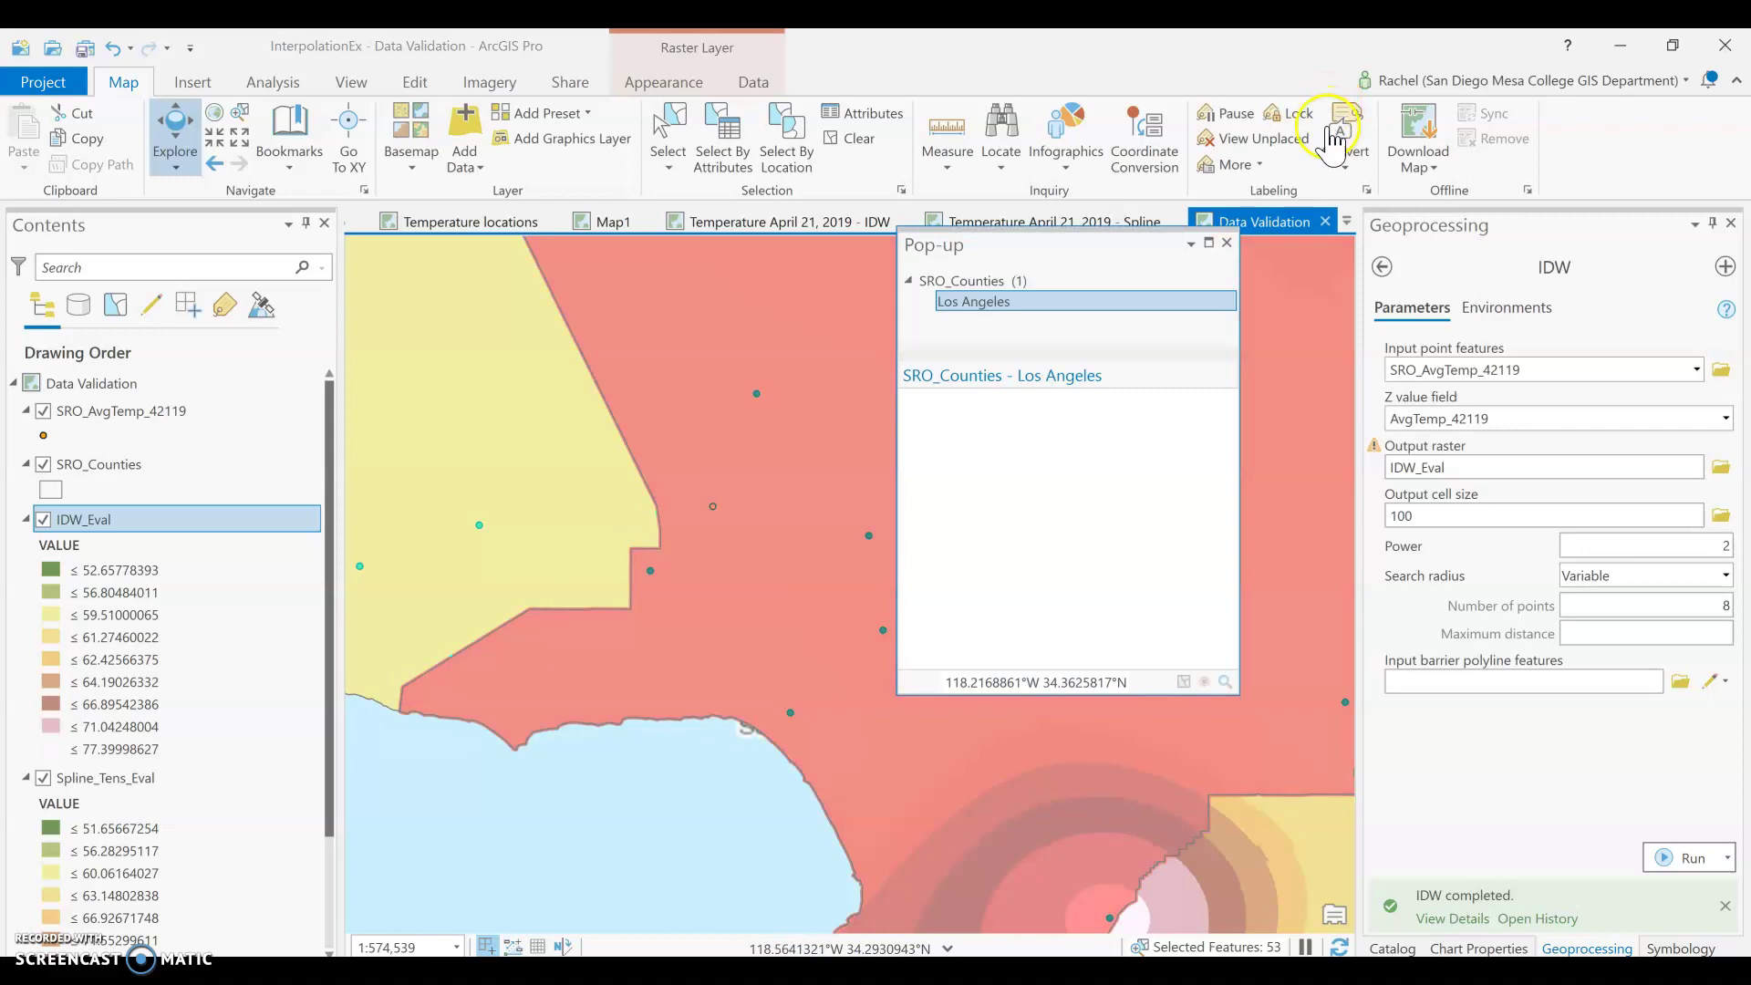
{"action": "left_click", "coordinate": [1232, 244]}
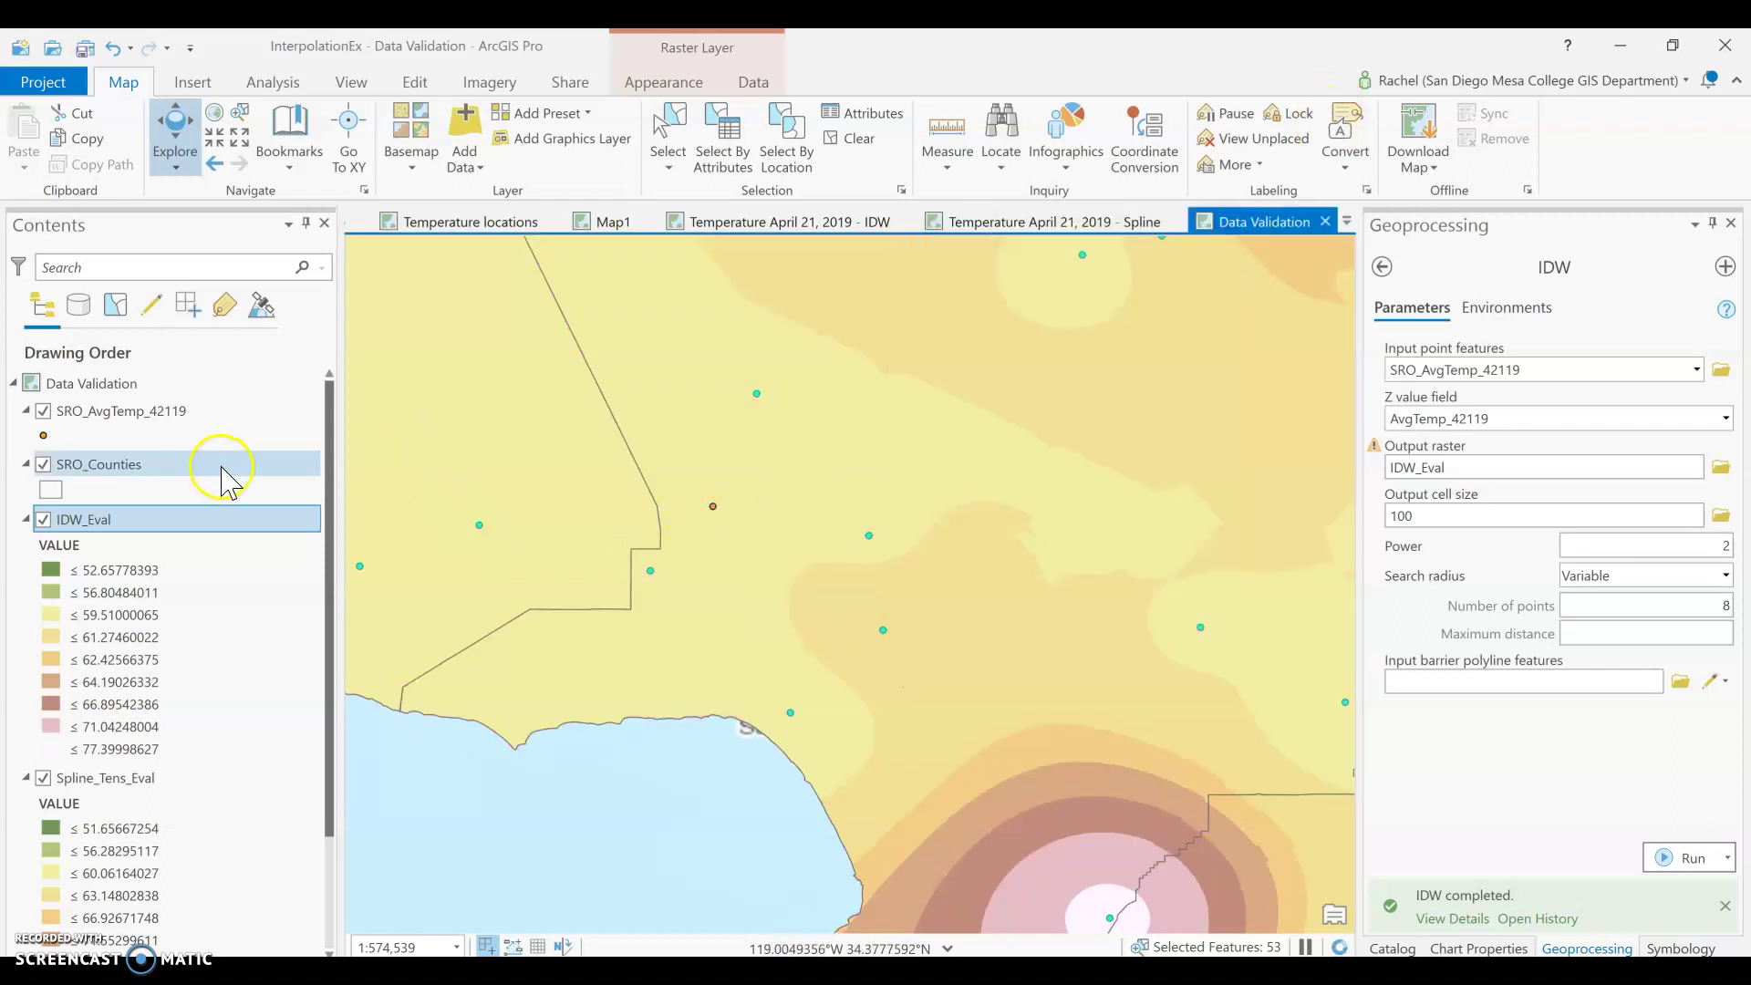
Step: Try to change the selectability of the Spline_Tens_Eval and Spline_Tension raster layers
{"action": "left_click", "coordinate": [115, 307]}
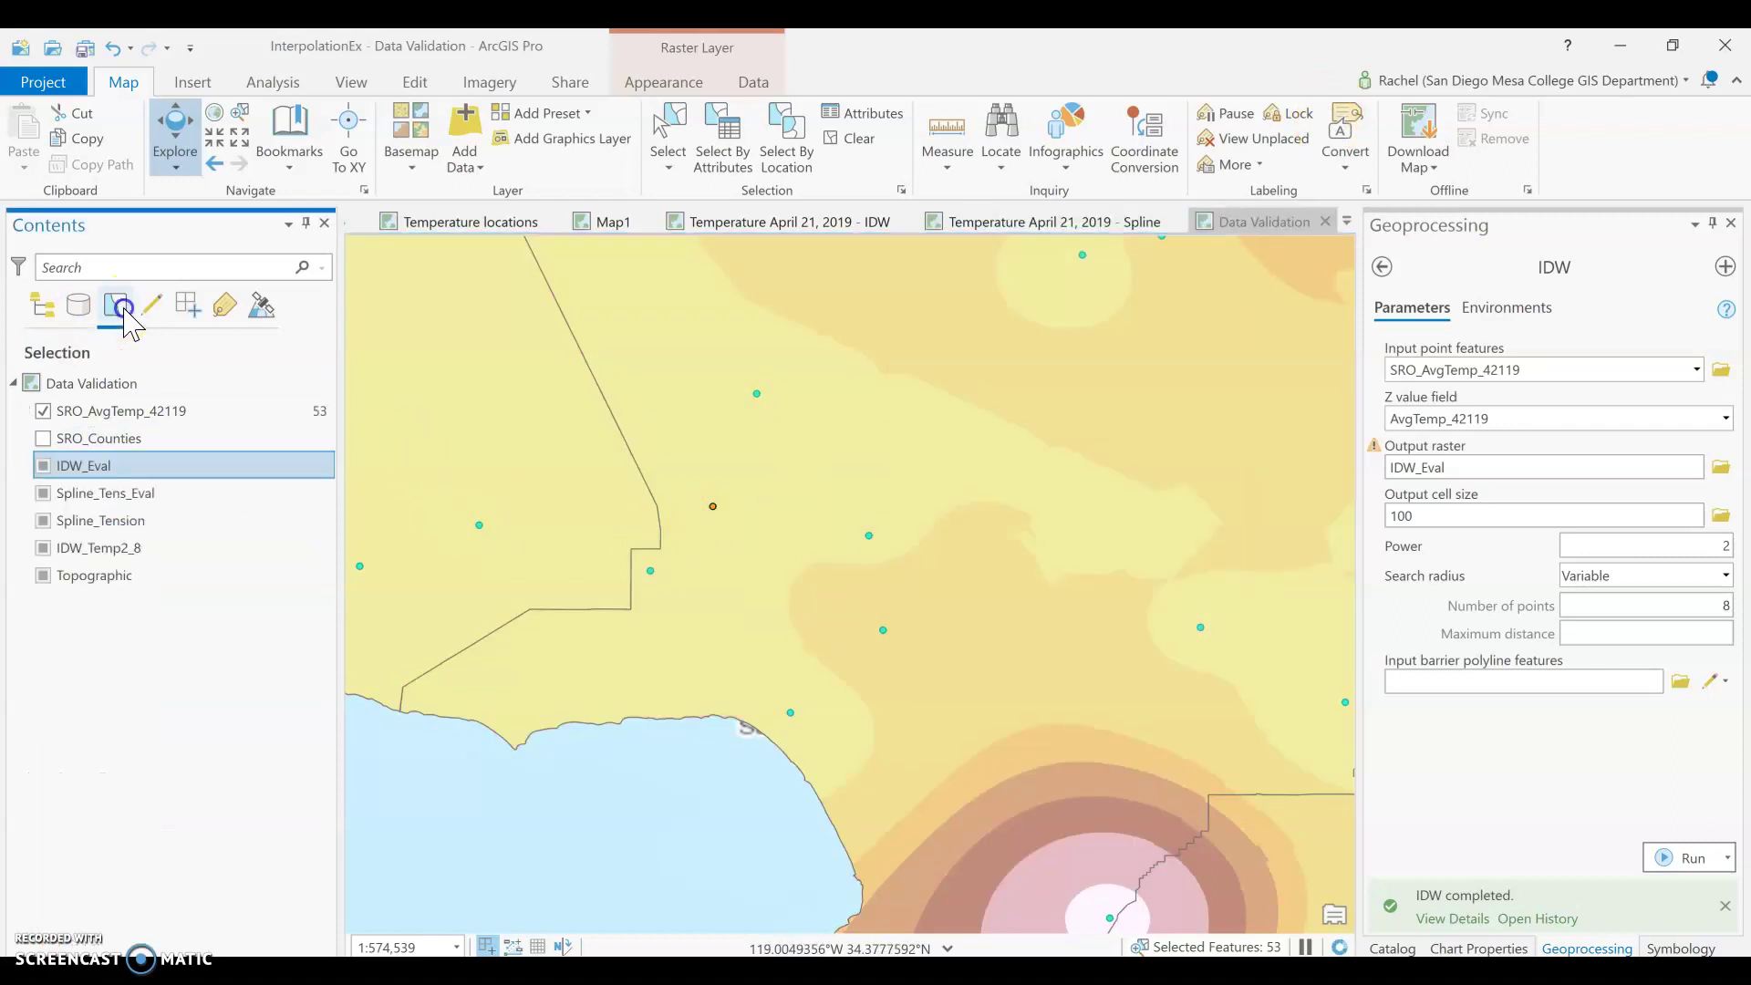
{"action": "left_click", "coordinate": [41, 497], "text": "ctrl"}
{"action": "left_click", "coordinate": [42, 519]}
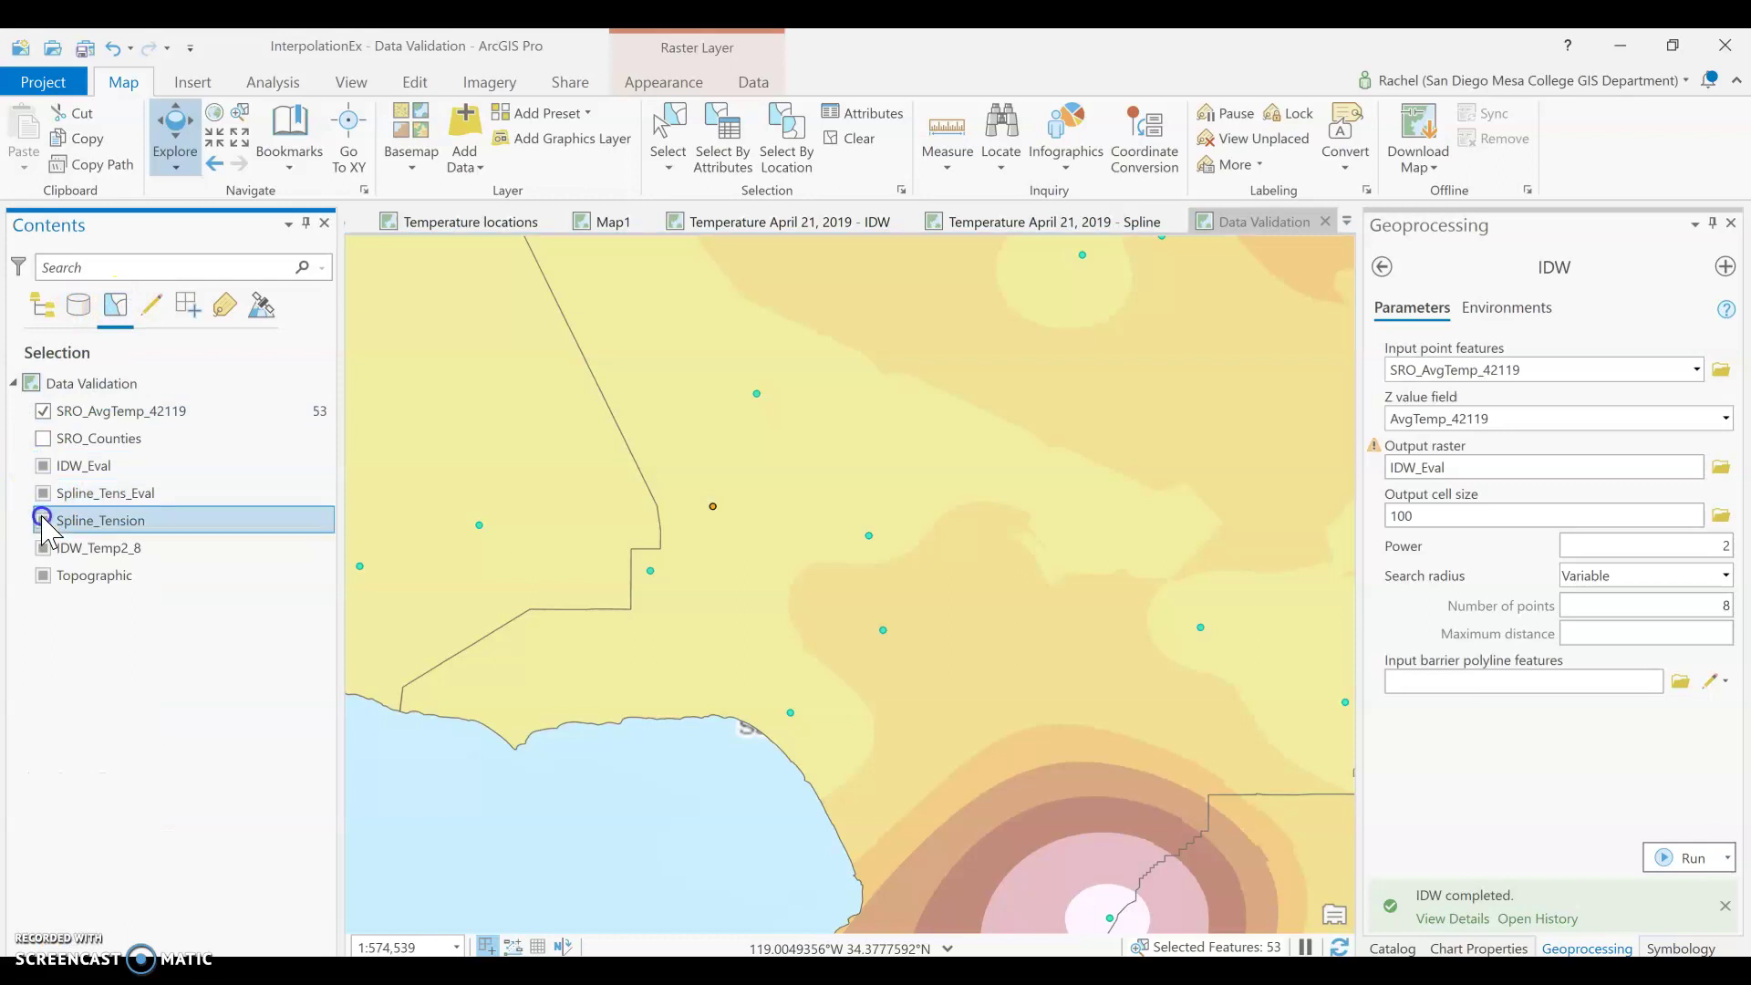
{"action": "left_click", "coordinate": [42, 306]}
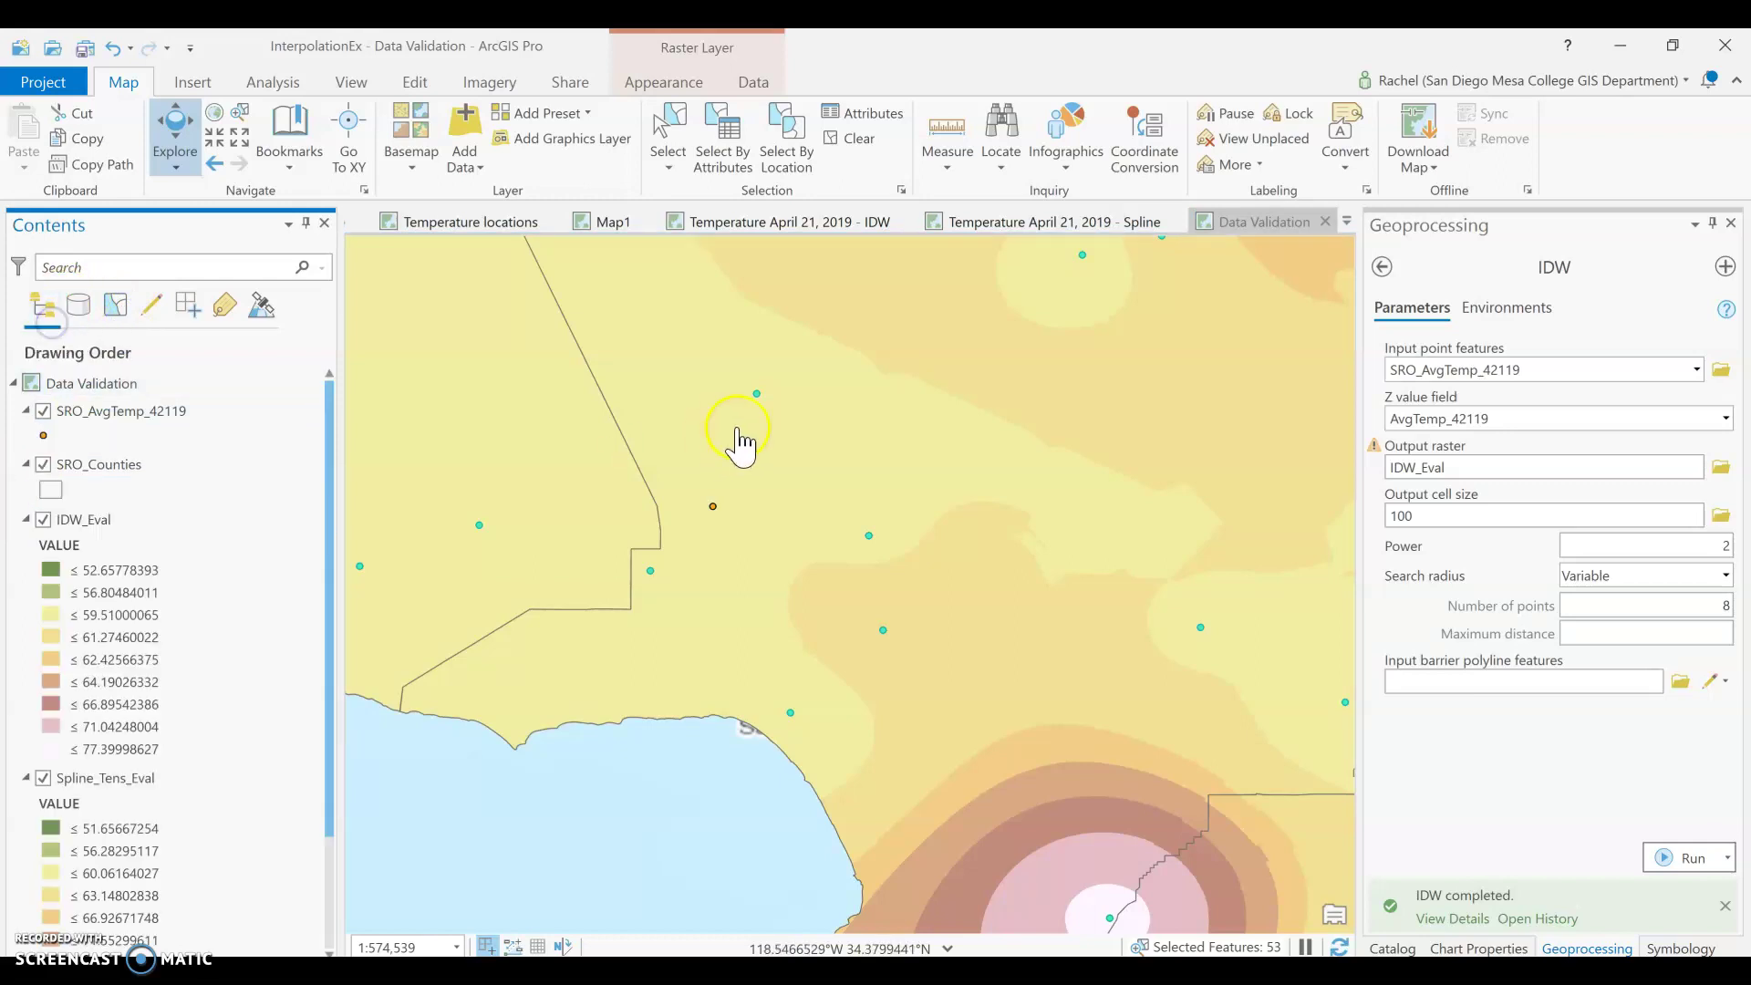
Step: Check the Chatsworth station's AvgTemp_42119 value and examine the IDW_Eval surface around the point close up
{"action": "left_click", "coordinate": [713, 508]}
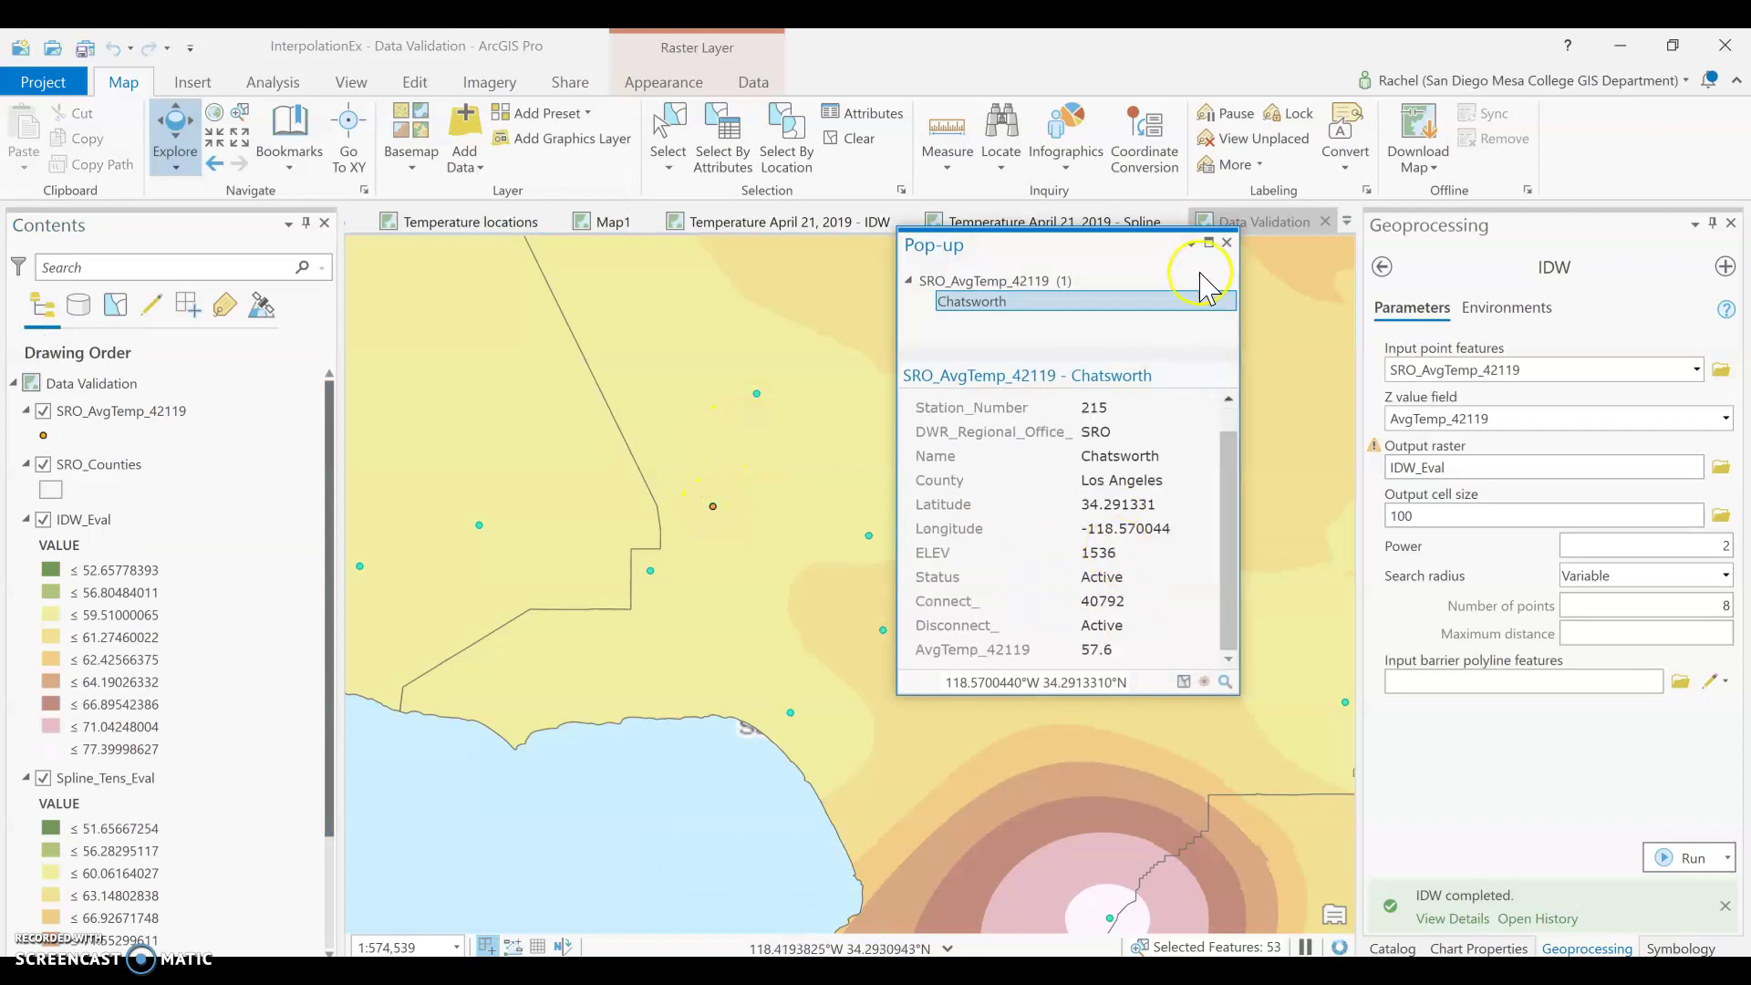
{"action": "left_click", "coordinate": [1227, 243]}
{"action": "scroll", "coordinate": [723, 501], "scroll_direction": "up", "scroll_amount": 5}
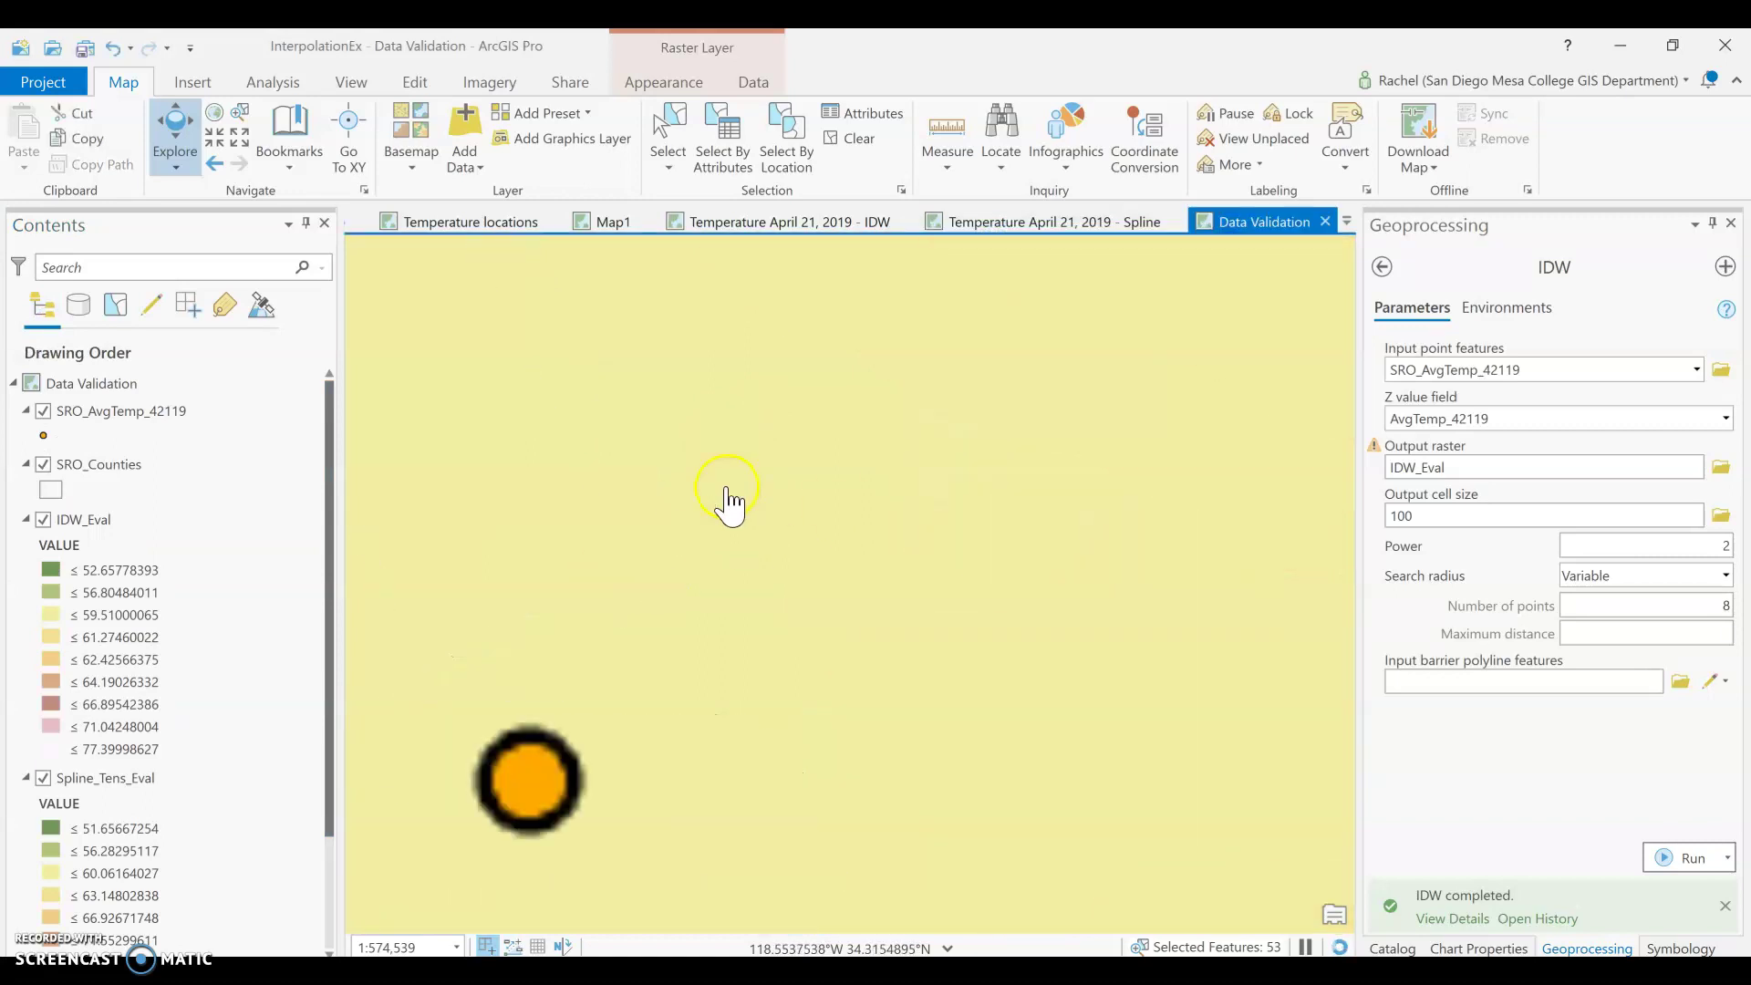
{"action": "left_click_drag", "start_coordinate": [556, 814], "coordinate": [841, 629]}
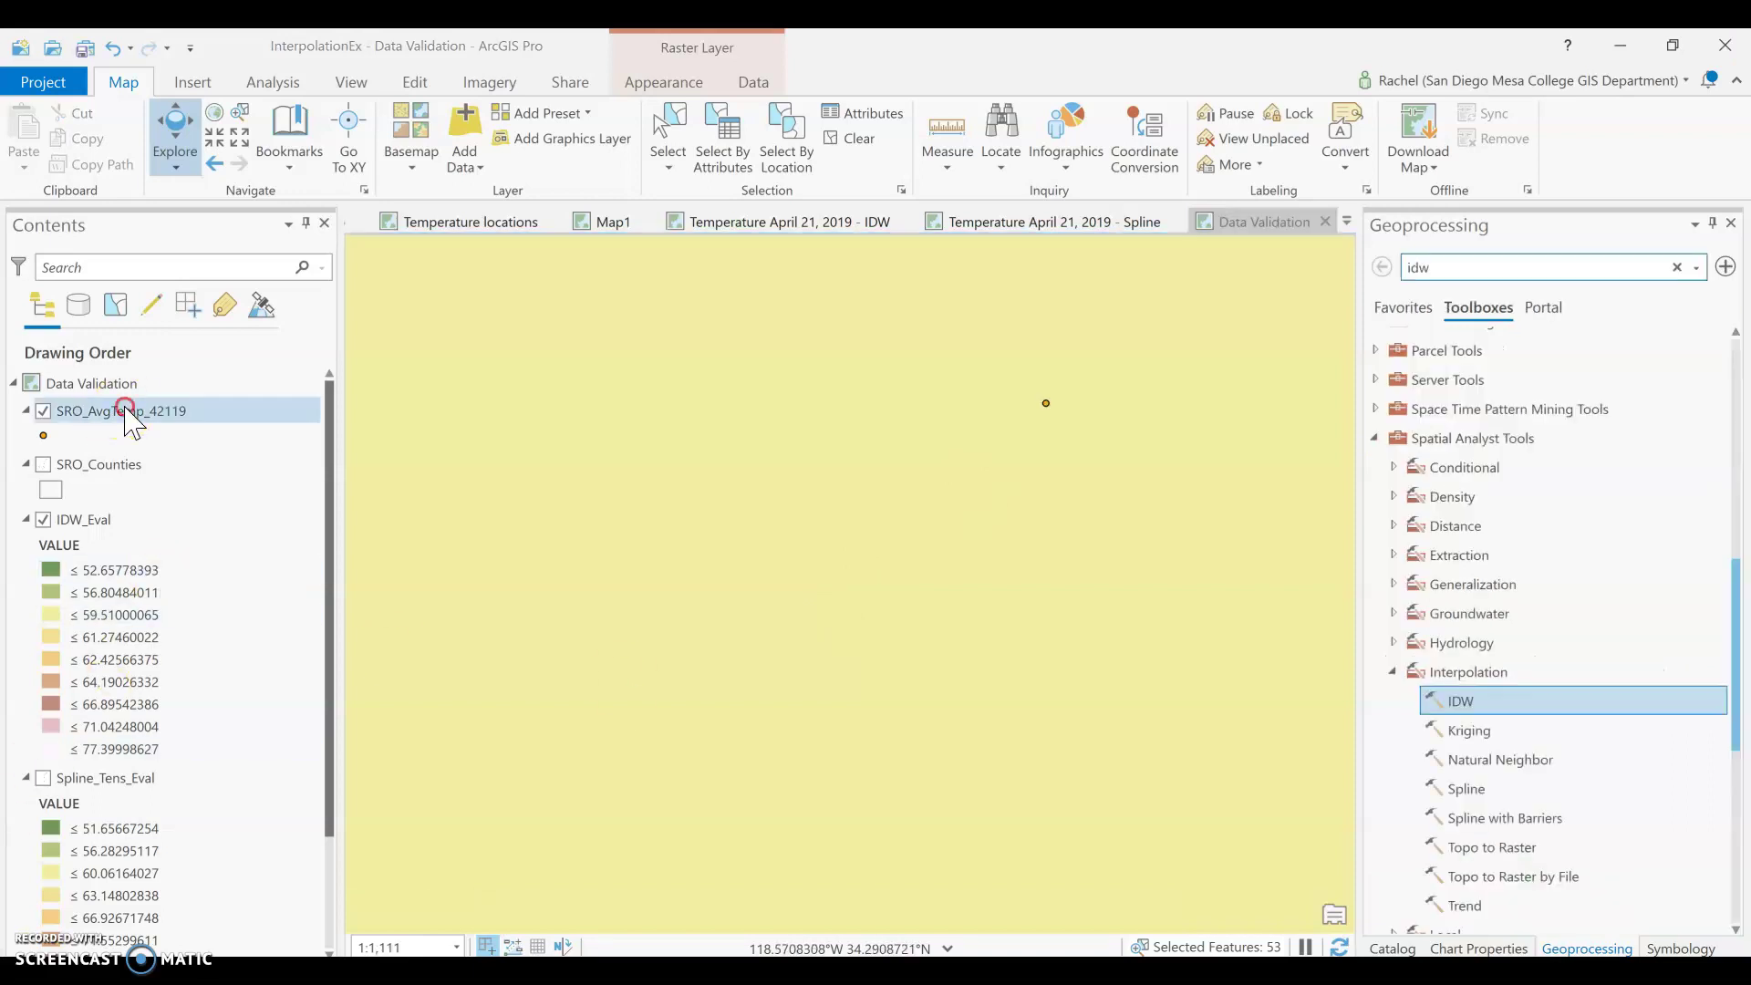
Step: Search the geoprocessing tools for "extract values to points" and open the Extract Values to Points tool
{"action": "right_click", "coordinate": [125, 410]}
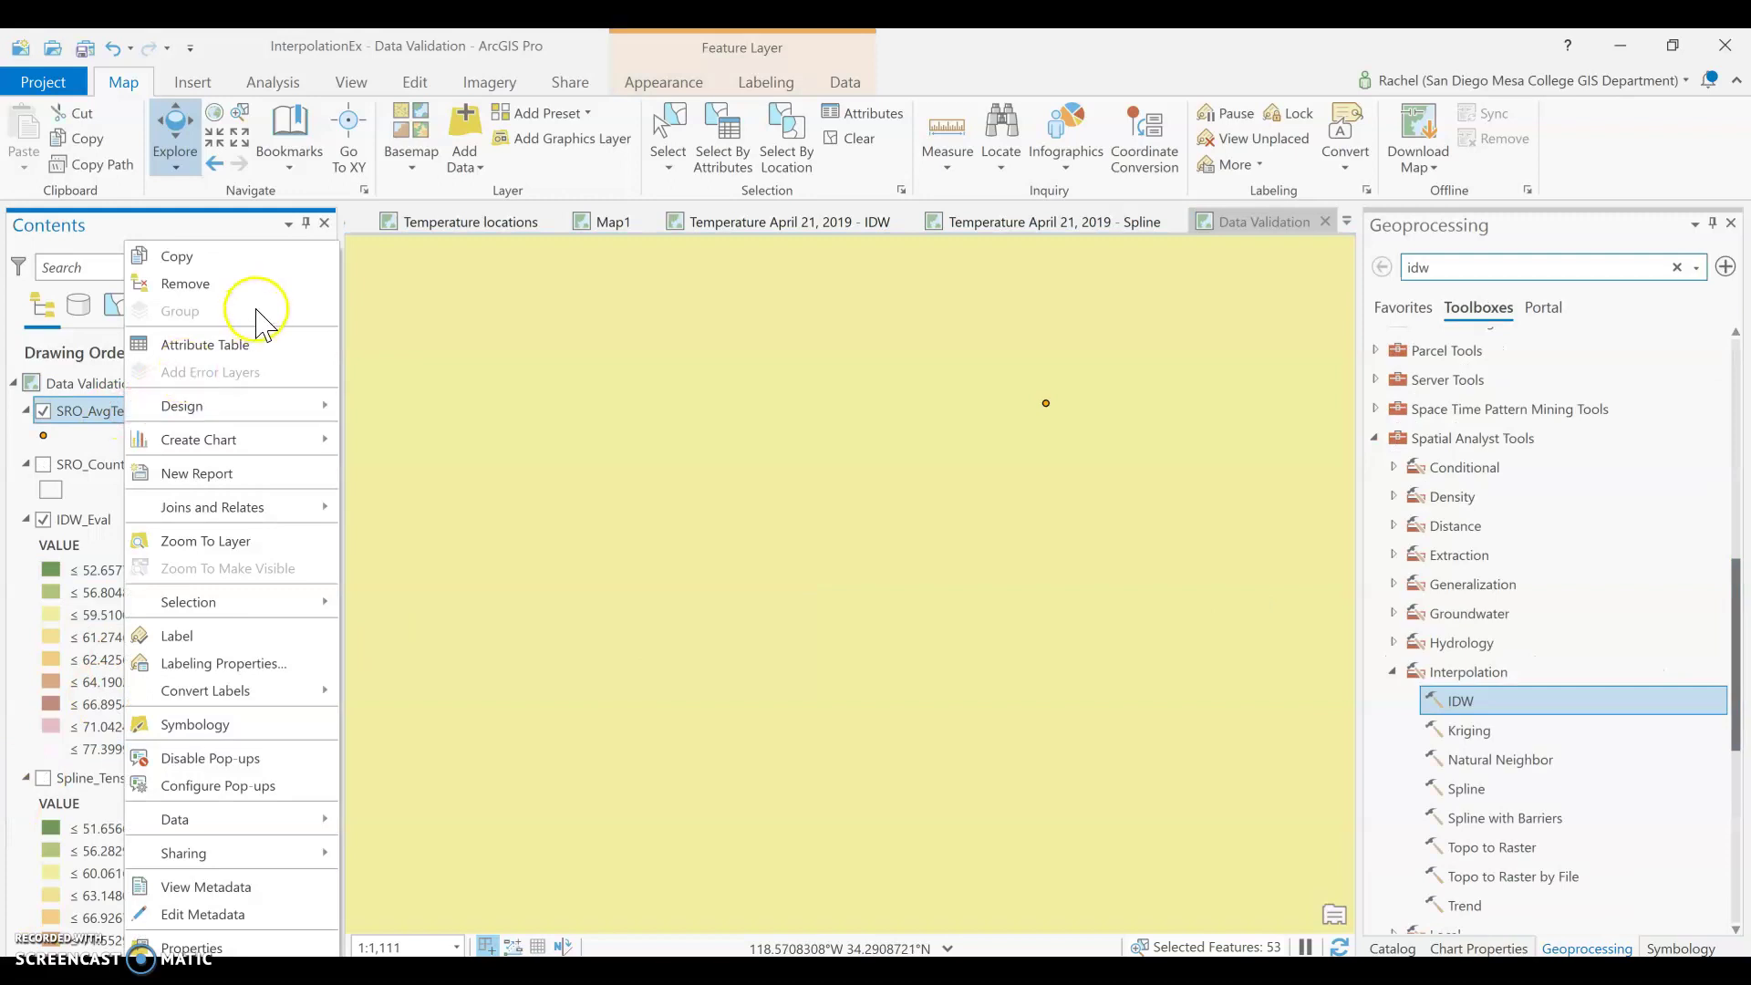
{"action": "left_click", "coordinate": [228, 541]}
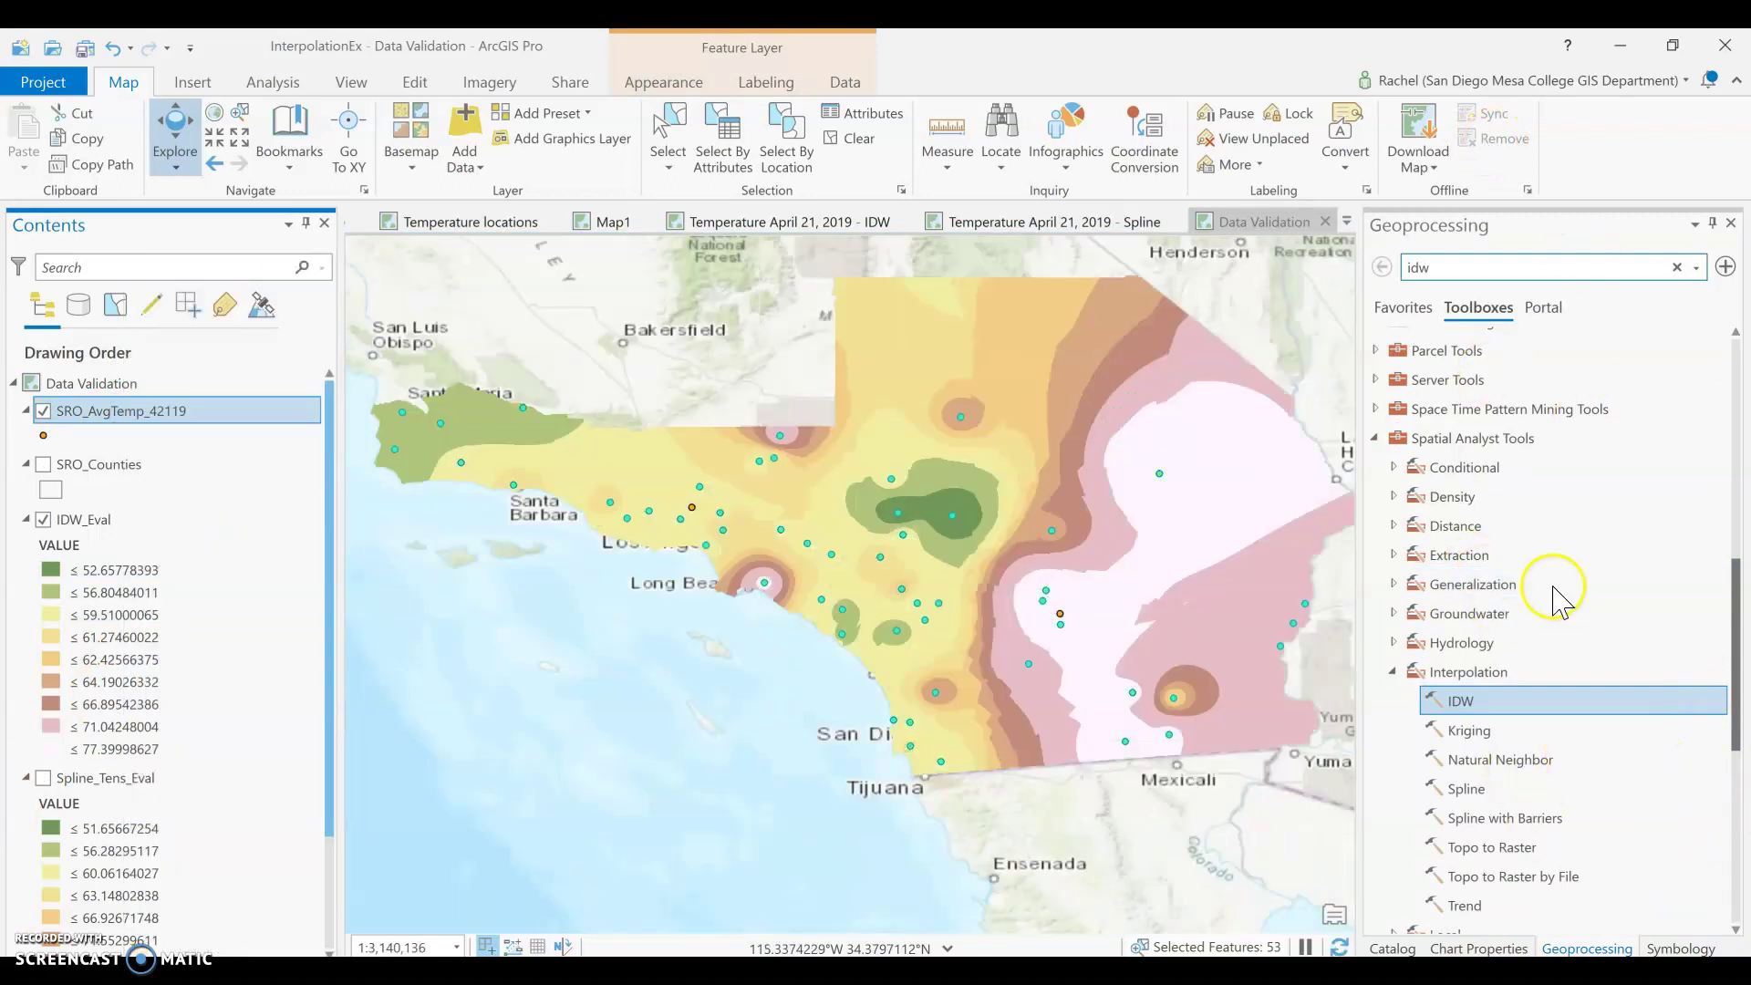
{"action": "left_click", "coordinate": [1382, 266]}
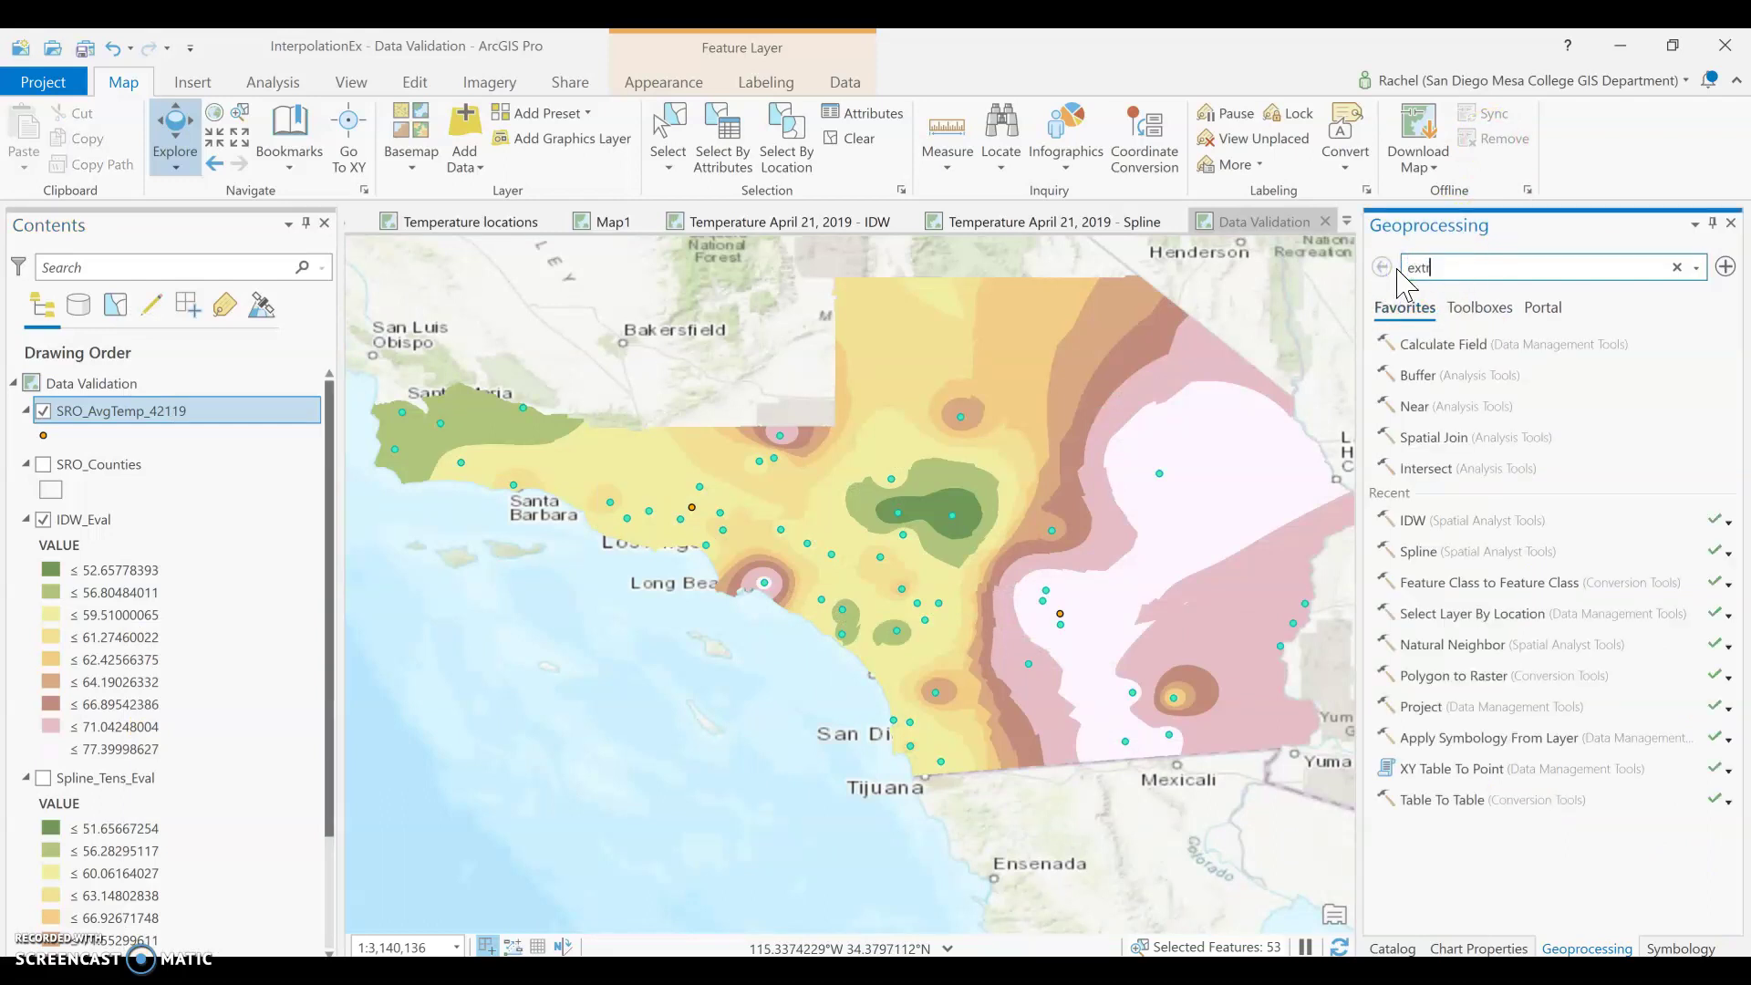
{"action": "type", "text": "extract values to points"}
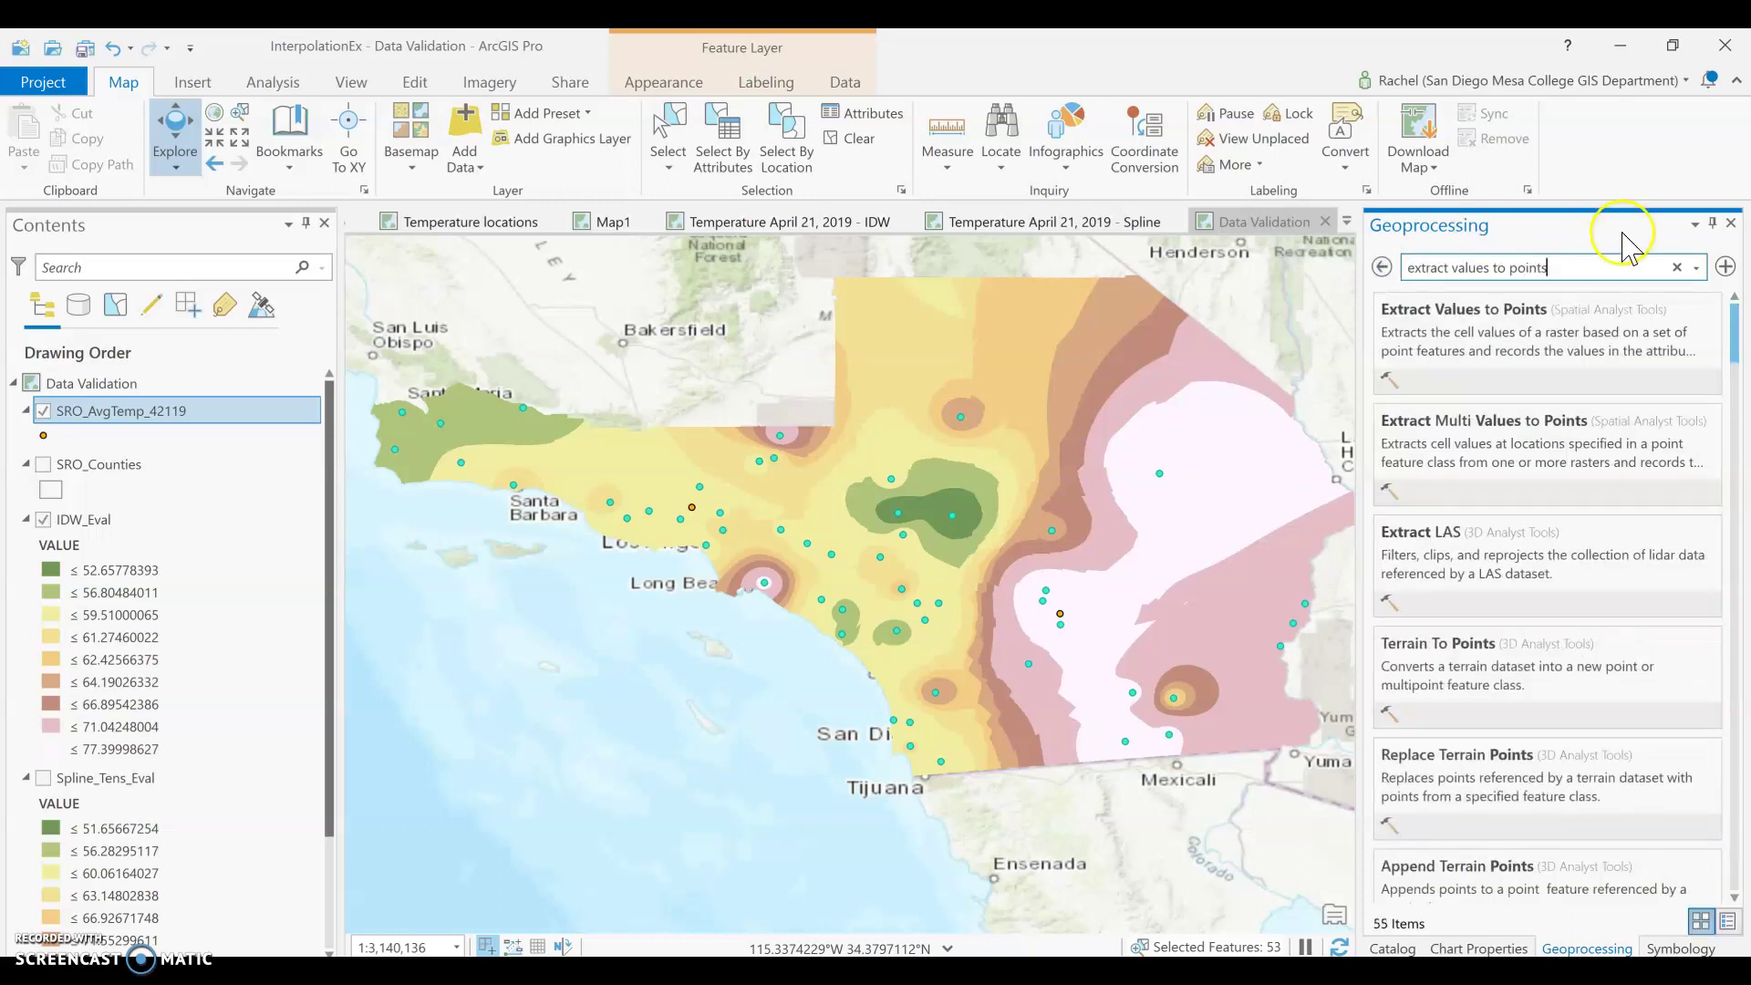
{"action": "left_click", "coordinate": [1532, 314]}
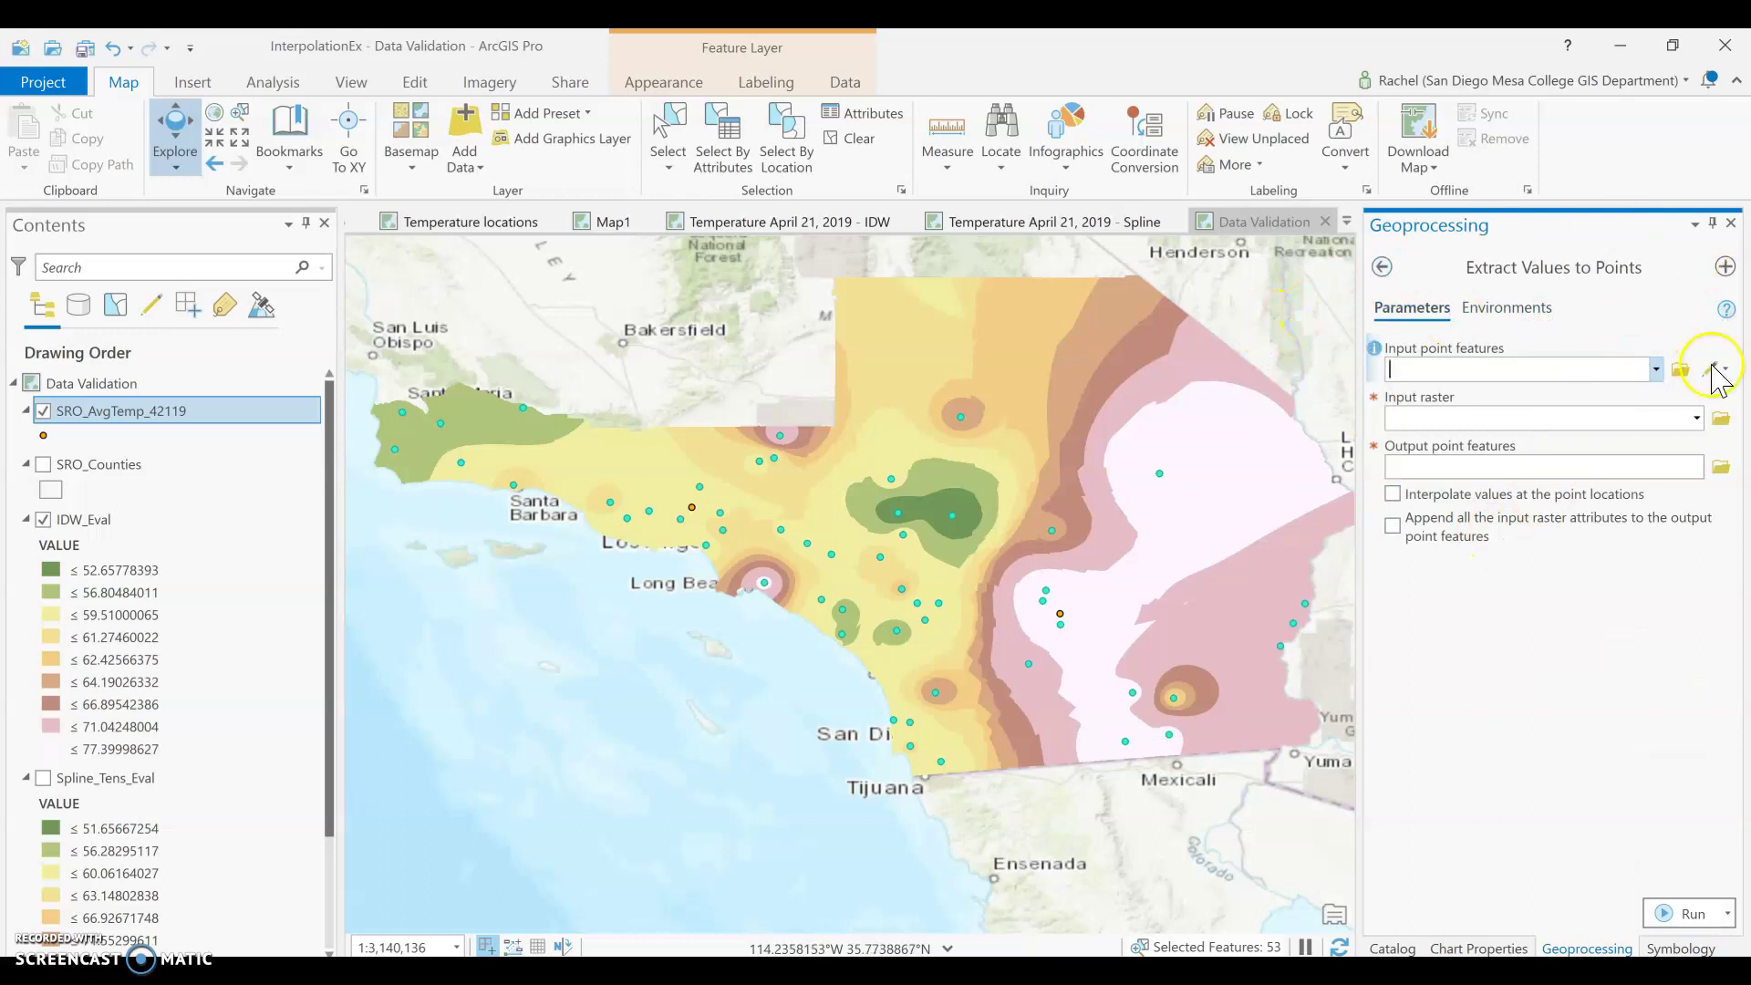
{"action": "mouse_move", "coordinate": [1732, 321]}
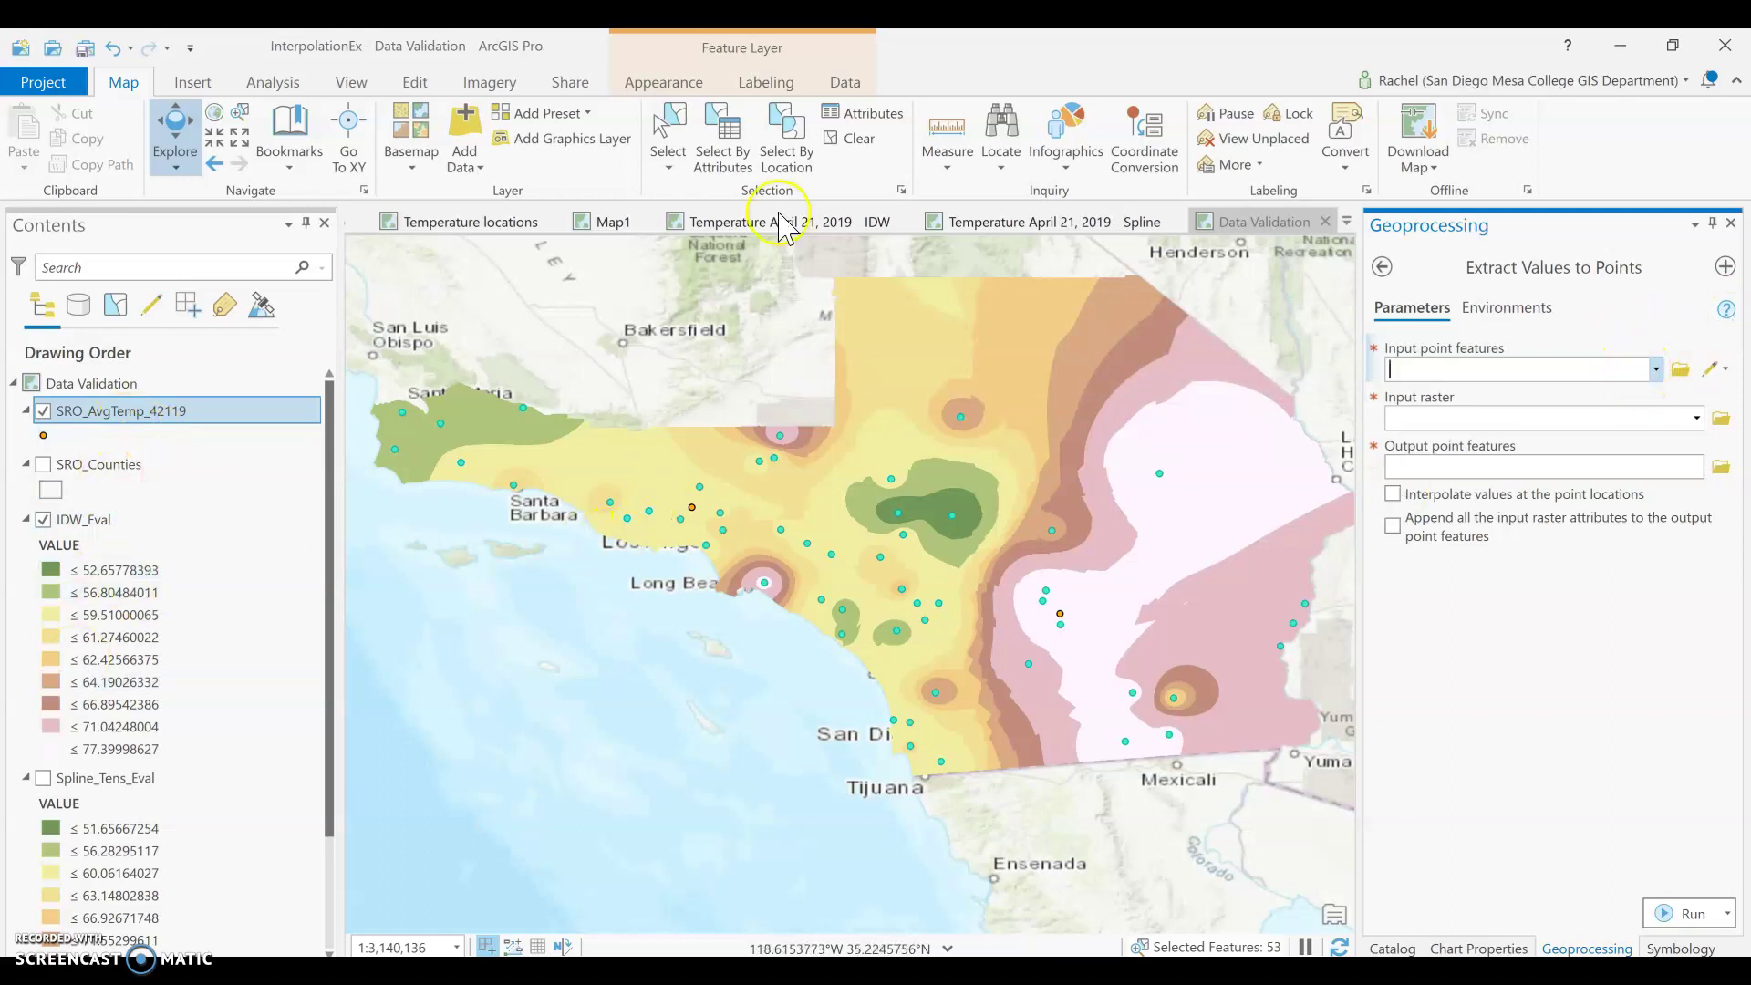
{"action": "left_click", "coordinate": [672, 170]}
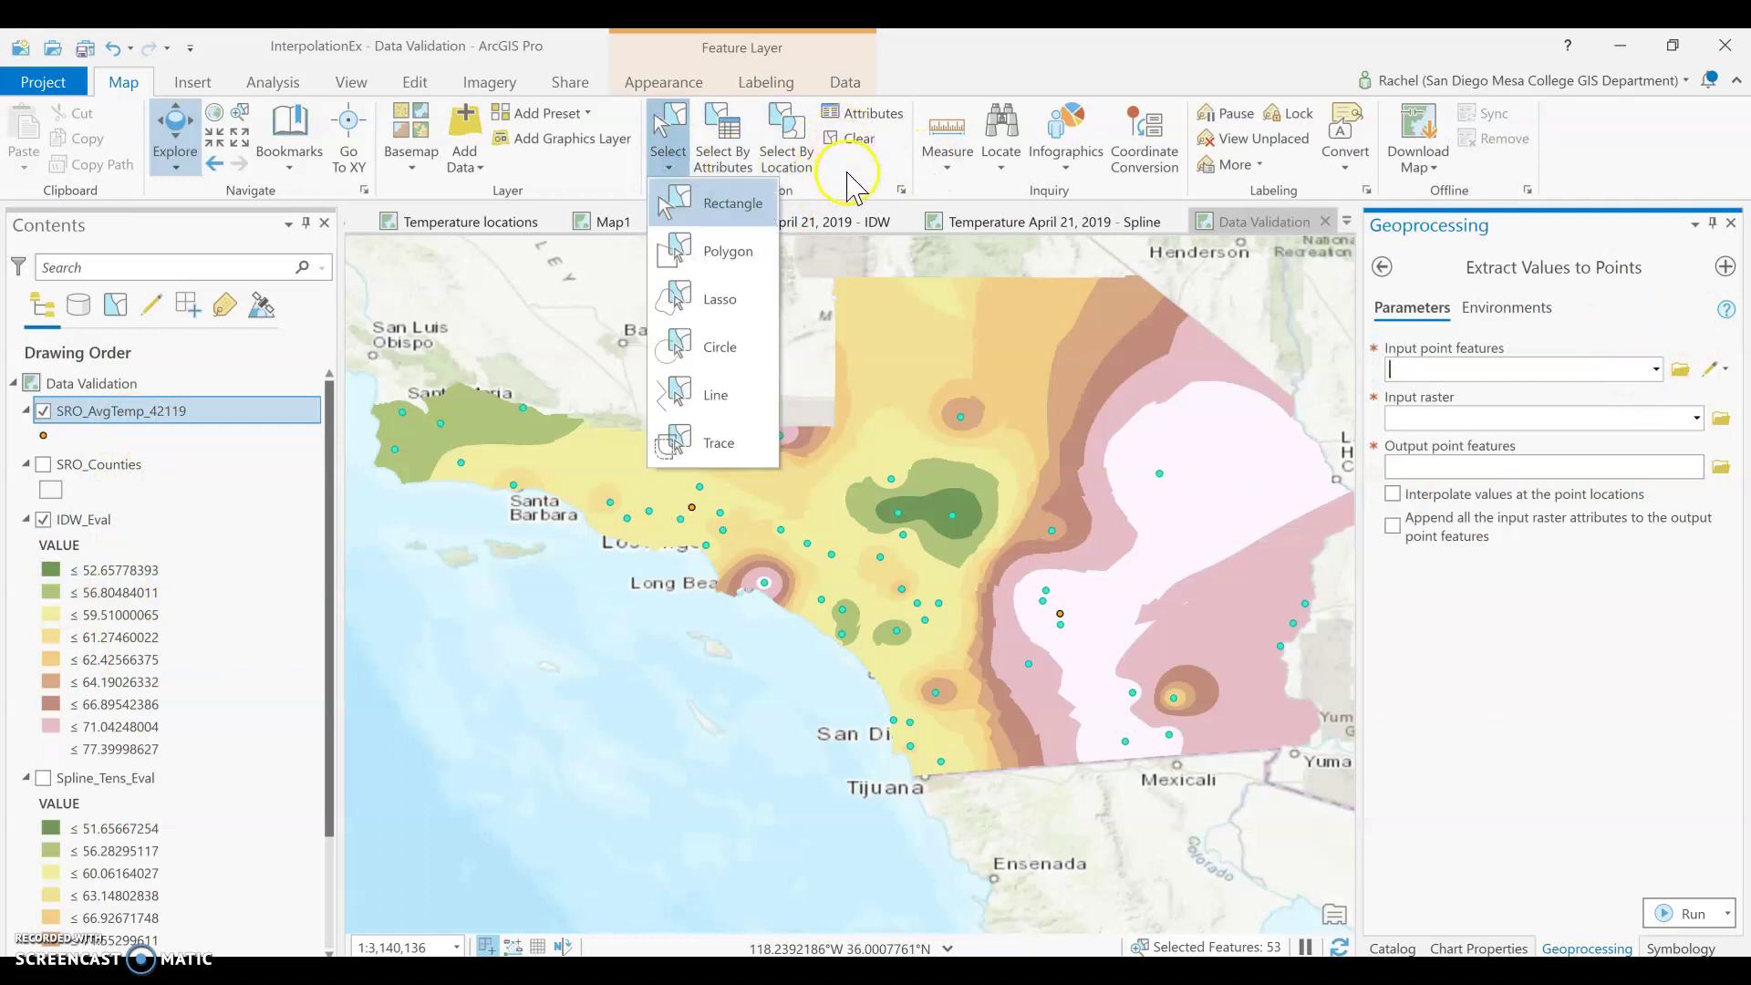
{"action": "left_click", "coordinate": [721, 144]}
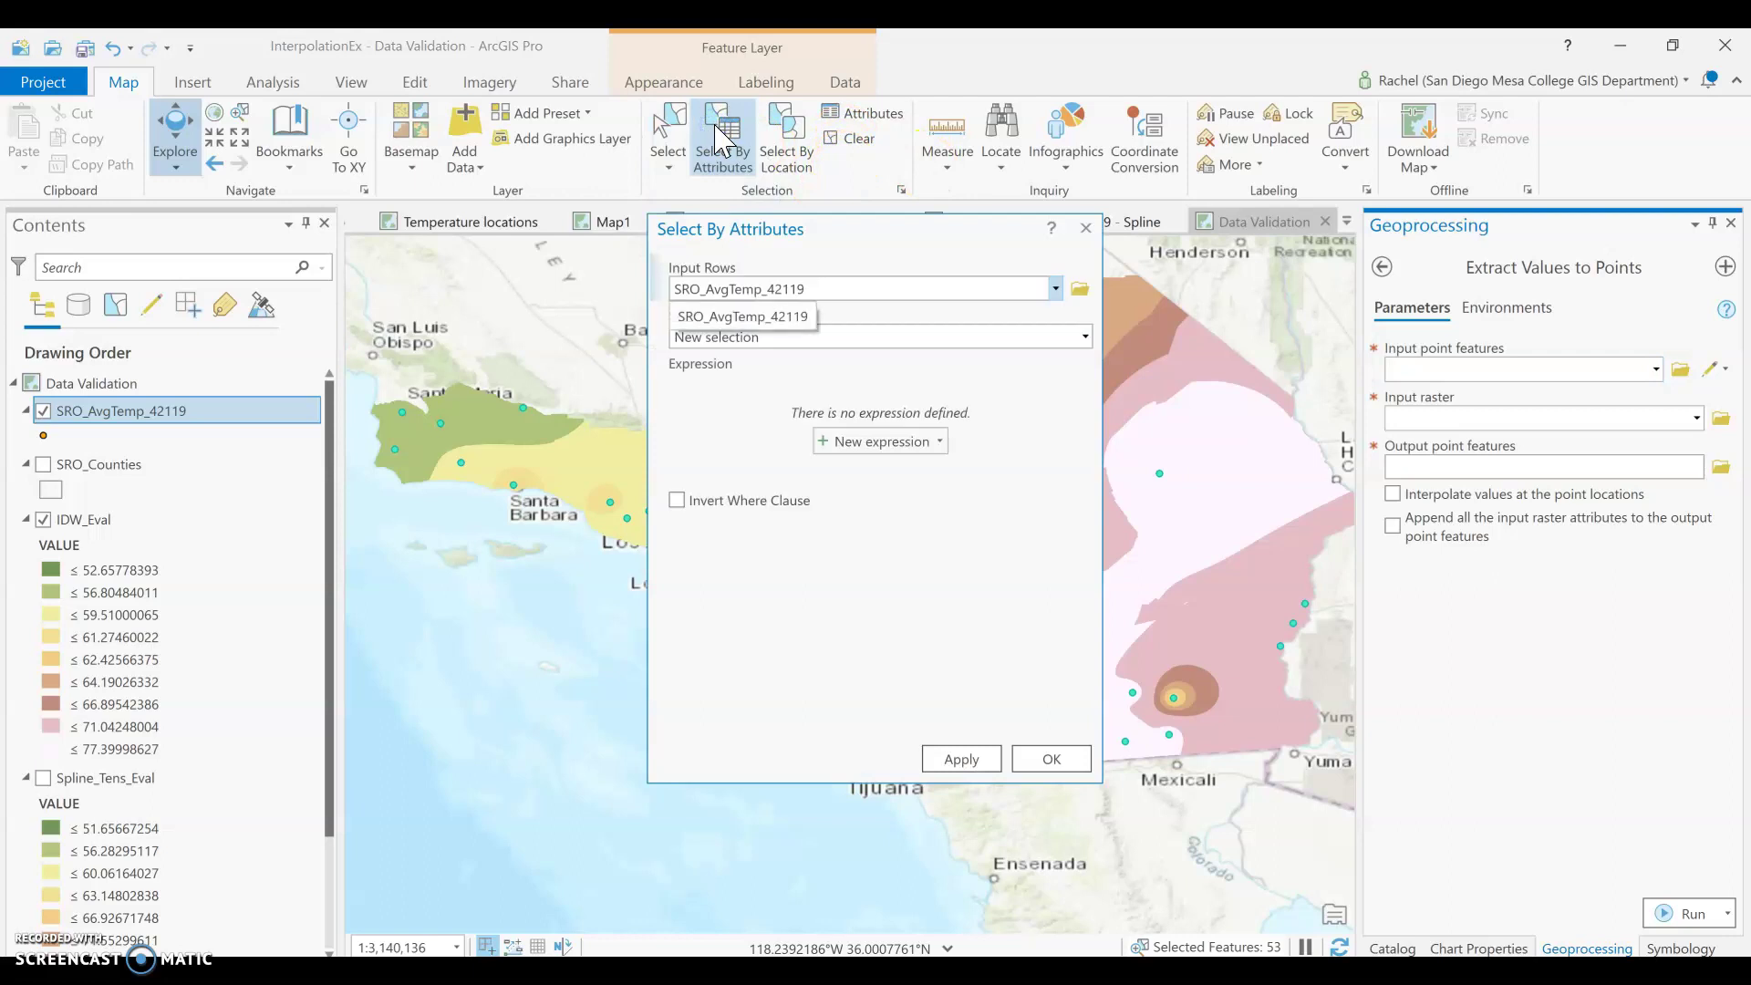
{"action": "left_click", "coordinate": [1085, 228]}
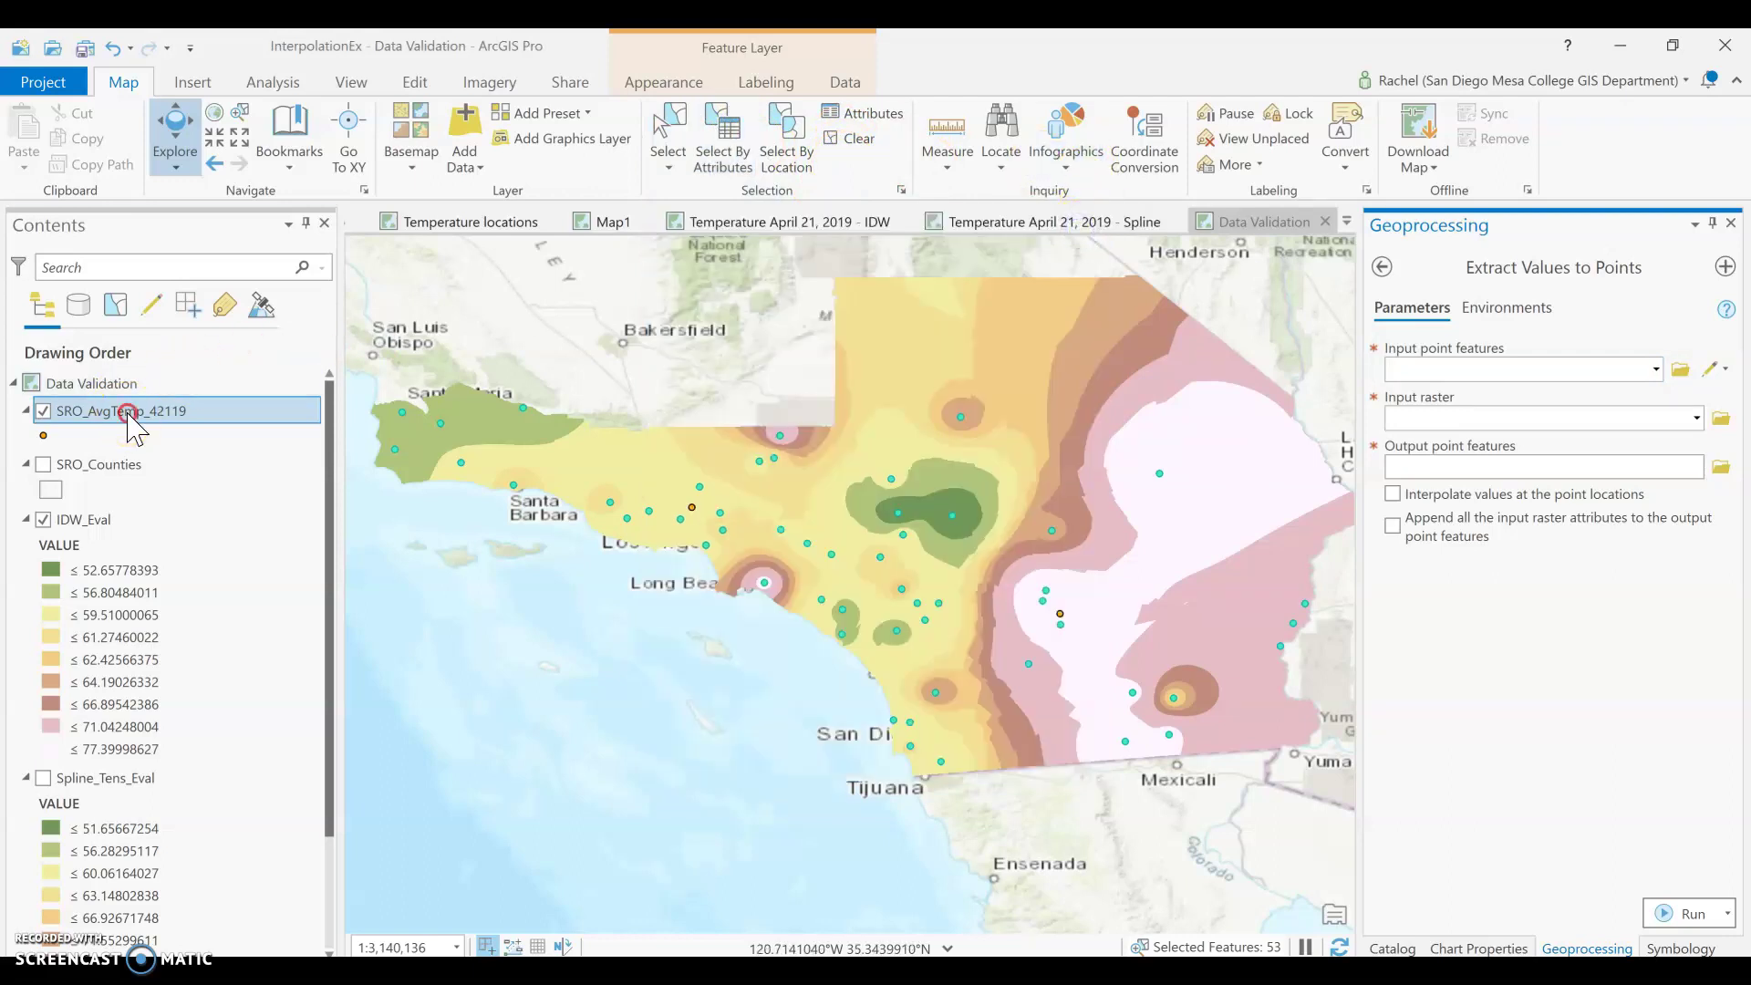
Step: Open the SRO_AvgTemp_42119 attribute table and switch the selection so that only the two withheld stations are selected
{"action": "right_click", "coordinate": [133, 424]}
{"action": "left_click", "coordinate": [208, 344]}
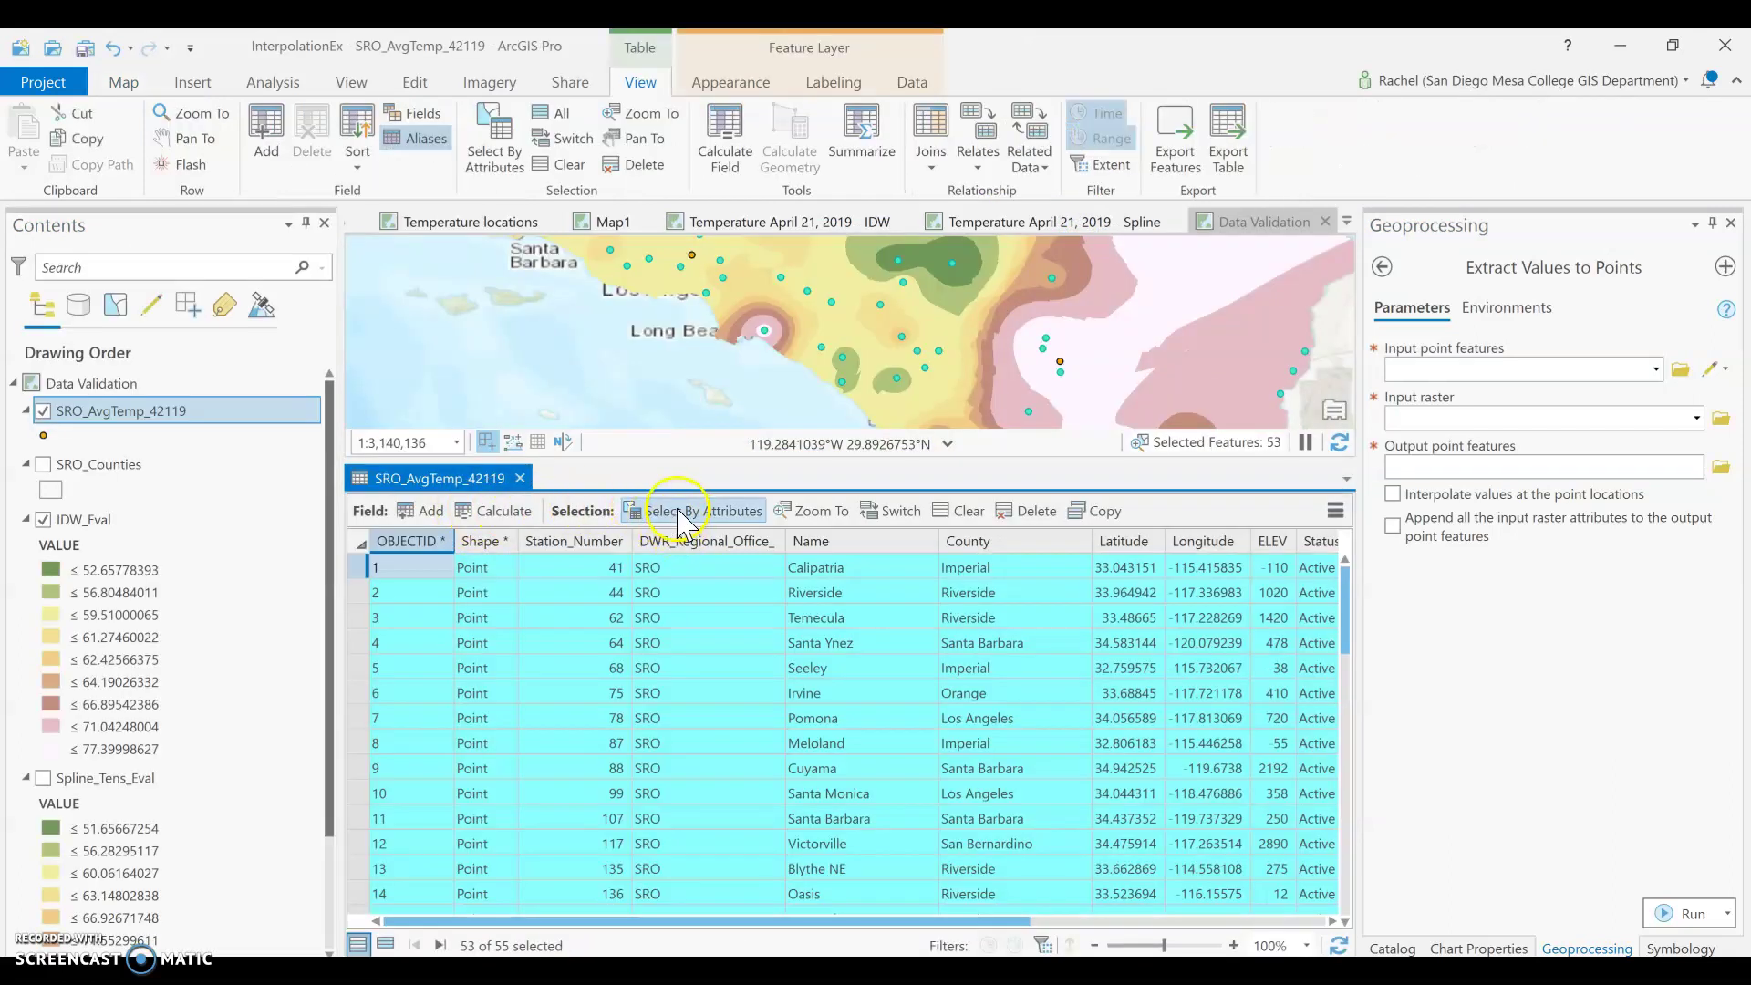
{"action": "left_click", "coordinate": [910, 512]}
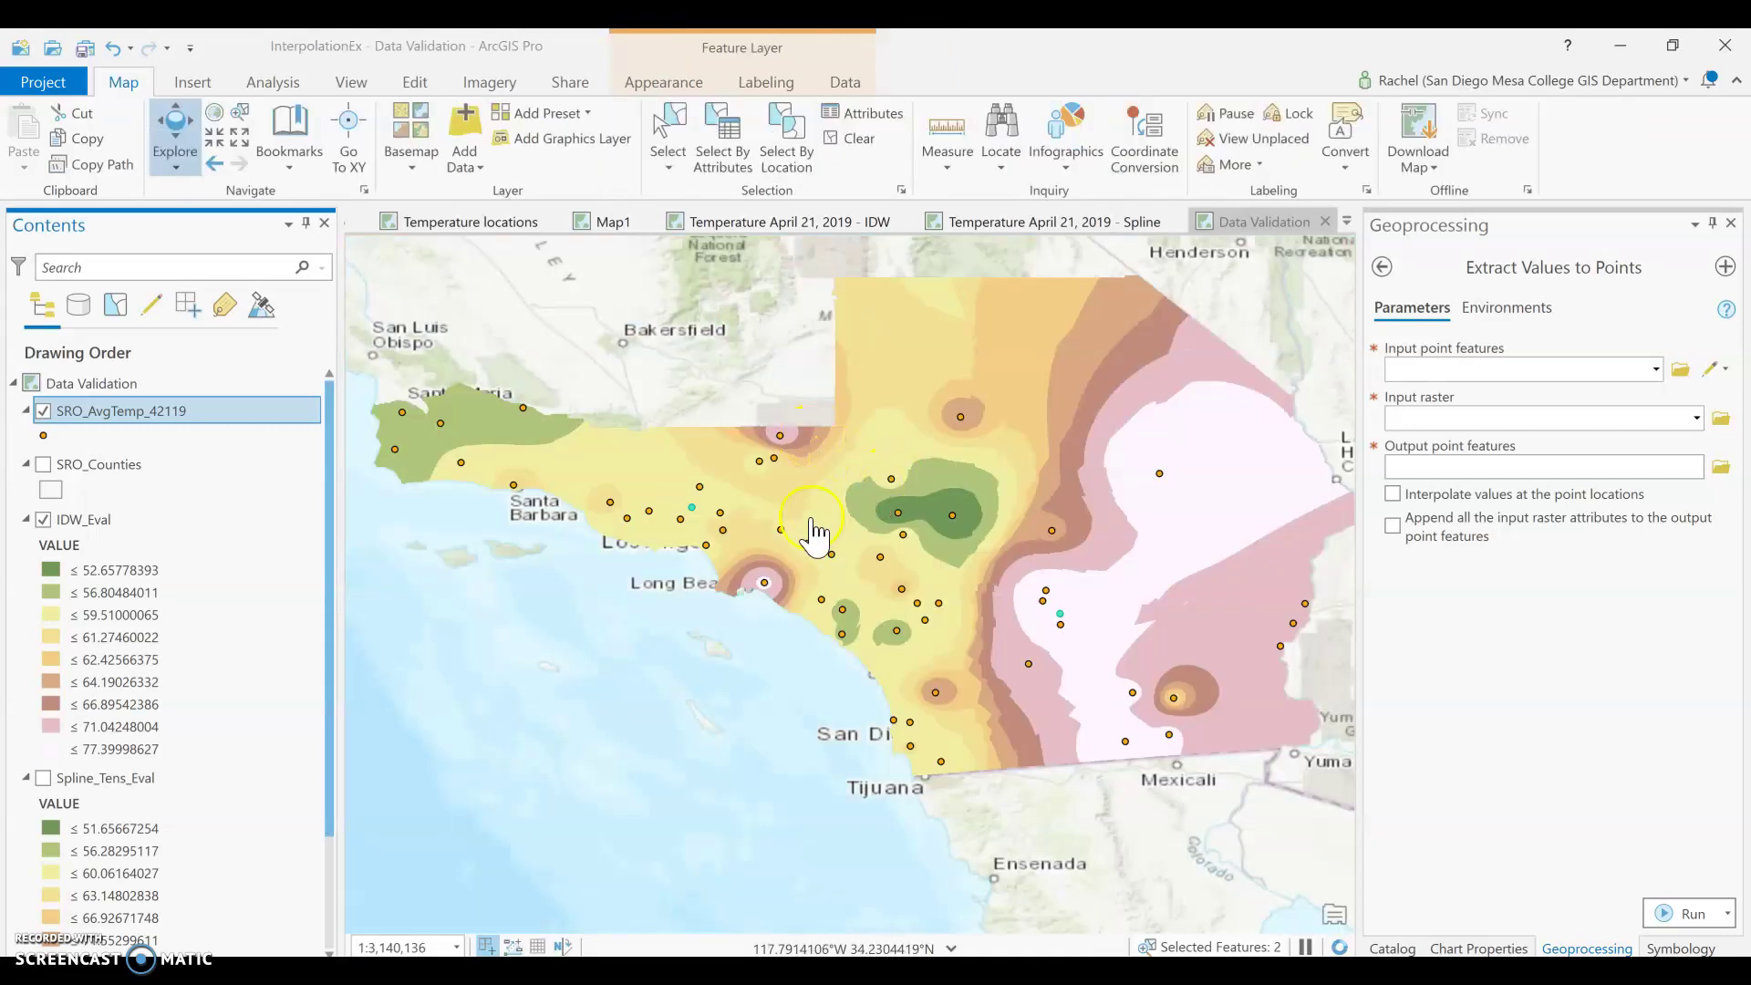
Step: Extract the IDW_Eval raster values at the selected SRO_AvgTemp_42119 points into an output feature class named IDW_EvalPoints
{"action": "left_click", "coordinate": [1654, 370]}
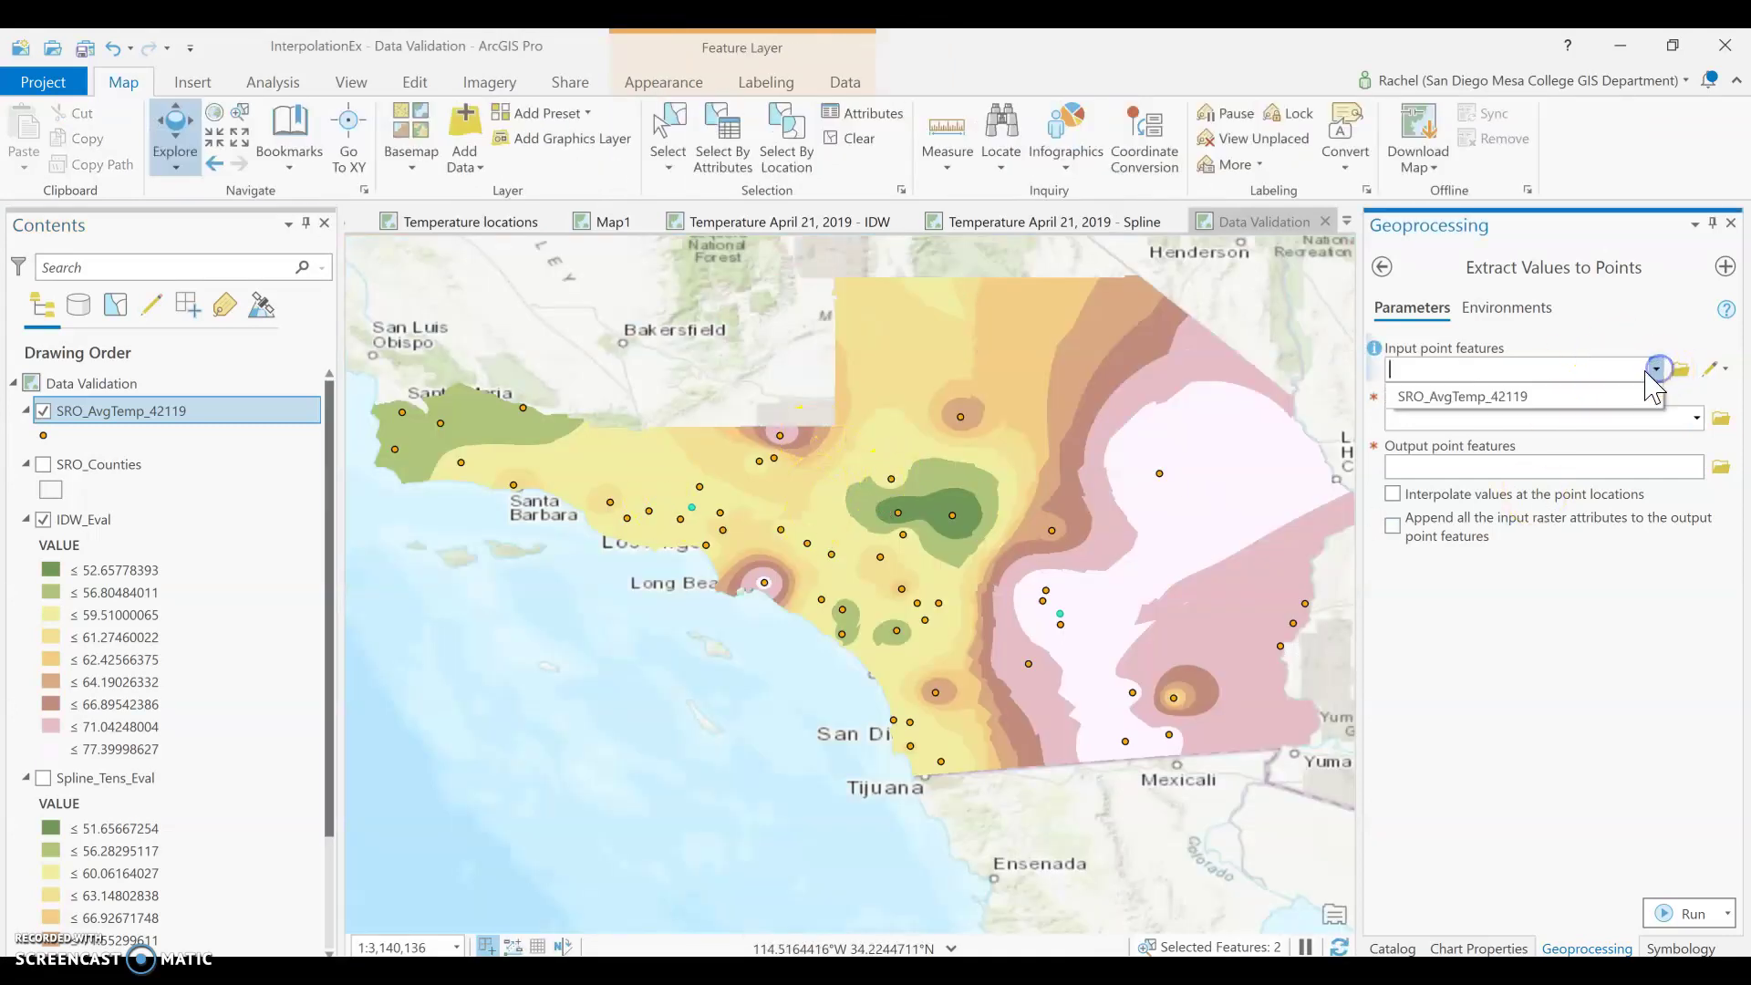
{"action": "left_click", "coordinate": [1642, 388]}
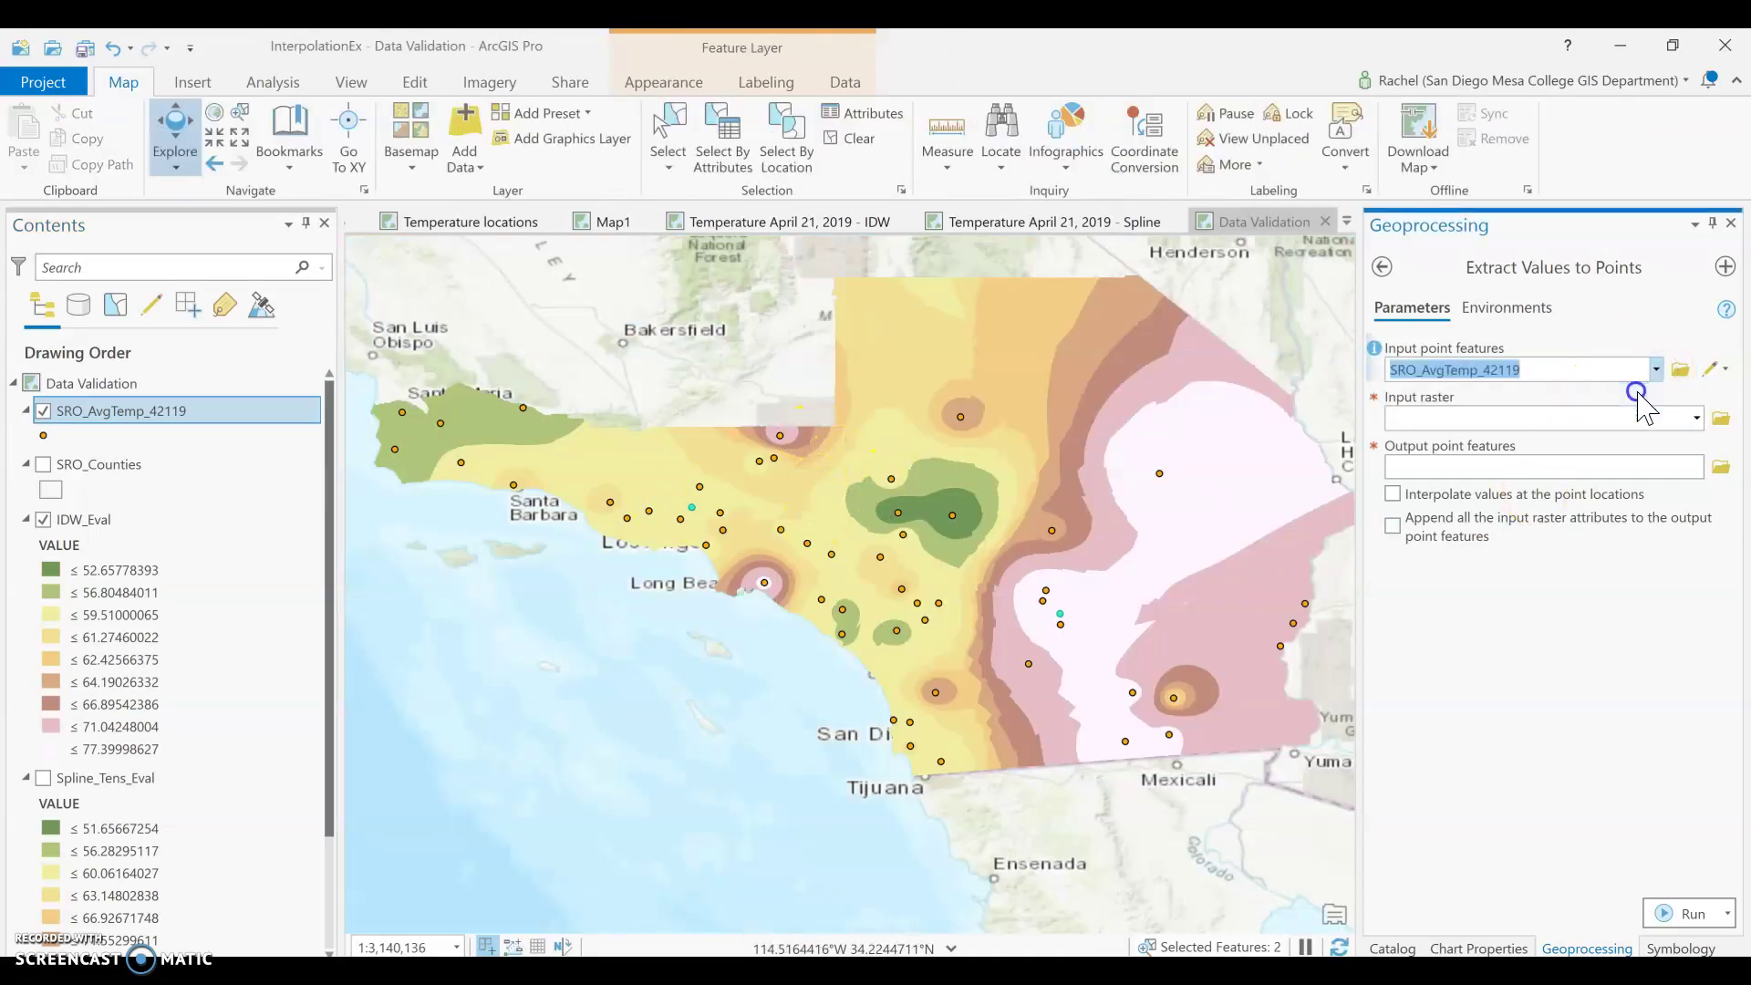
{"action": "left_click", "coordinate": [1696, 418]}
{"action": "left_click", "coordinate": [1550, 446]}
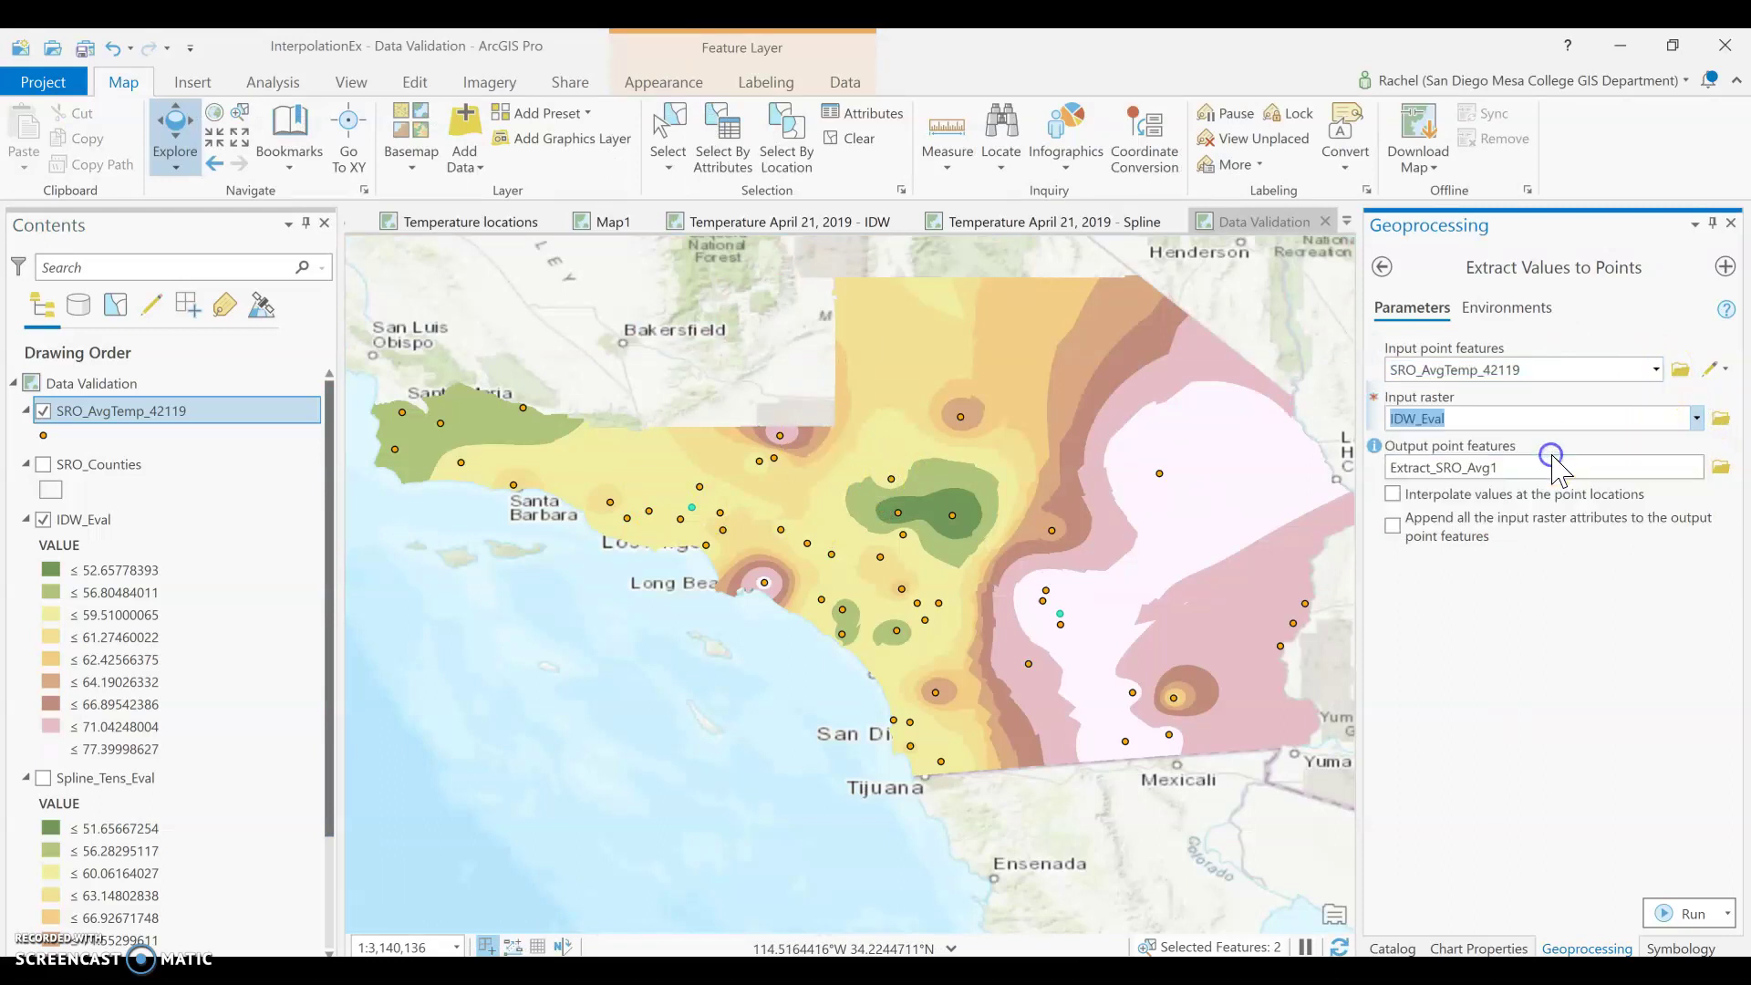
{"action": "left_click", "coordinate": [1570, 467]}
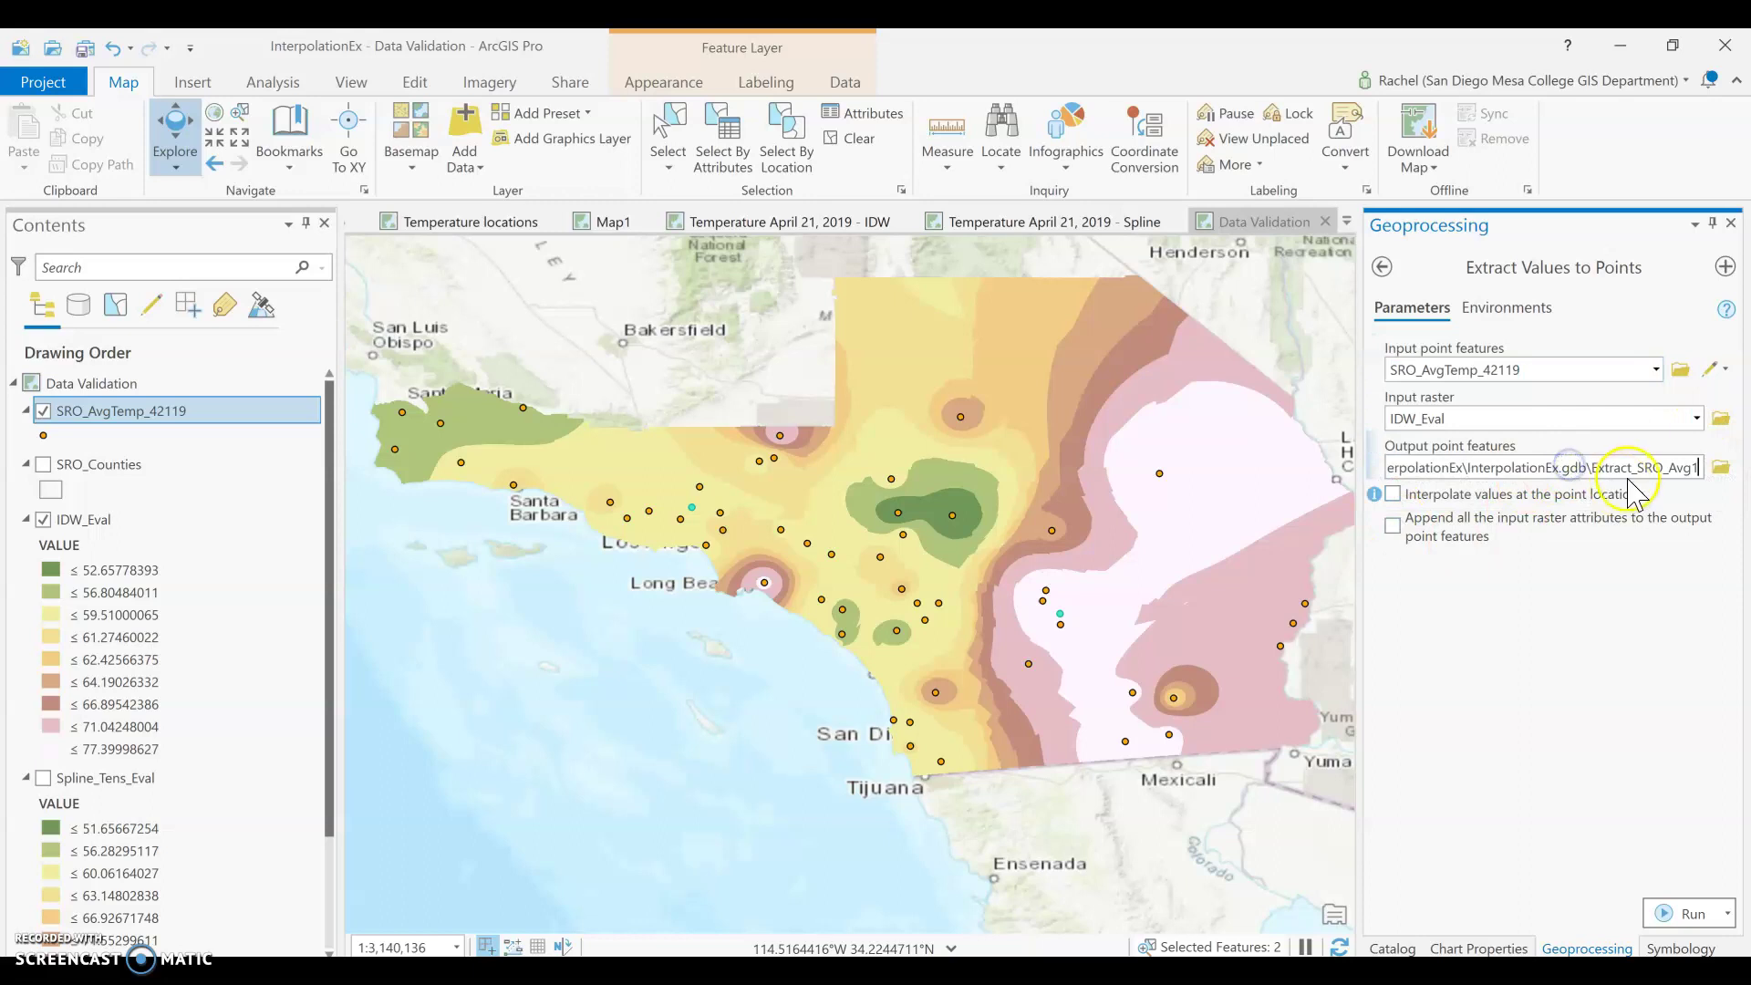
{"action": "double_click", "coordinate": [1601, 467]}
{"action": "type", "text": "ID"}
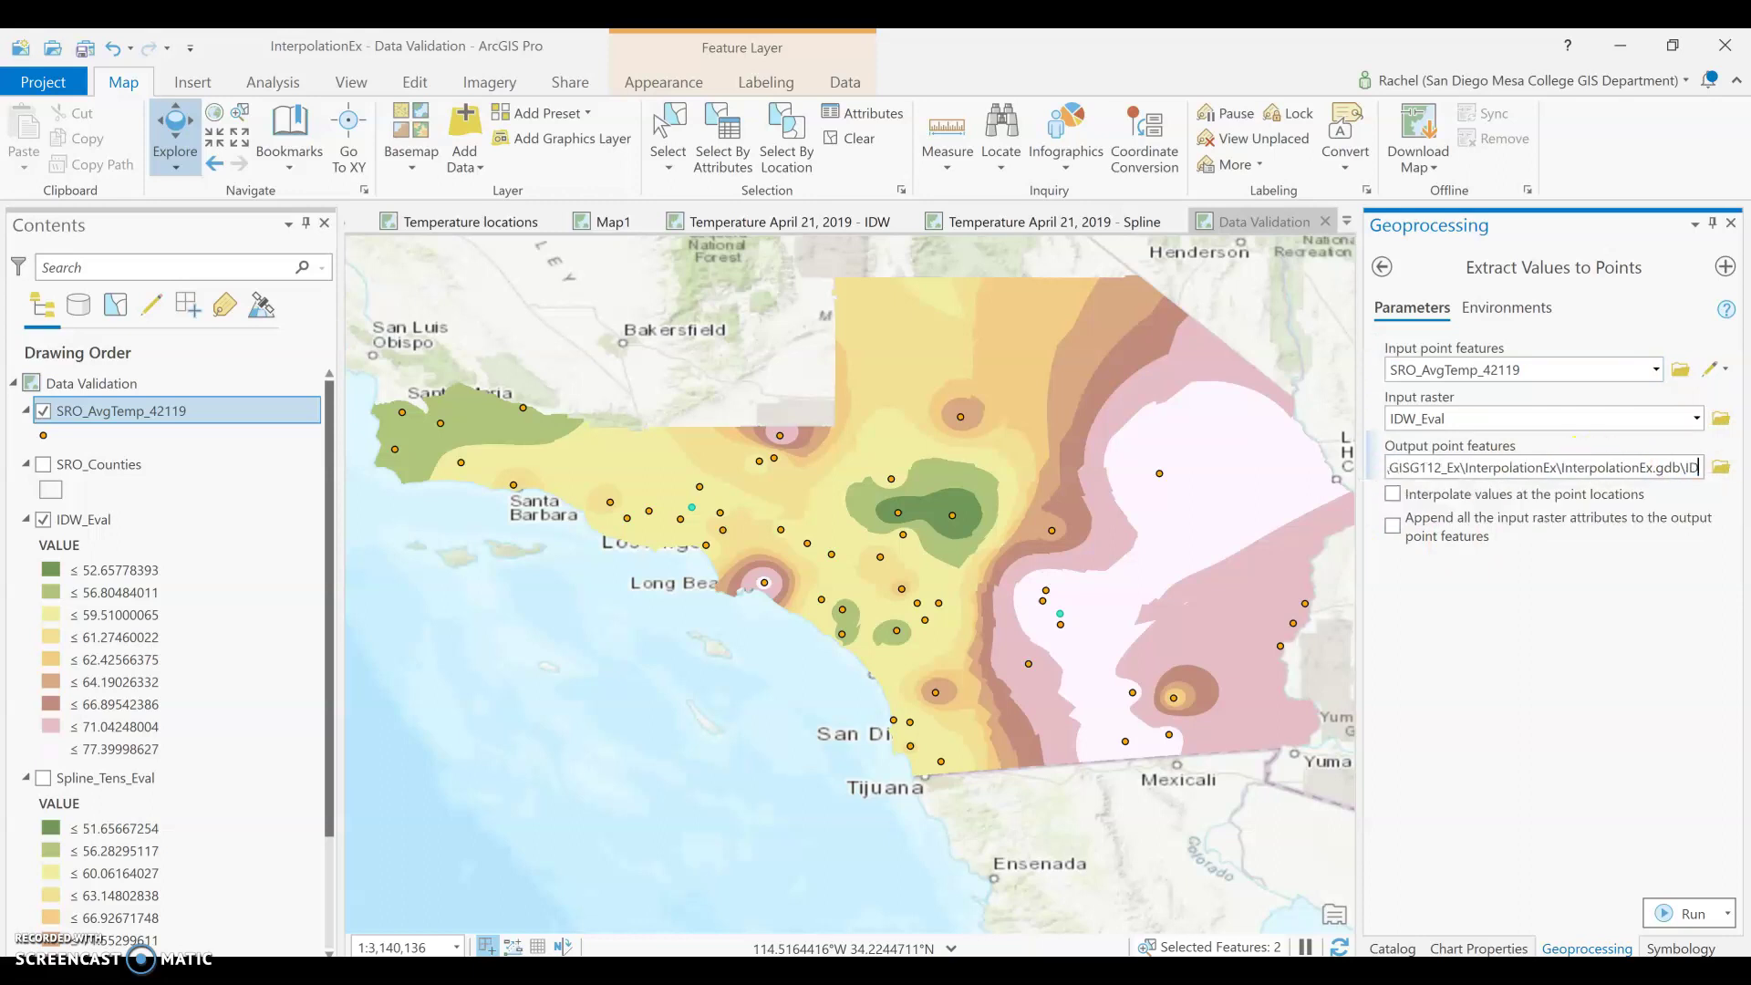
{"action": "type", "text": "W_EvalPoints"}
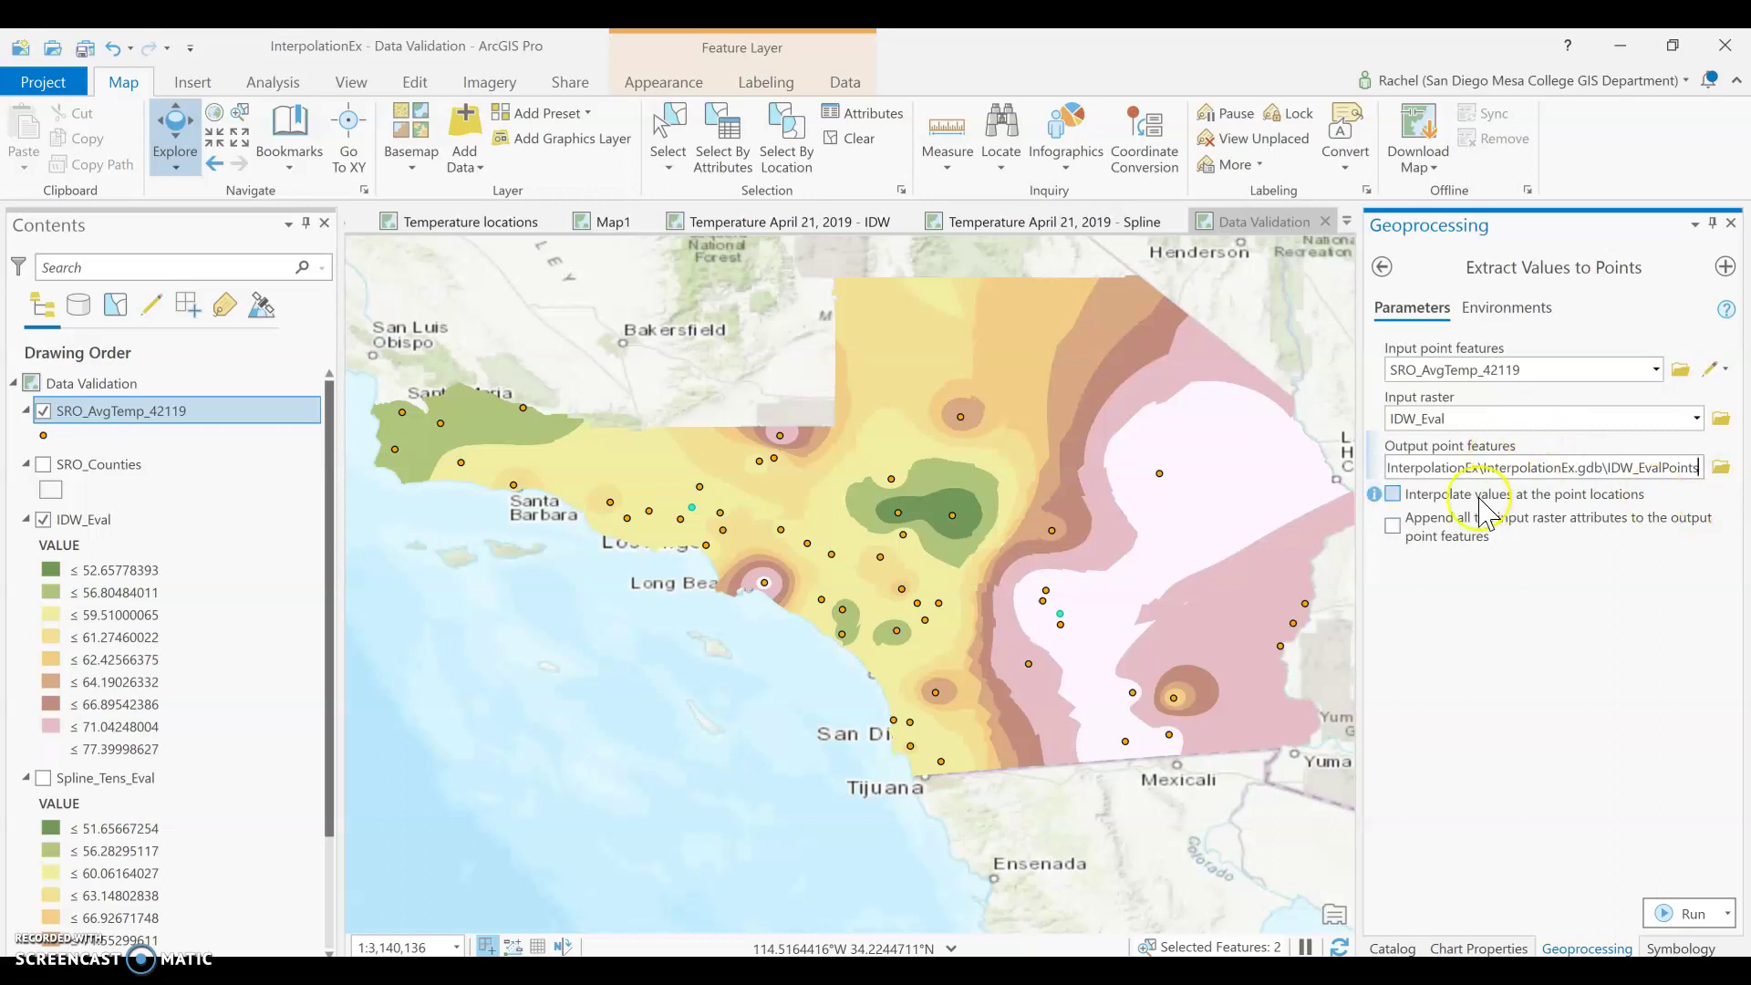
{"action": "left_click", "coordinate": [1685, 914]}
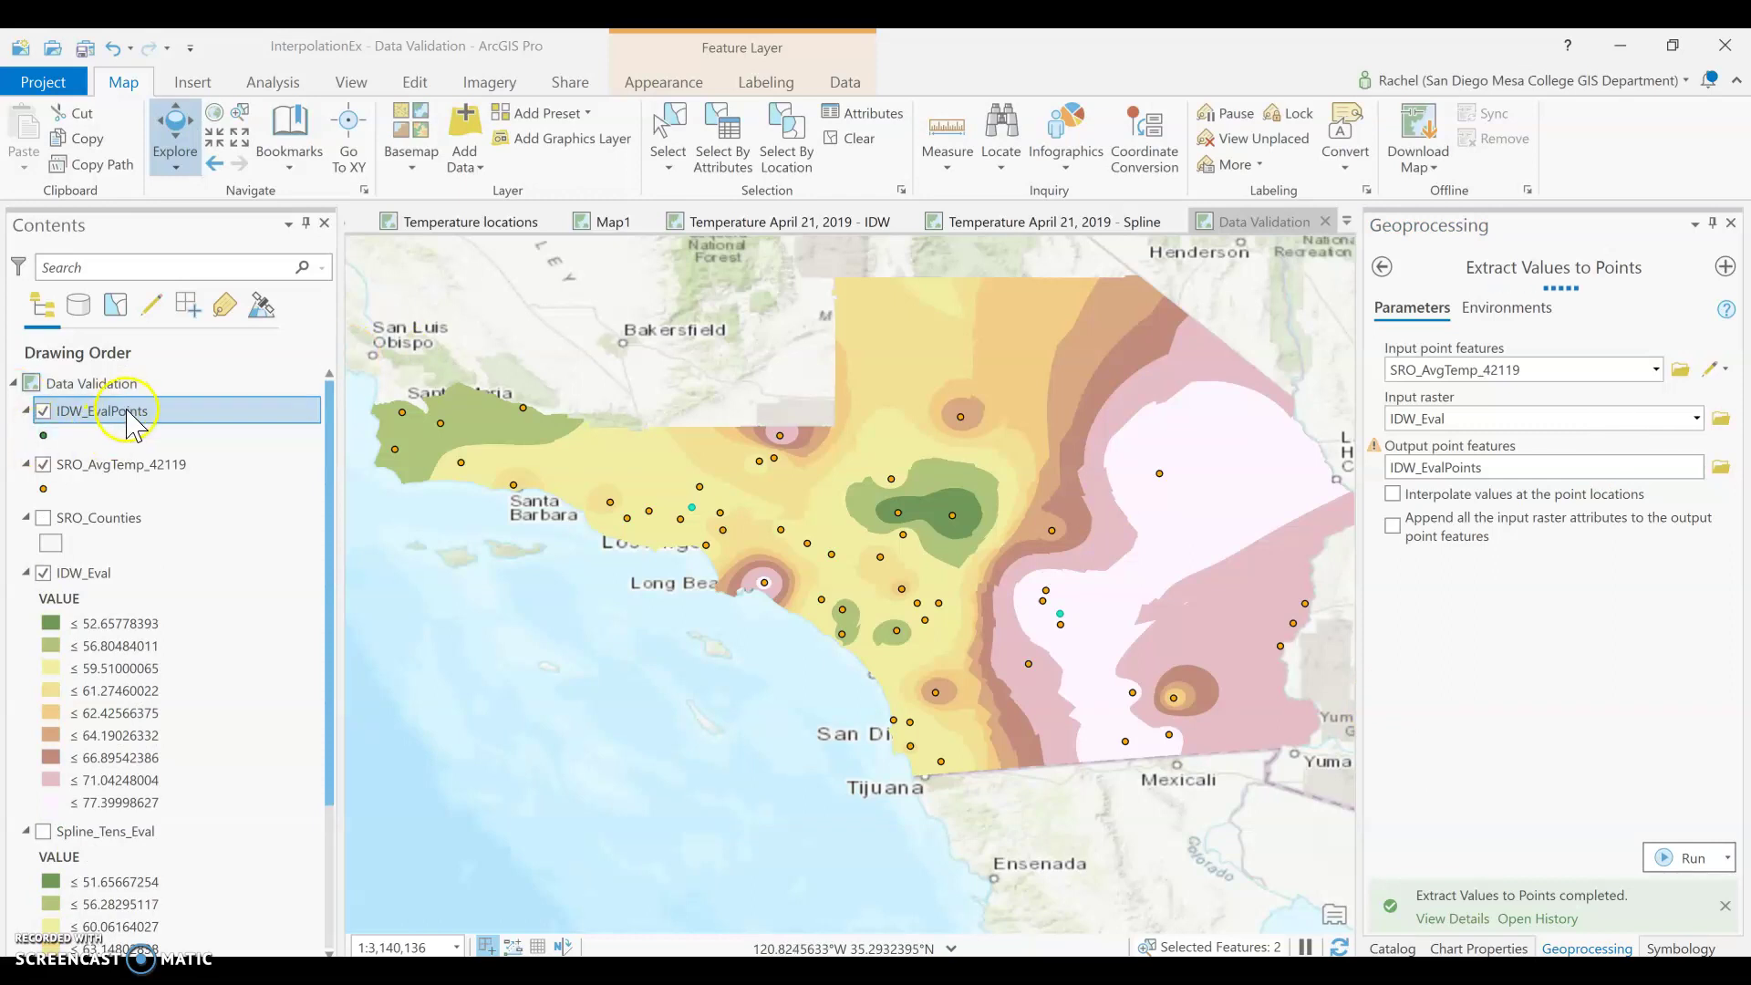
Step: Open the IDW_EvalPoints attribute table and compare AvgTemp_42119 with RASTERVALU for both withheld stations
{"action": "right_click", "coordinate": [118, 411]}
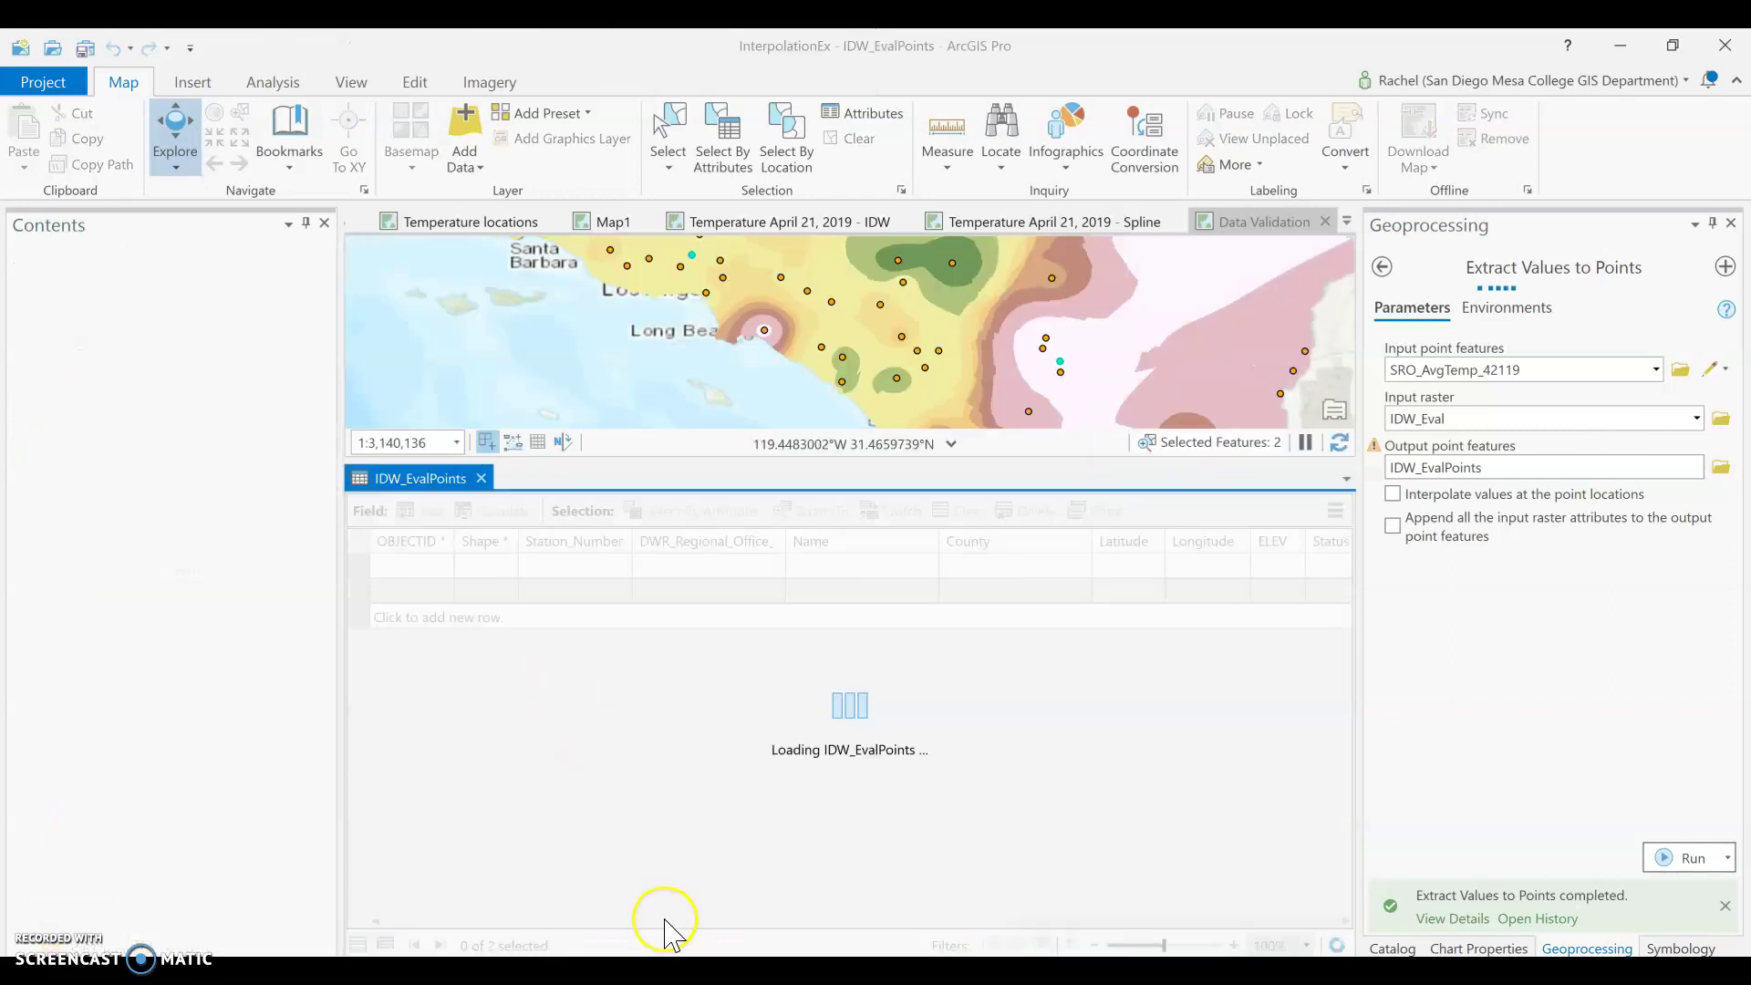
{"action": "left_click_drag", "start_coordinate": [587, 922], "coordinate": [1049, 944]}
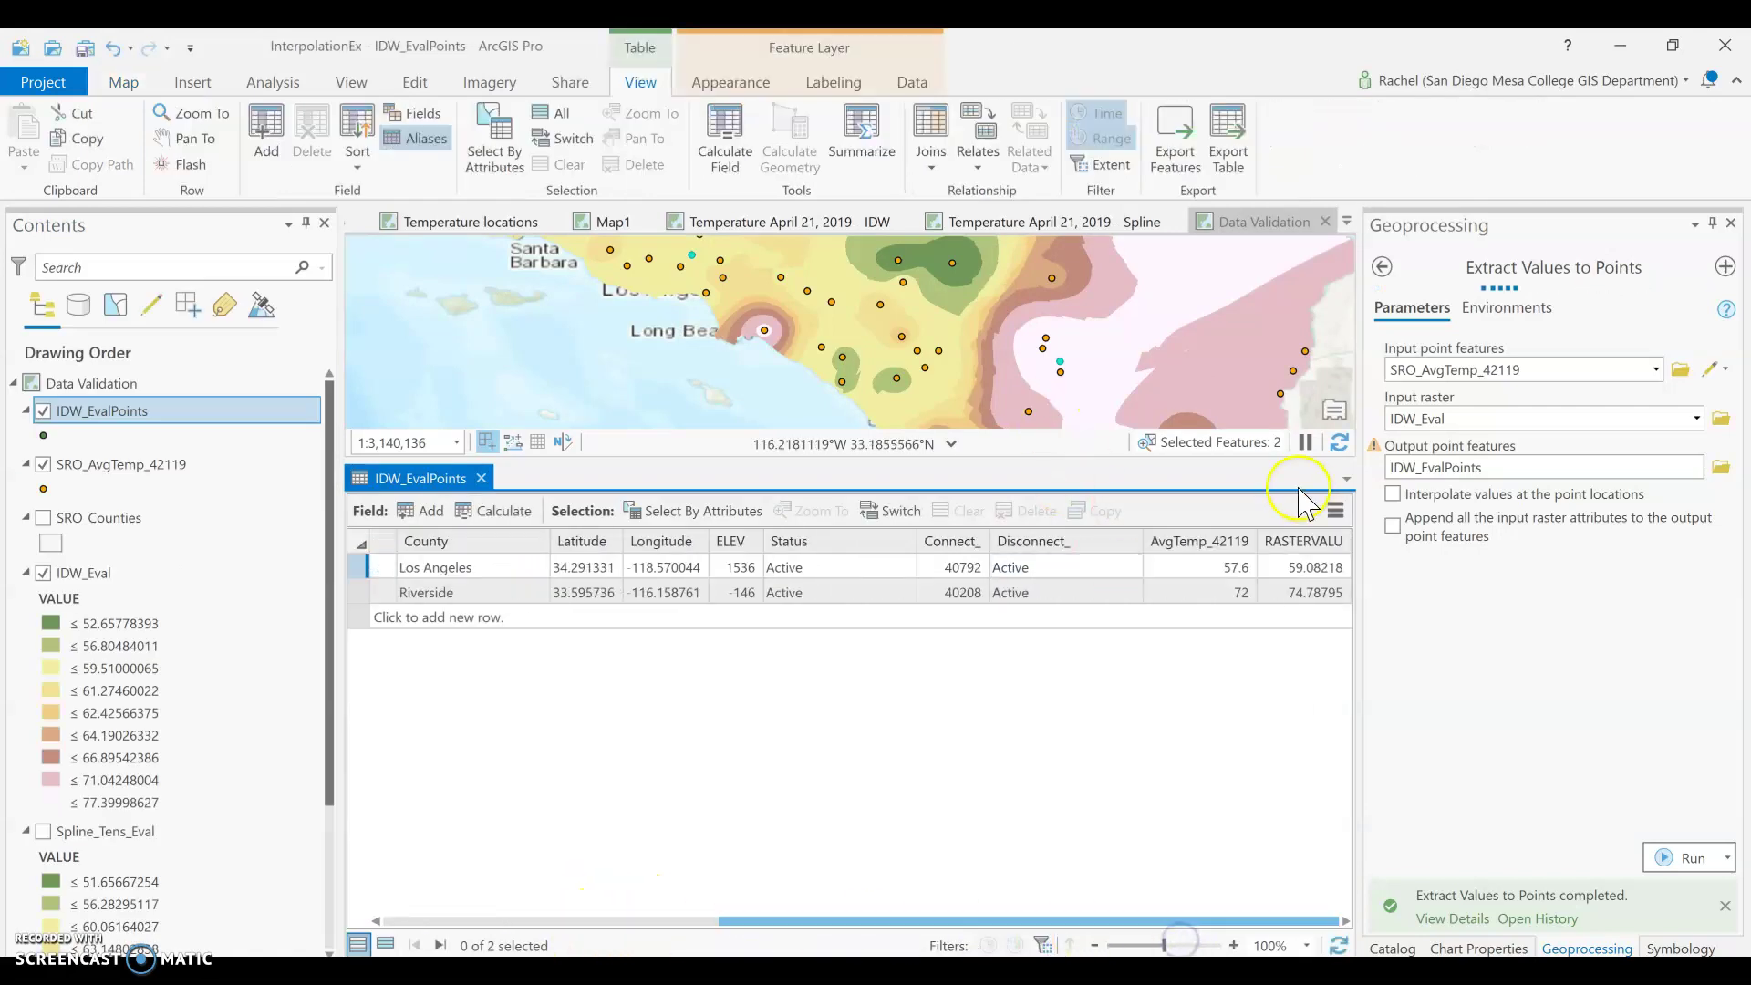
{"action": "left_click", "coordinate": [1235, 569]}
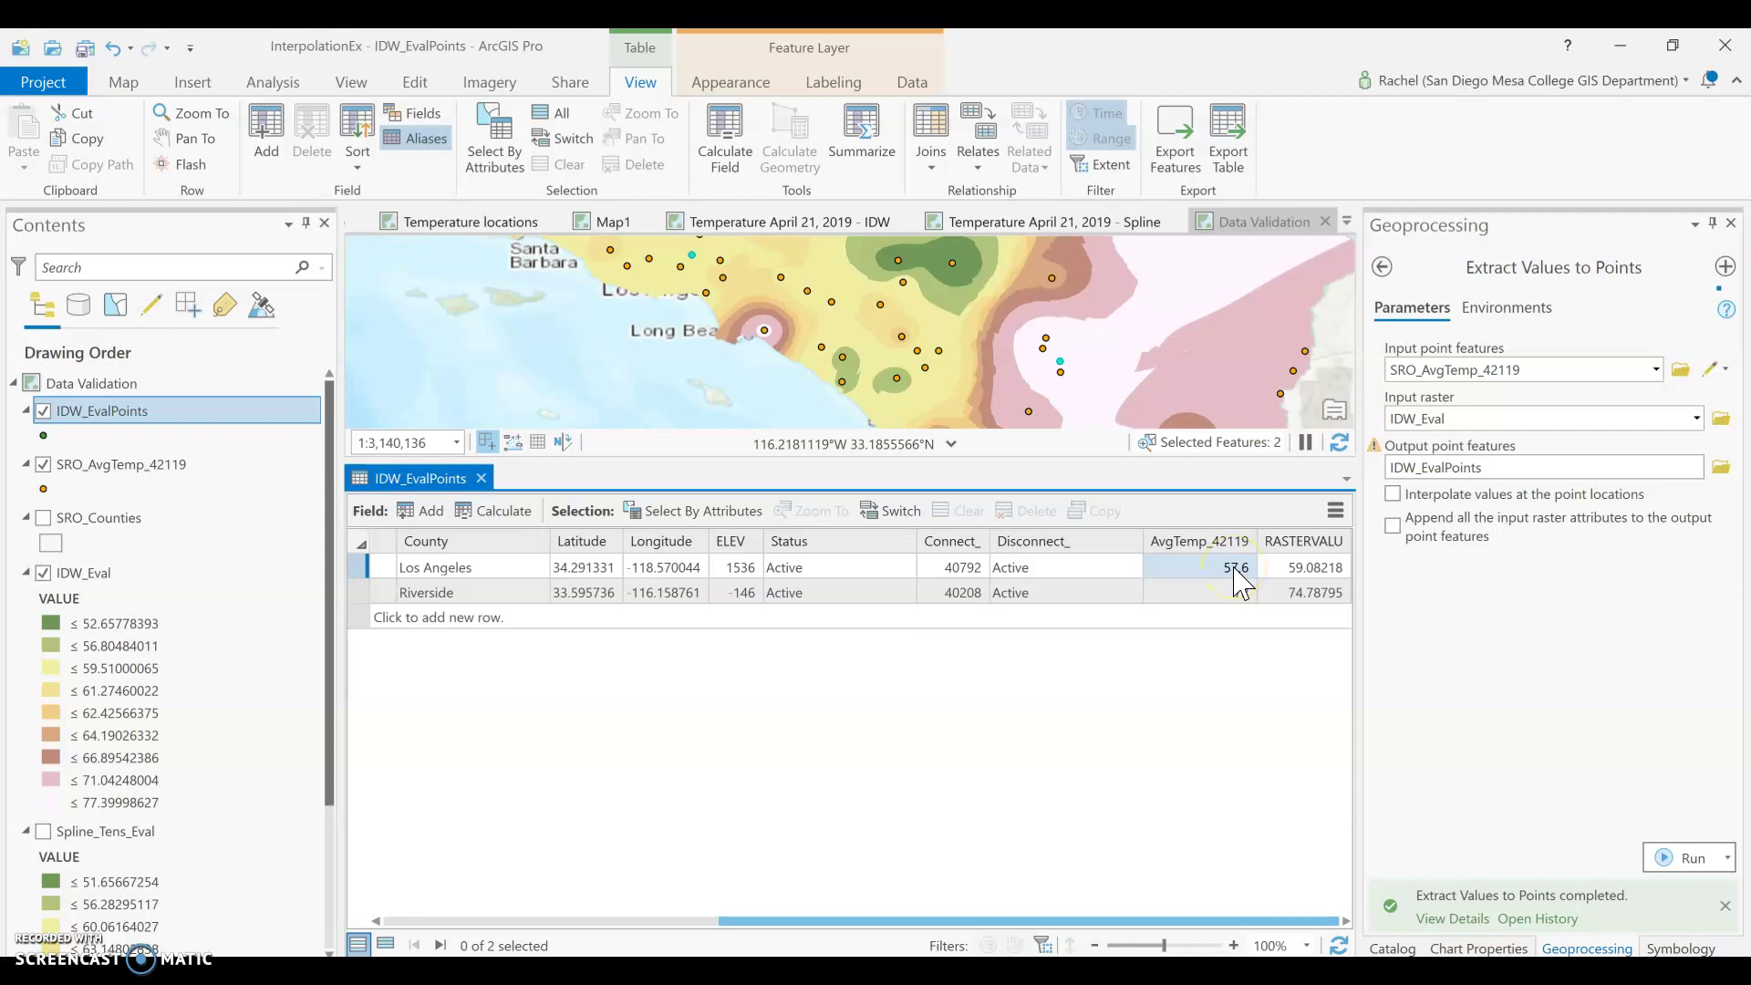
{"action": "left_click", "coordinate": [1248, 577]}
{"action": "left_click", "coordinate": [1295, 573]}
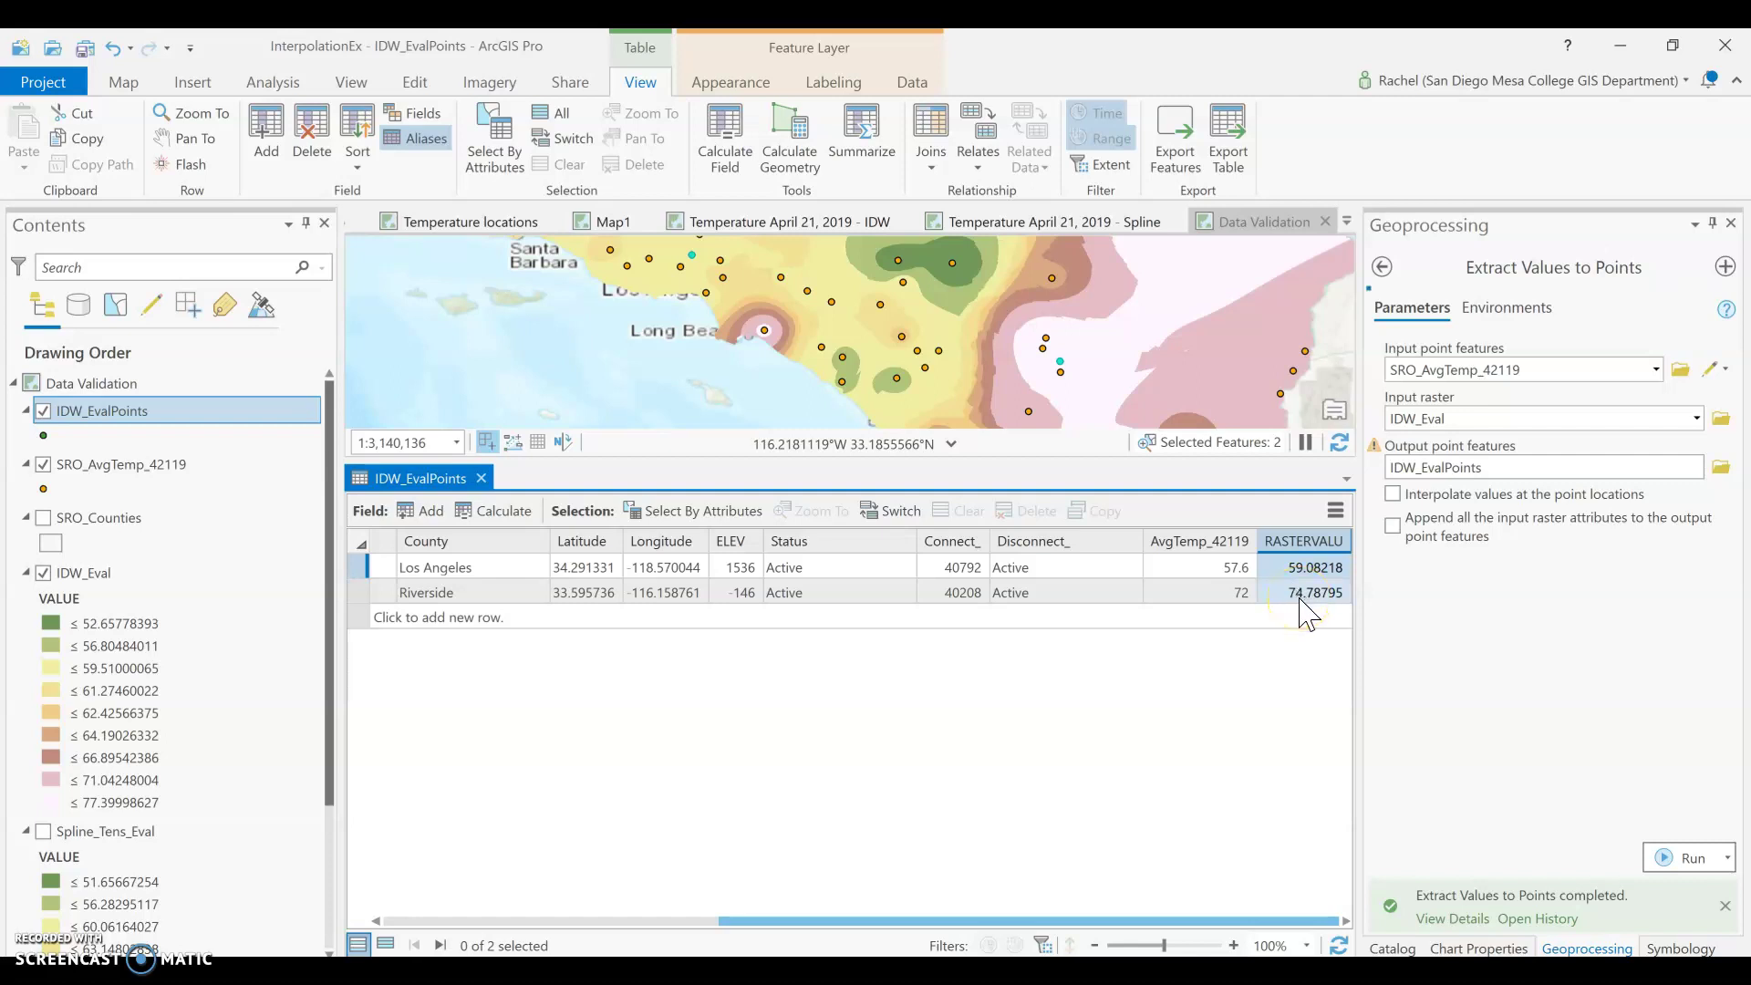
{"action": "left_click", "coordinate": [1315, 595]}
{"action": "left_click", "coordinate": [102, 425]}
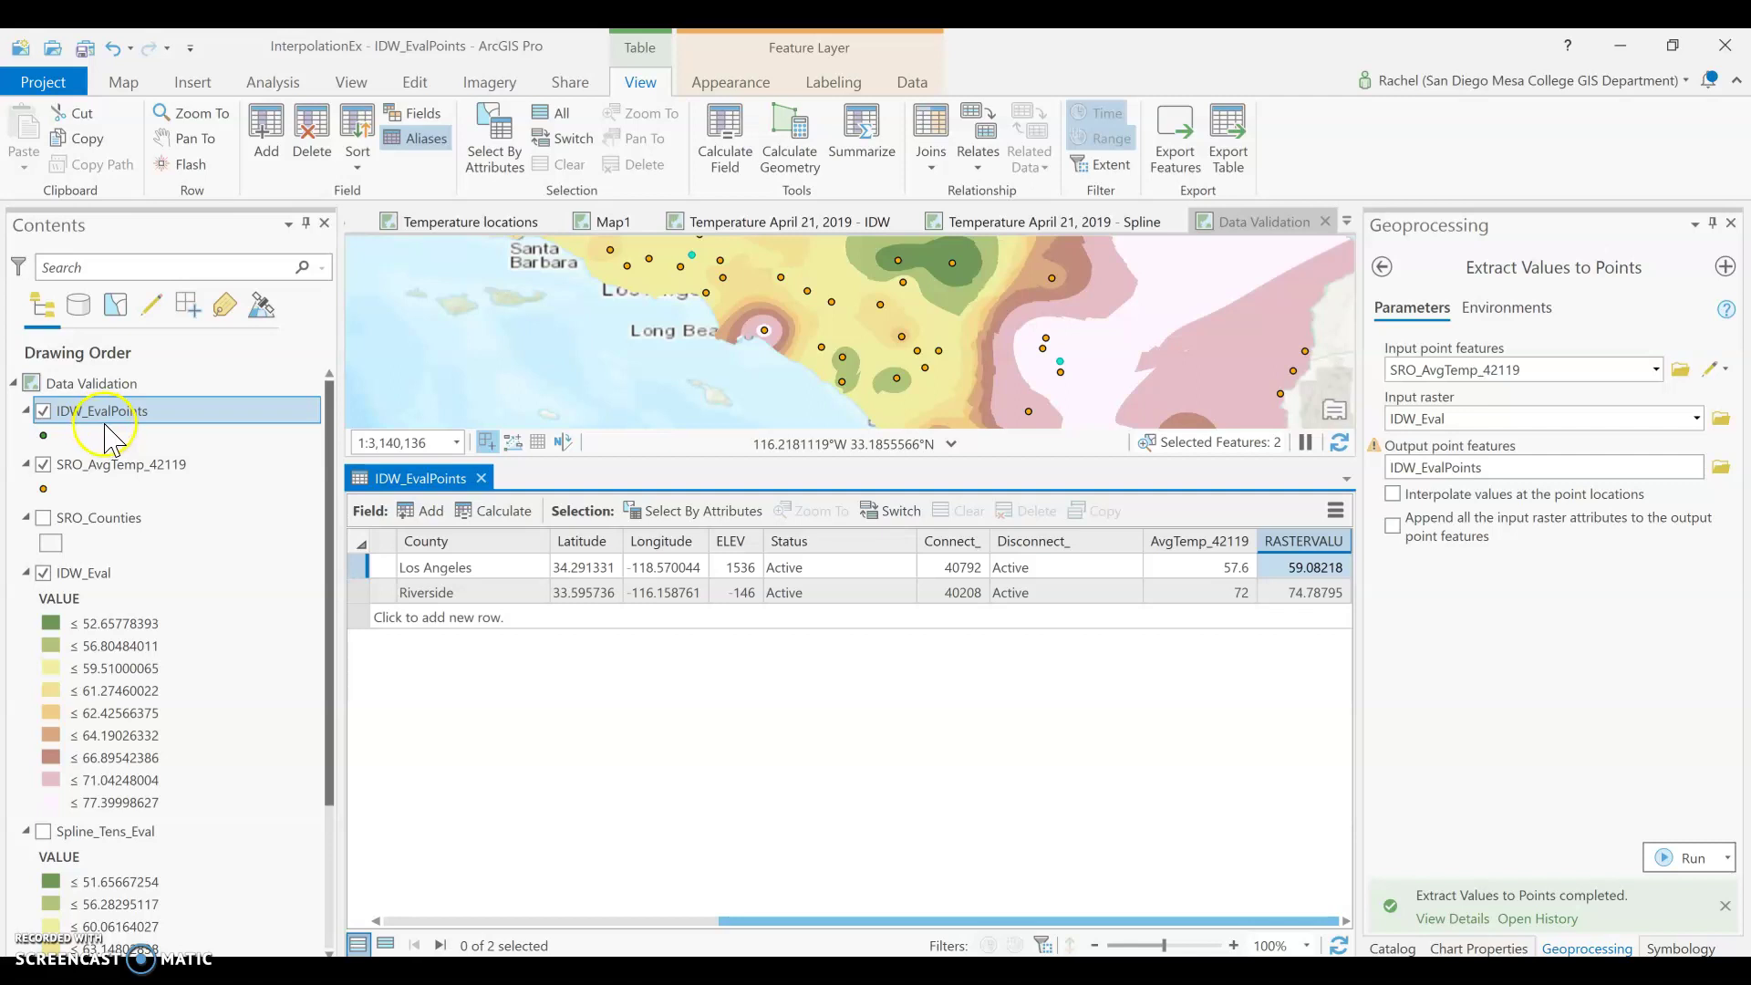
Step: Extract the Spline_Tens_Eval raster values at the selected SRO_AvgTemp_42119 points into an output feature class named Spline_EvalPoints
{"action": "left_click", "coordinate": [1654, 370]}
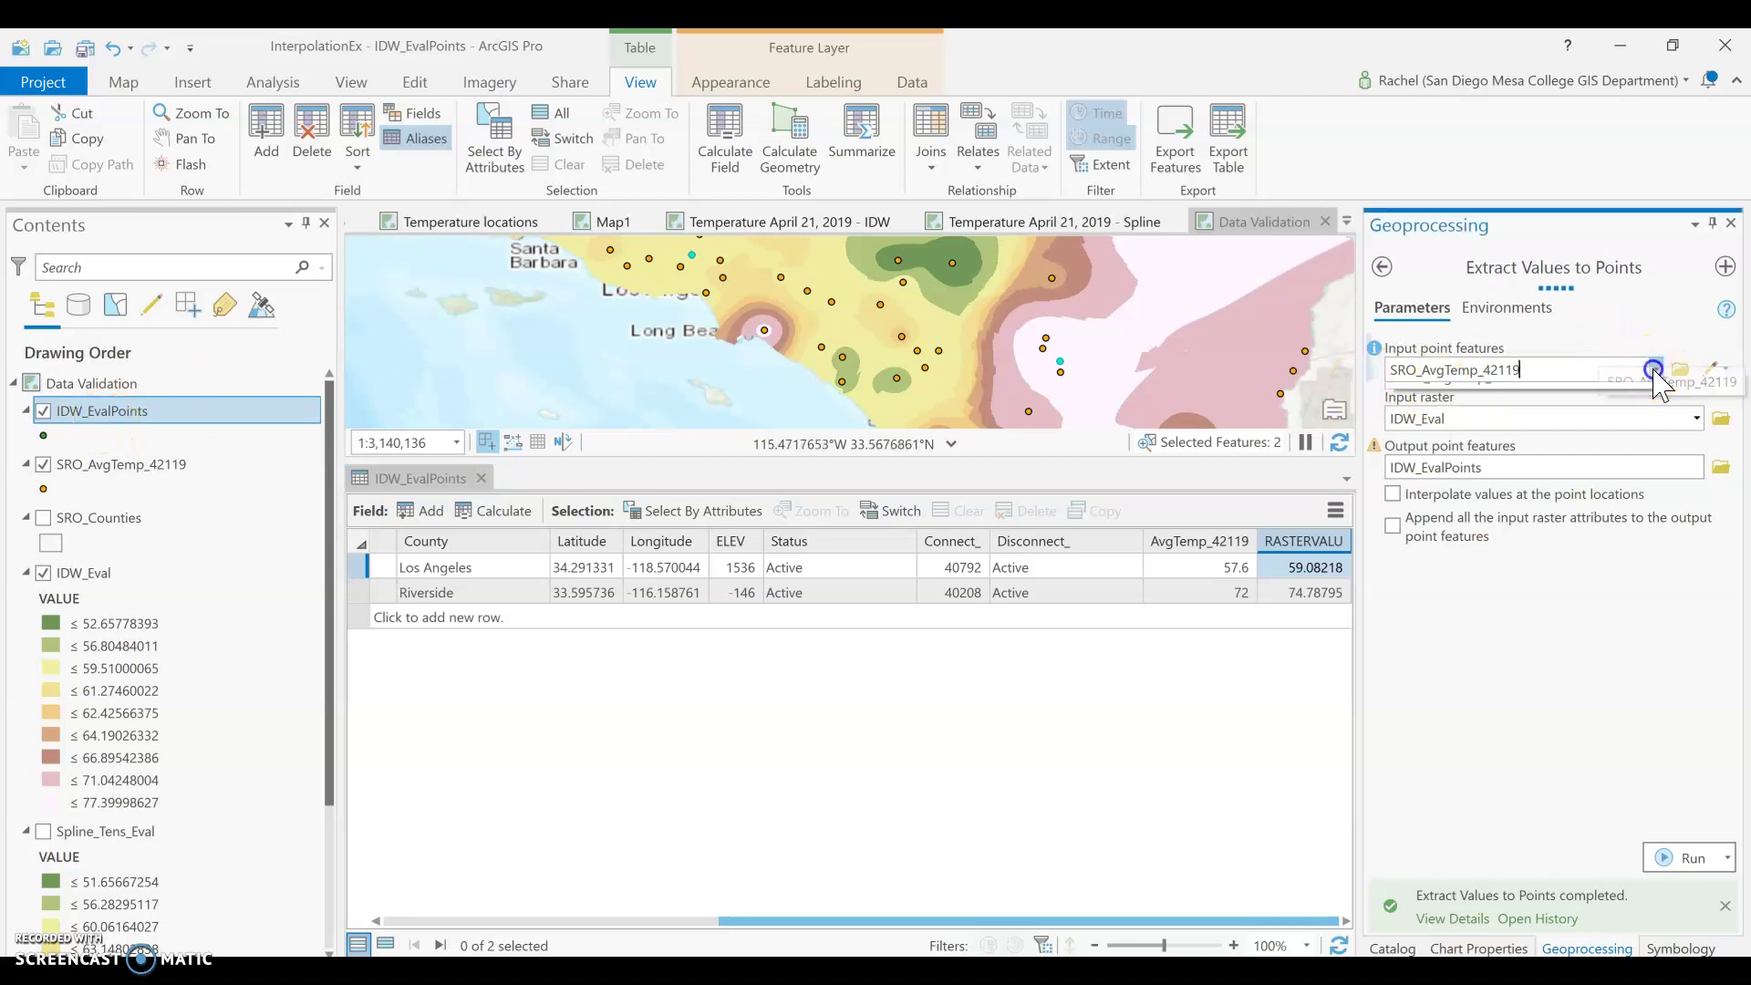
{"action": "left_click", "coordinate": [1621, 421]}
{"action": "left_click", "coordinate": [1696, 418]}
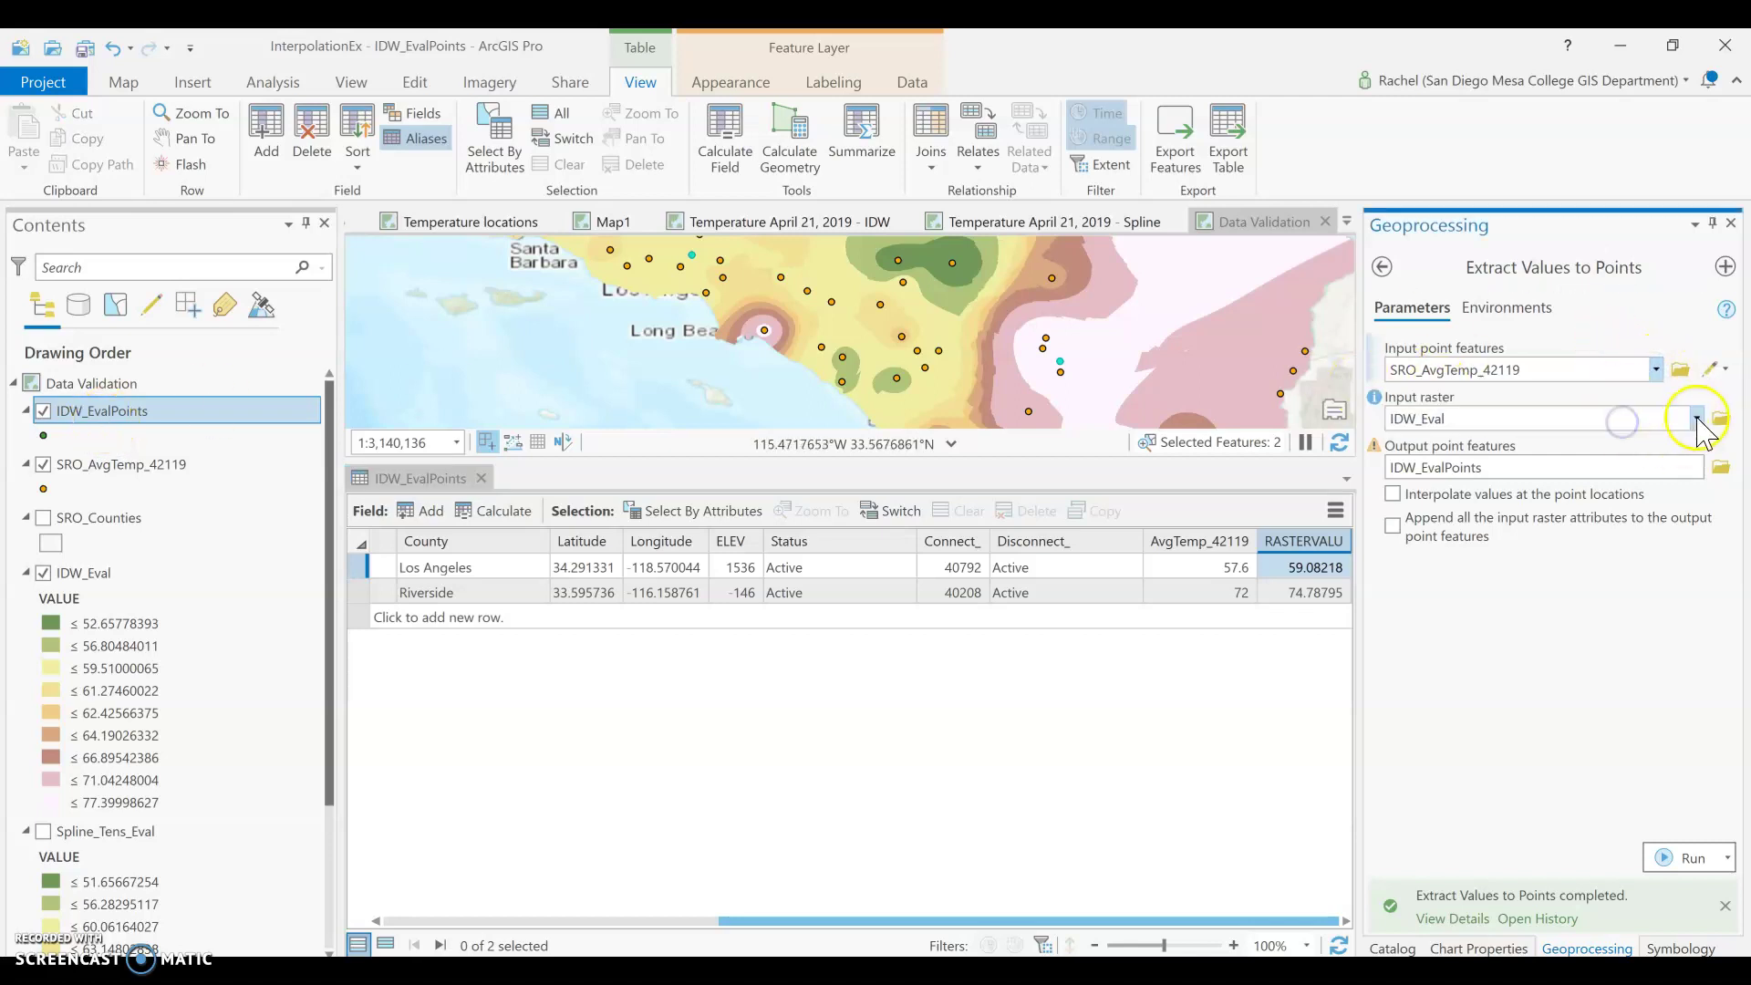
{"action": "left_click", "coordinate": [1587, 465]}
{"action": "left_click", "coordinate": [1587, 468]}
{"action": "left_click_drag", "start_coordinate": [1608, 469], "coordinate": [1628, 470]}
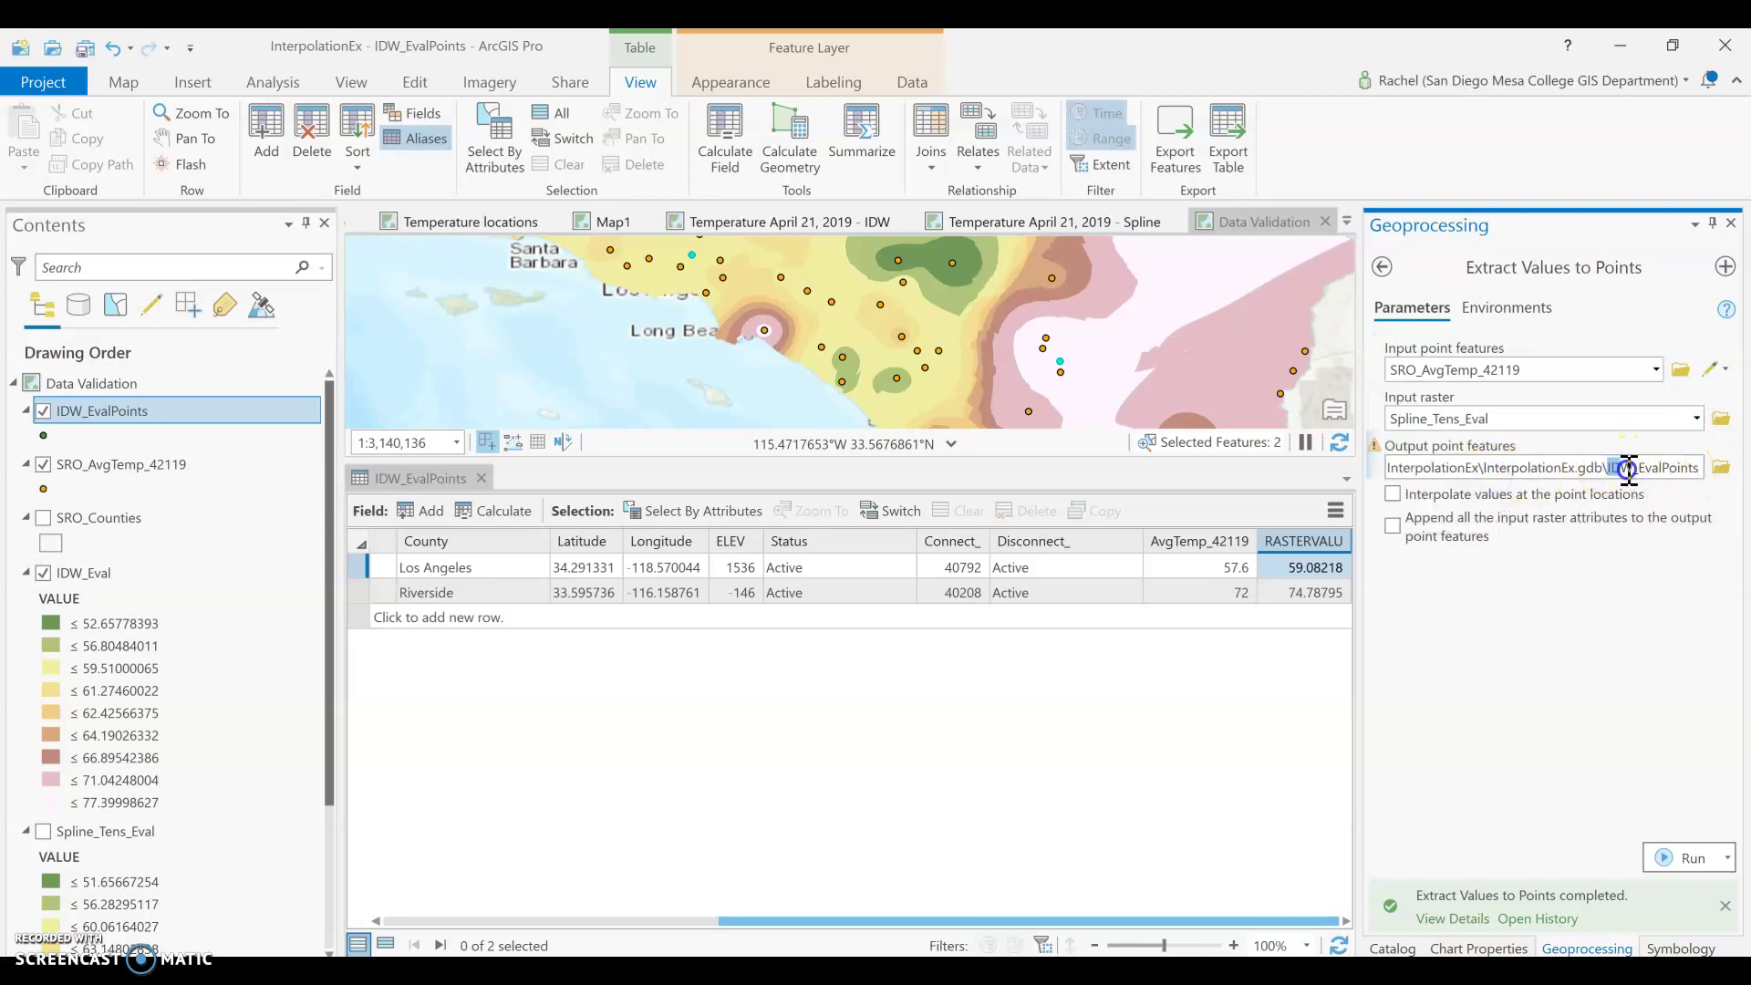
{"action": "type", "text": "Spline"}
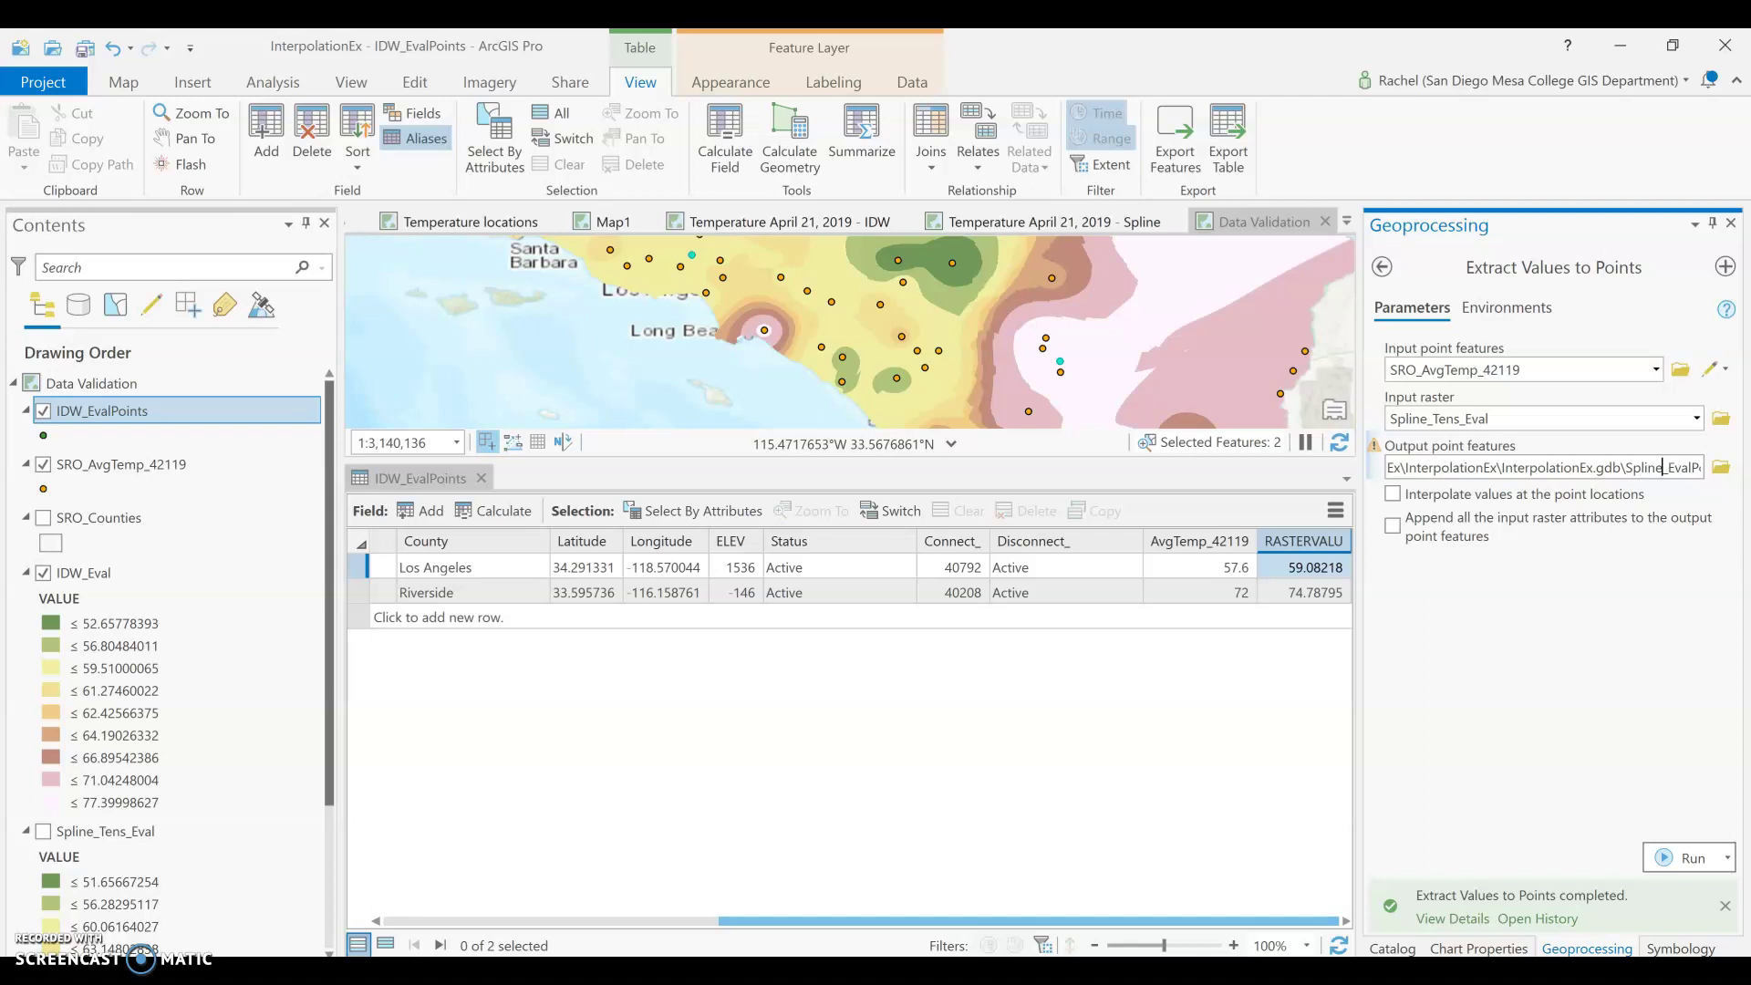
{"action": "left_click", "coordinate": [1686, 857]}
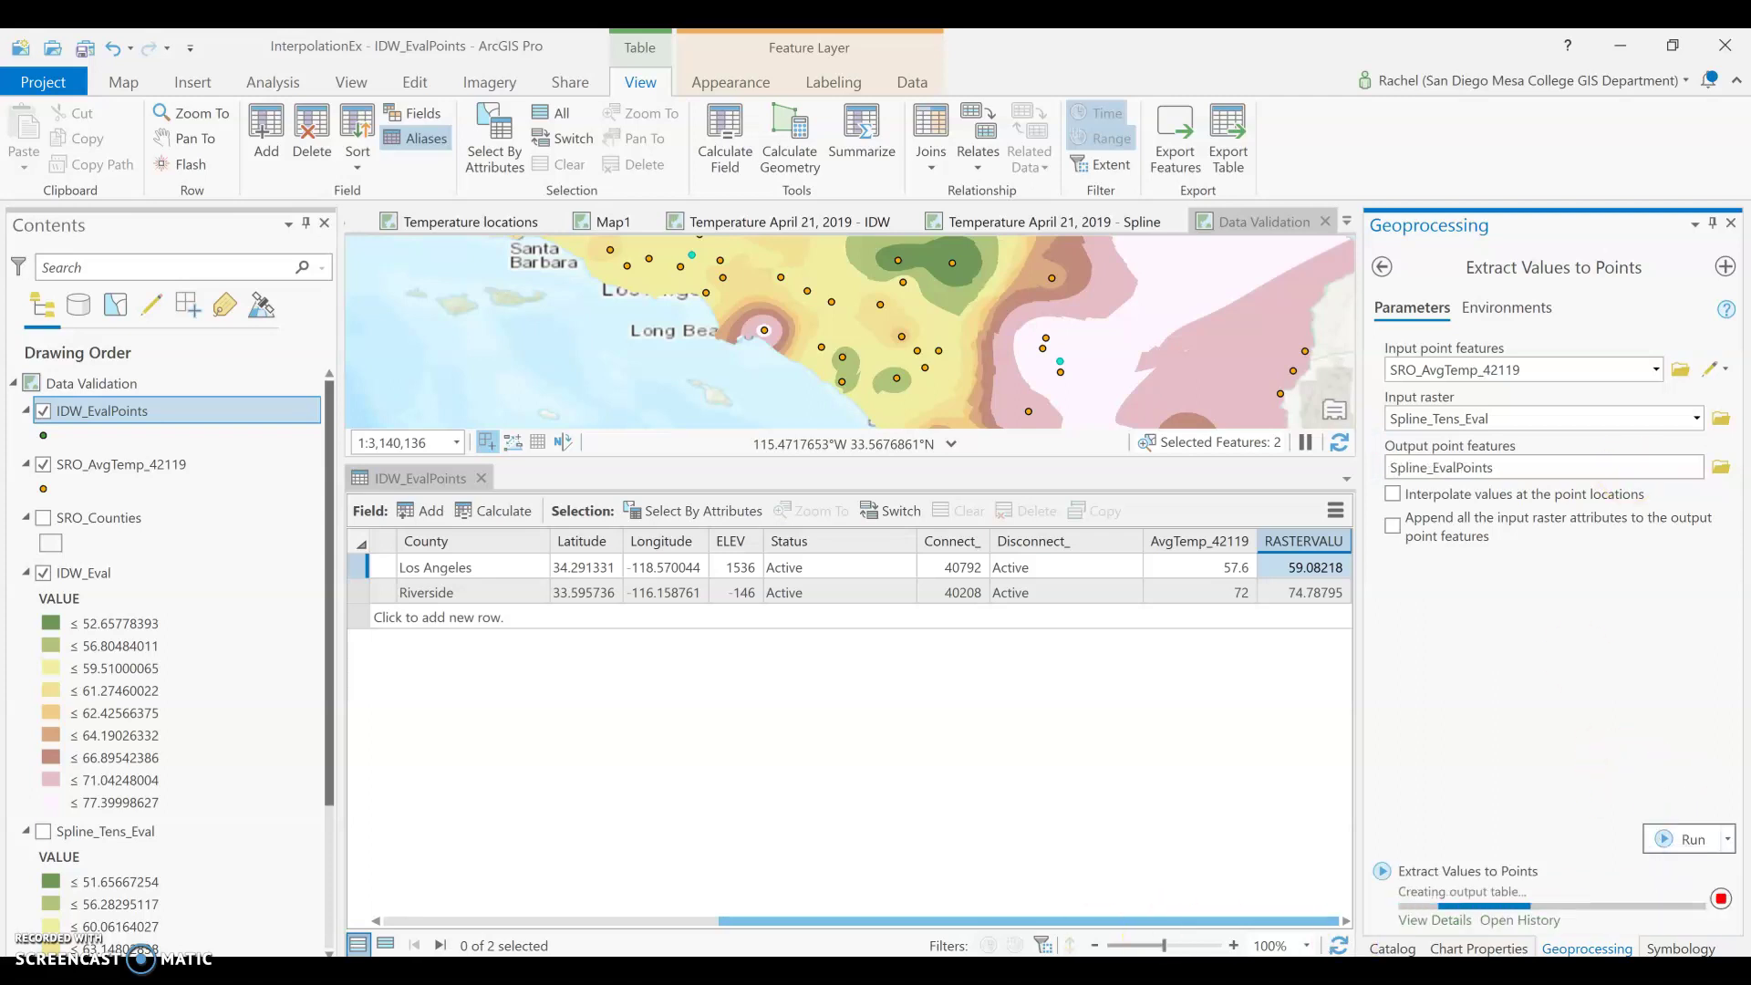
Step: Open the Spline_EvalPoints attribute table and compare the measured AvgTemp_42119 with RASTERVALU for both stations
{"action": "left_click_drag", "start_coordinate": [512, 921], "coordinate": [853, 921]}
{"action": "left_click_drag", "start_coordinate": [1240, 593], "coordinate": [1246, 570]}
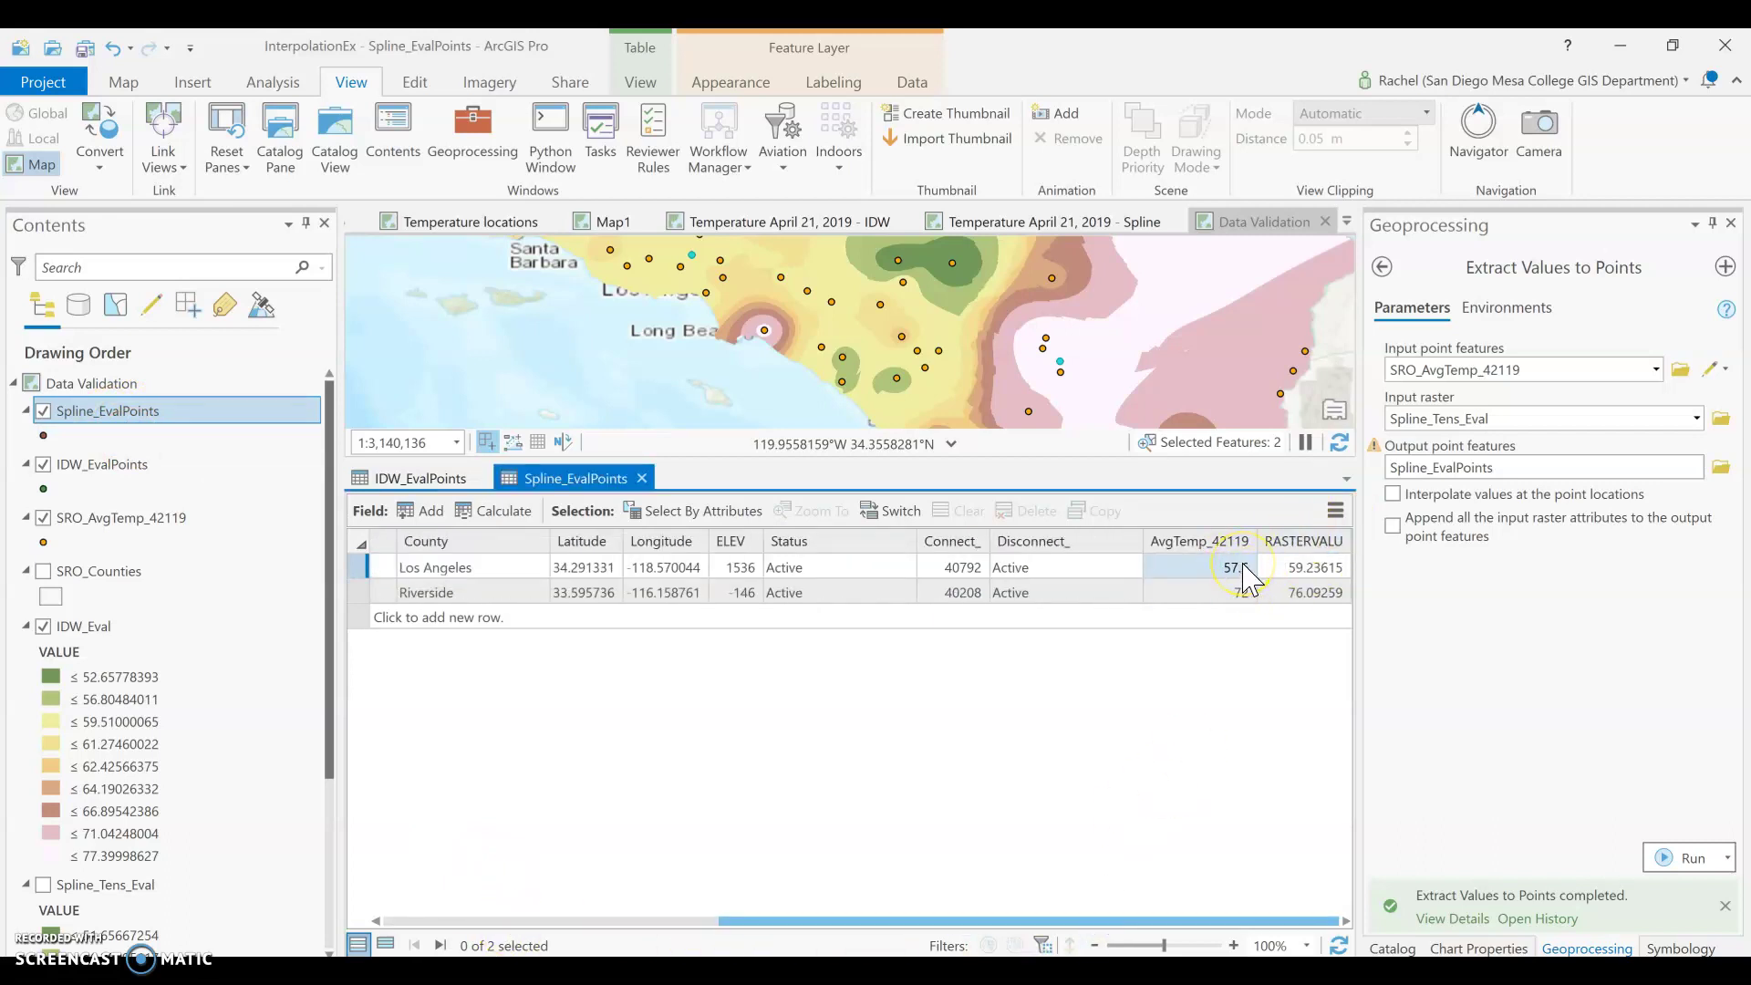
{"action": "left_click", "coordinate": [1236, 569]}
{"action": "left_click_drag", "start_coordinate": [1290, 593], "coordinate": [1290, 575]}
{"action": "left_click", "coordinate": [1241, 593]}
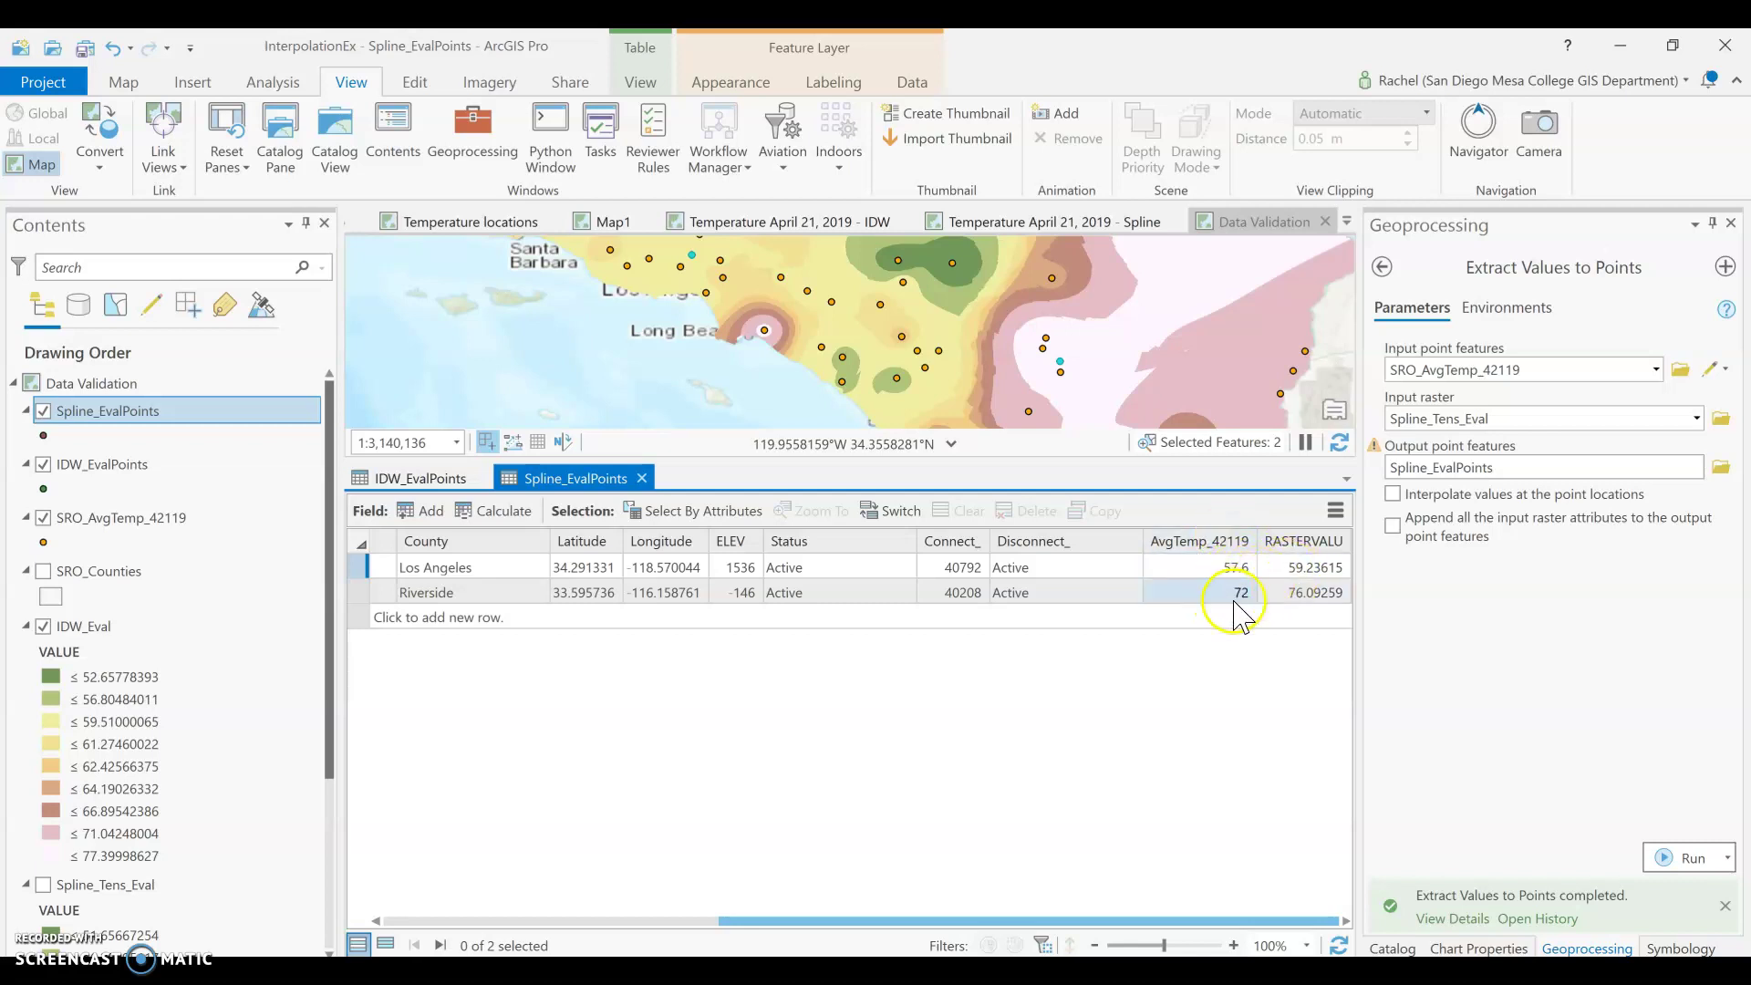
{"action": "left_click", "coordinate": [1313, 595]}
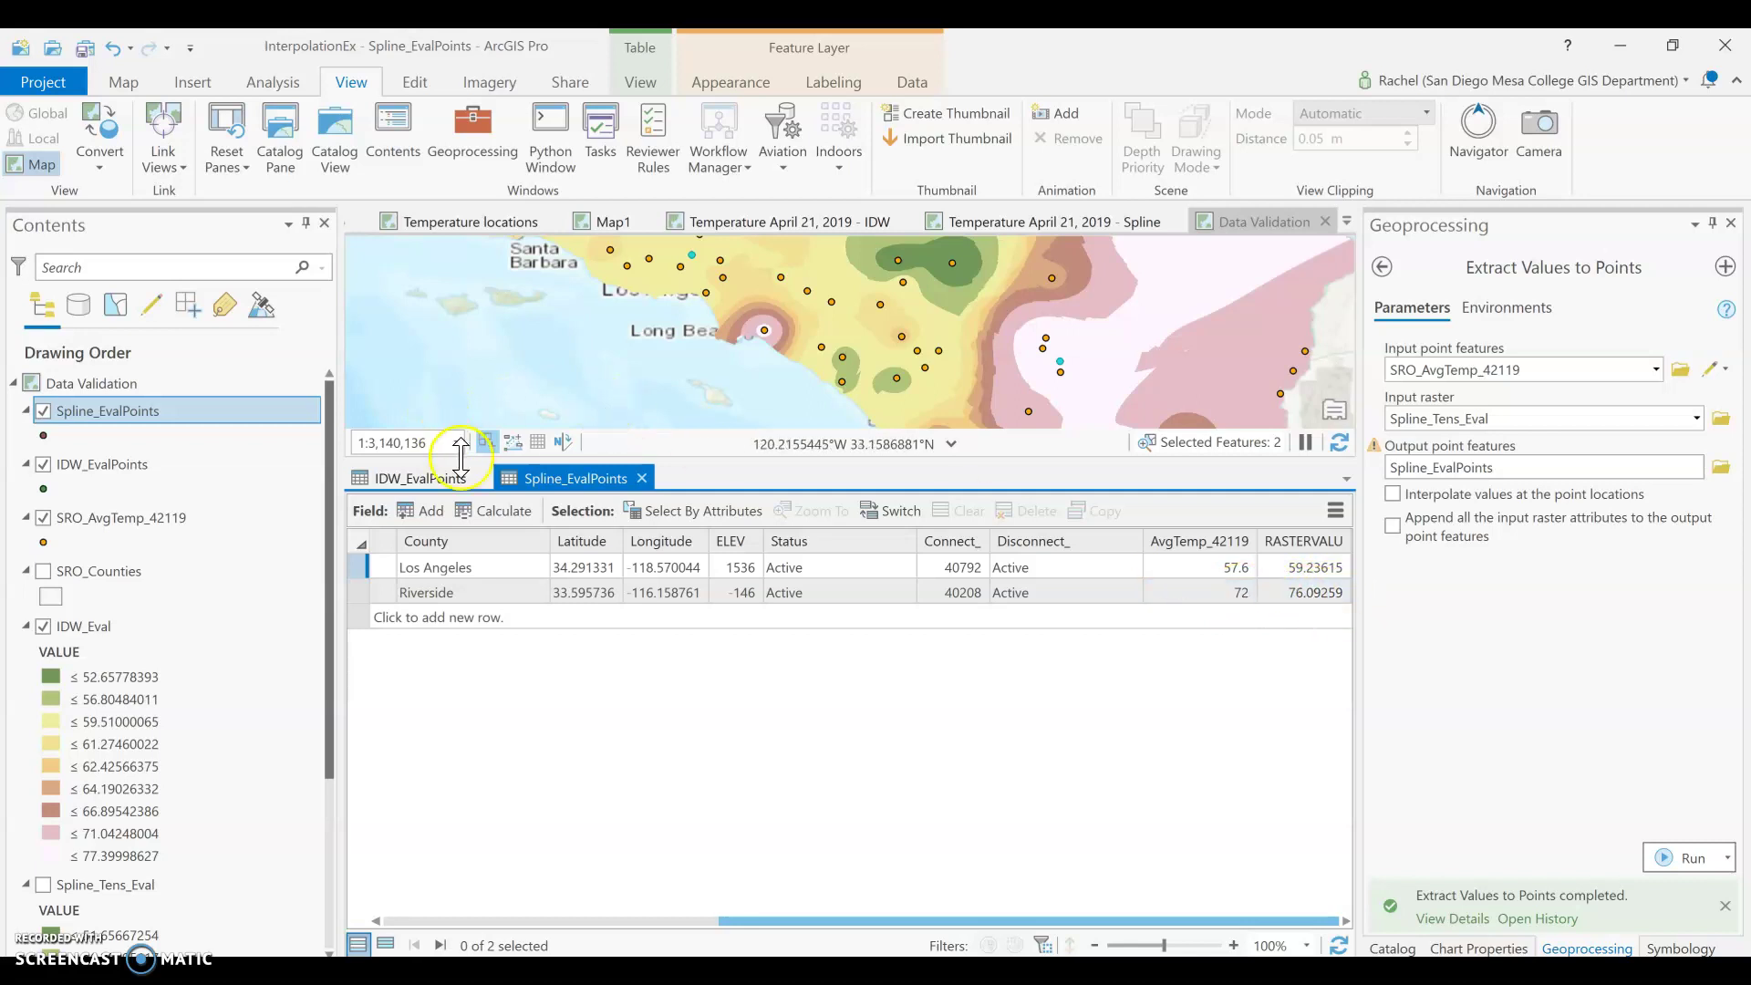
Step: Compare the RASTERVALU results of the IDW_EvalPoints and Spline_EvalPoints tables against AvgTemp_42119 to judge which surface predicts better
{"action": "left_click", "coordinate": [444, 479]}
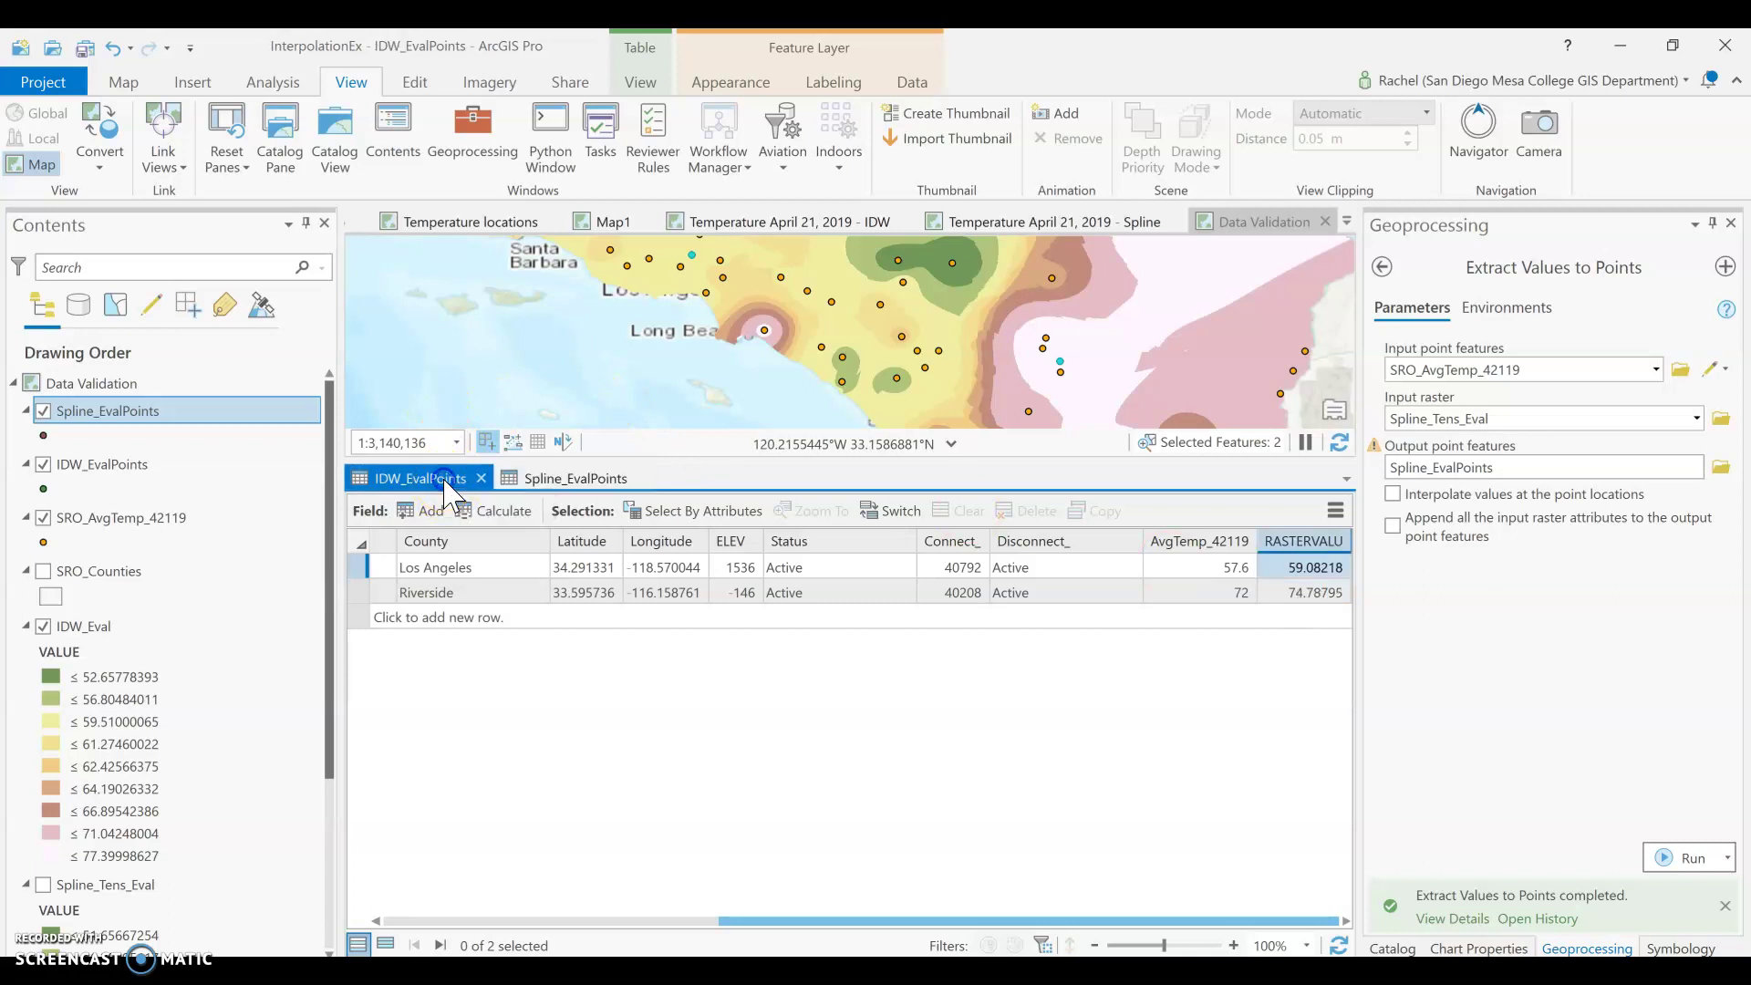
{"action": "left_click", "coordinate": [524, 484]}
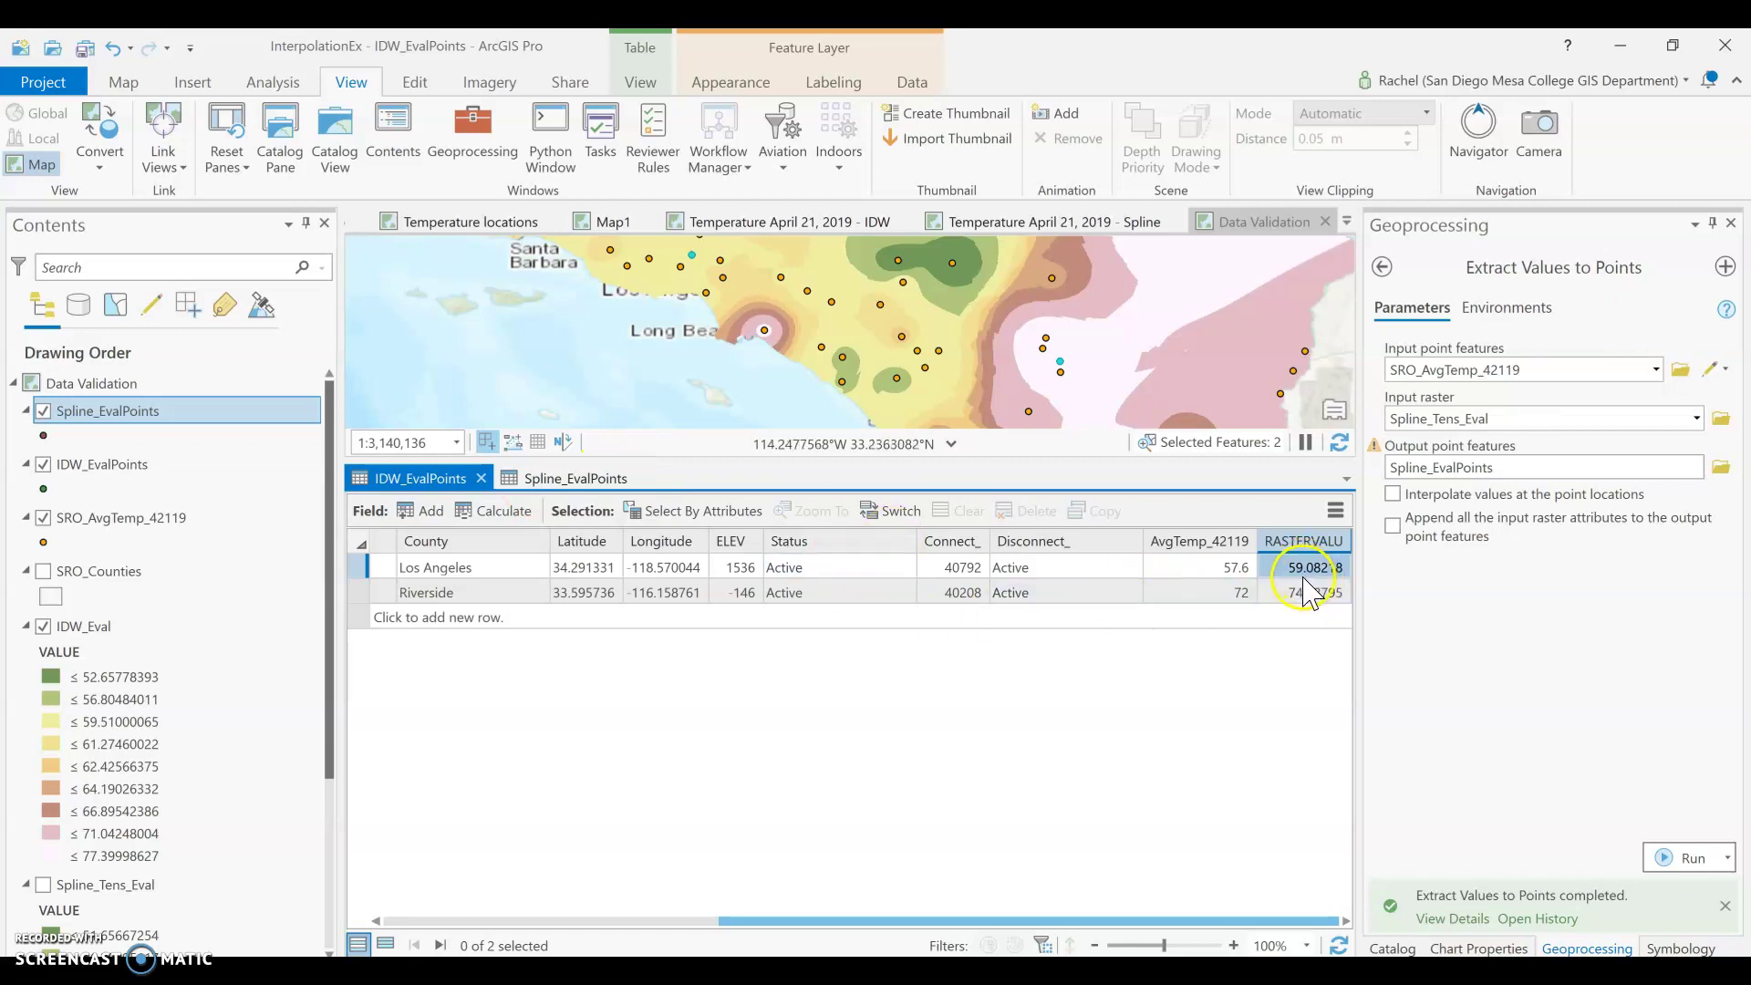
{"action": "left_click_drag", "start_coordinate": [1314, 584], "coordinate": [1237, 589]}
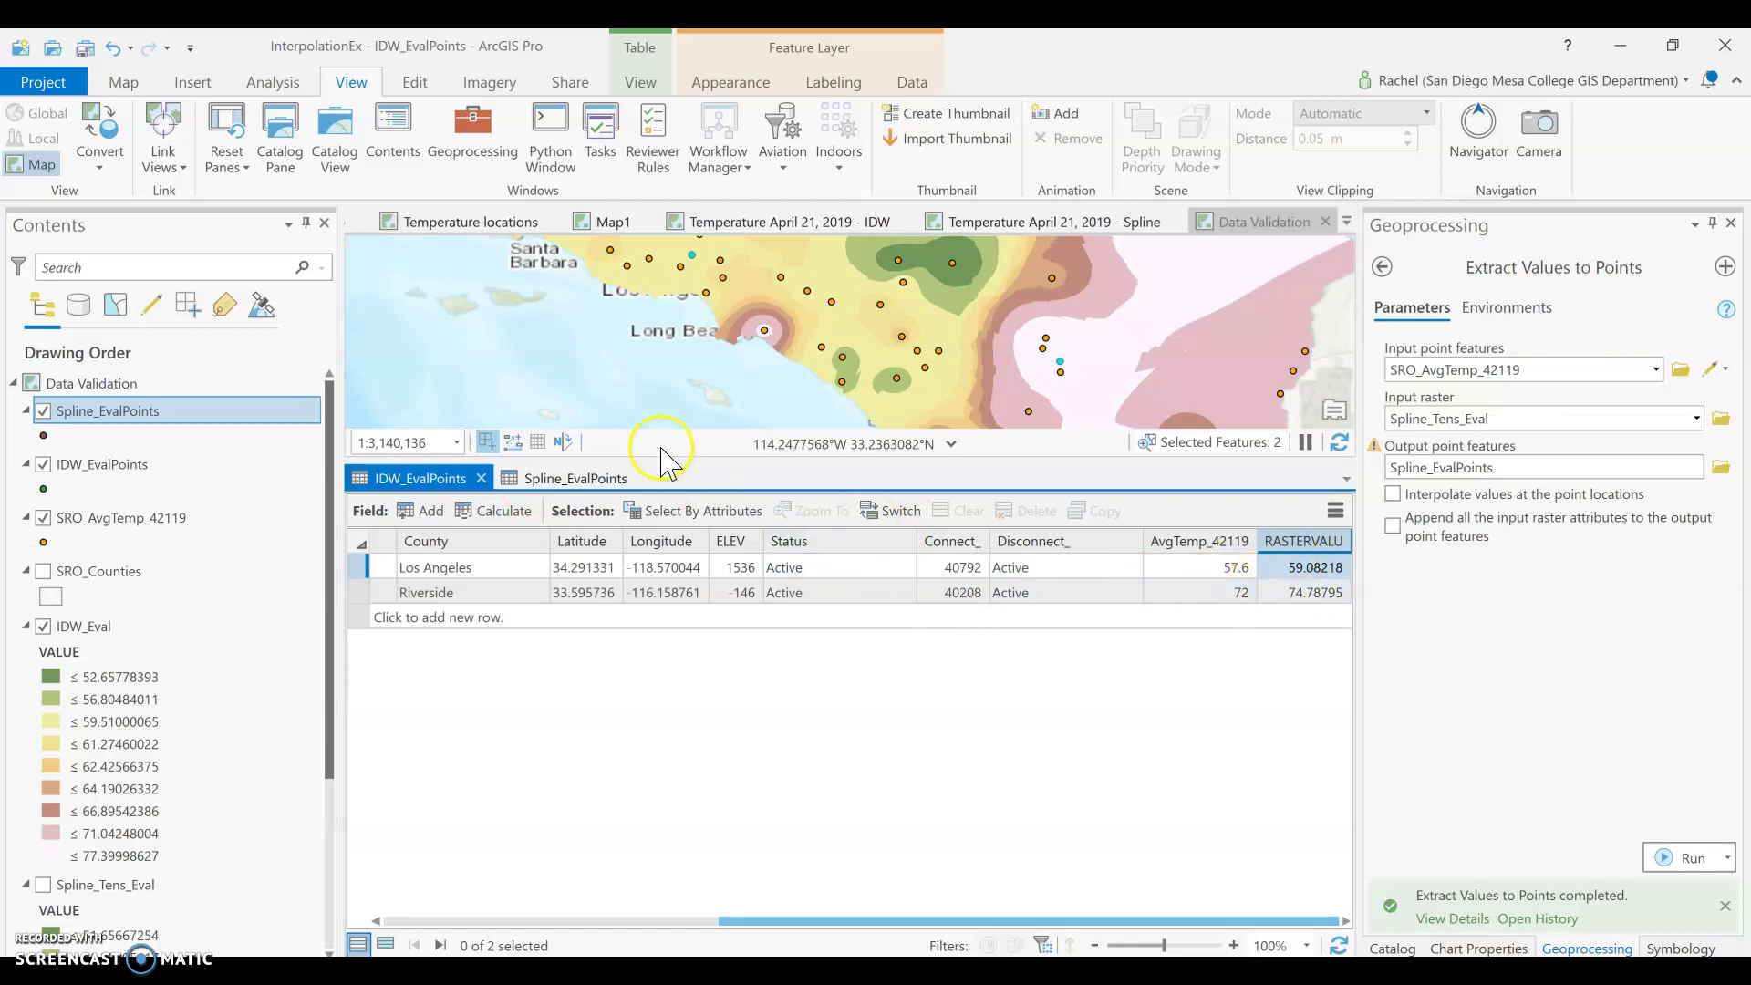
{"action": "left_click", "coordinate": [613, 478]}
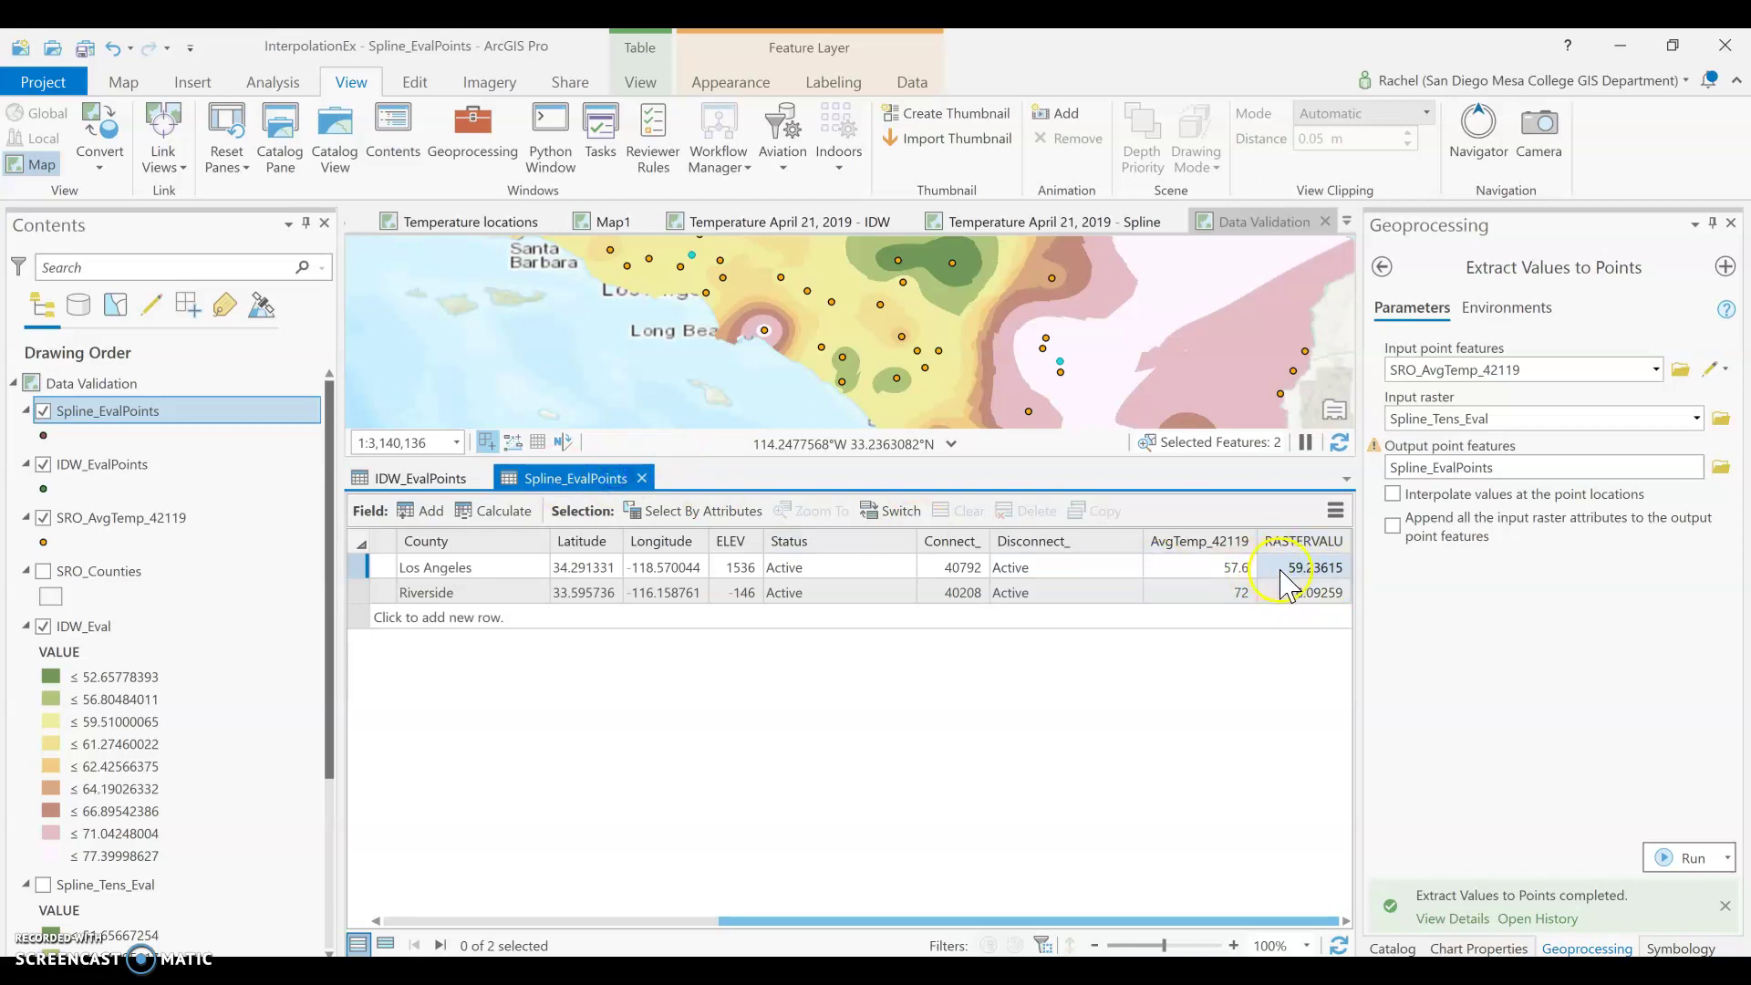
{"action": "left_click", "coordinate": [1304, 595]}
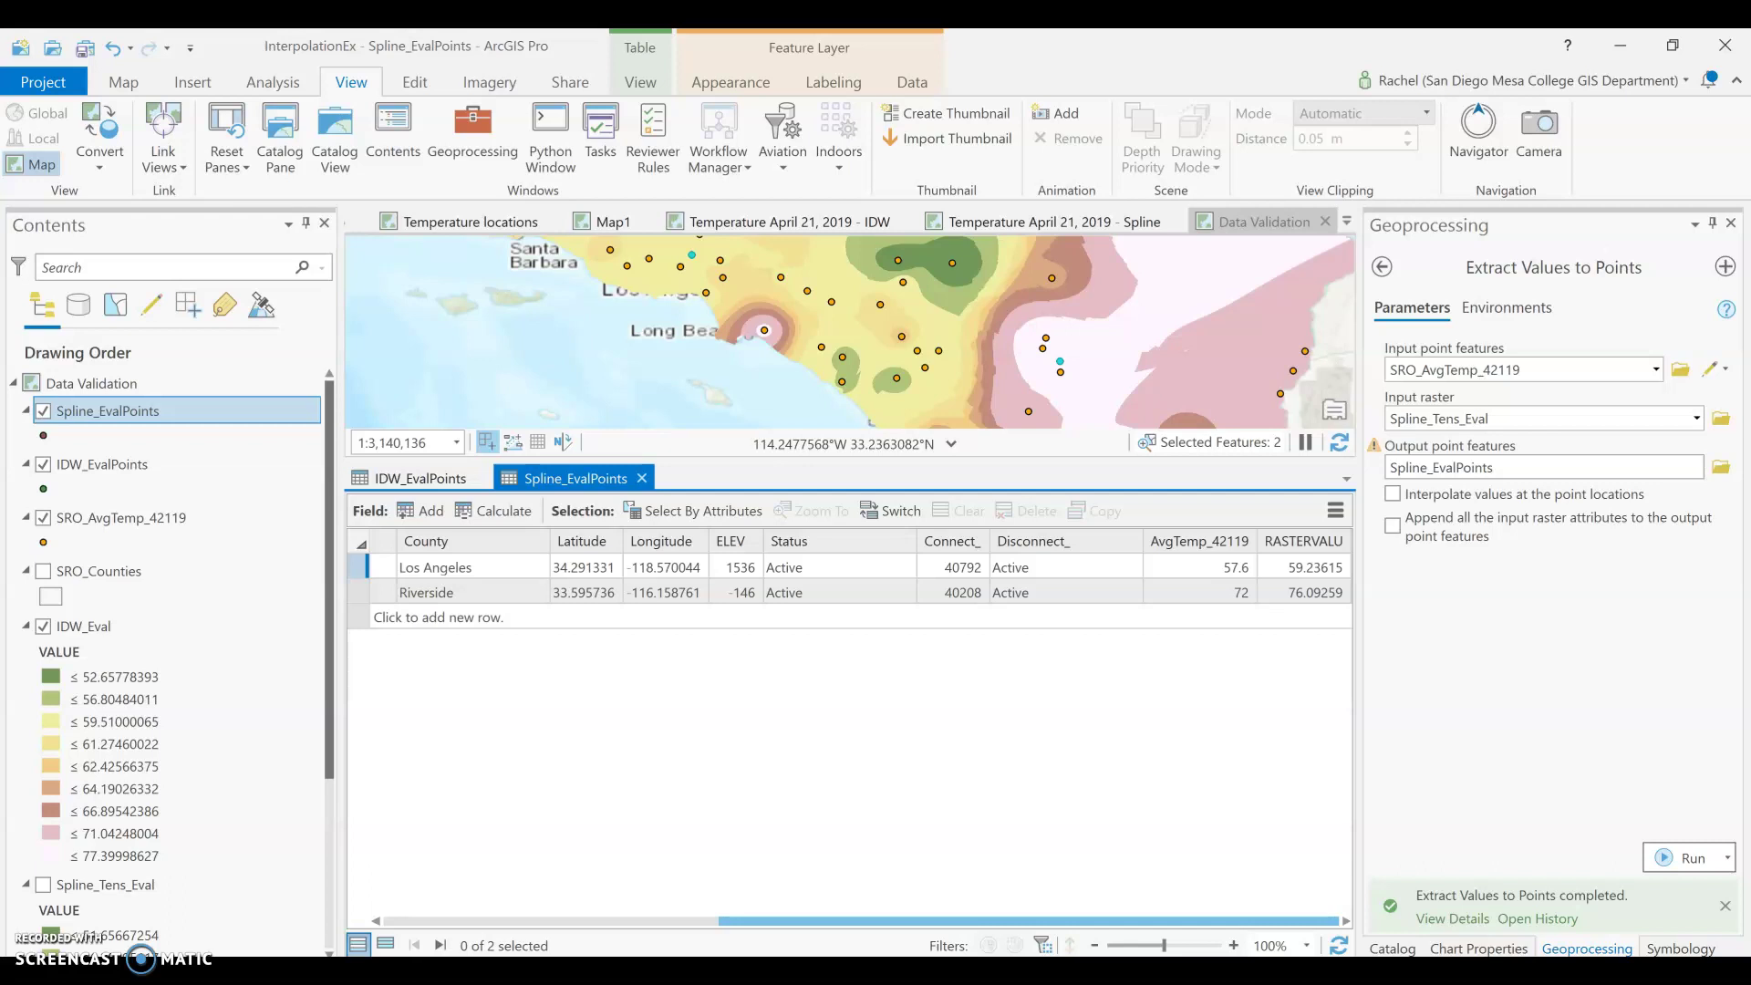
{"action": "left_click", "coordinate": [1325, 591]}
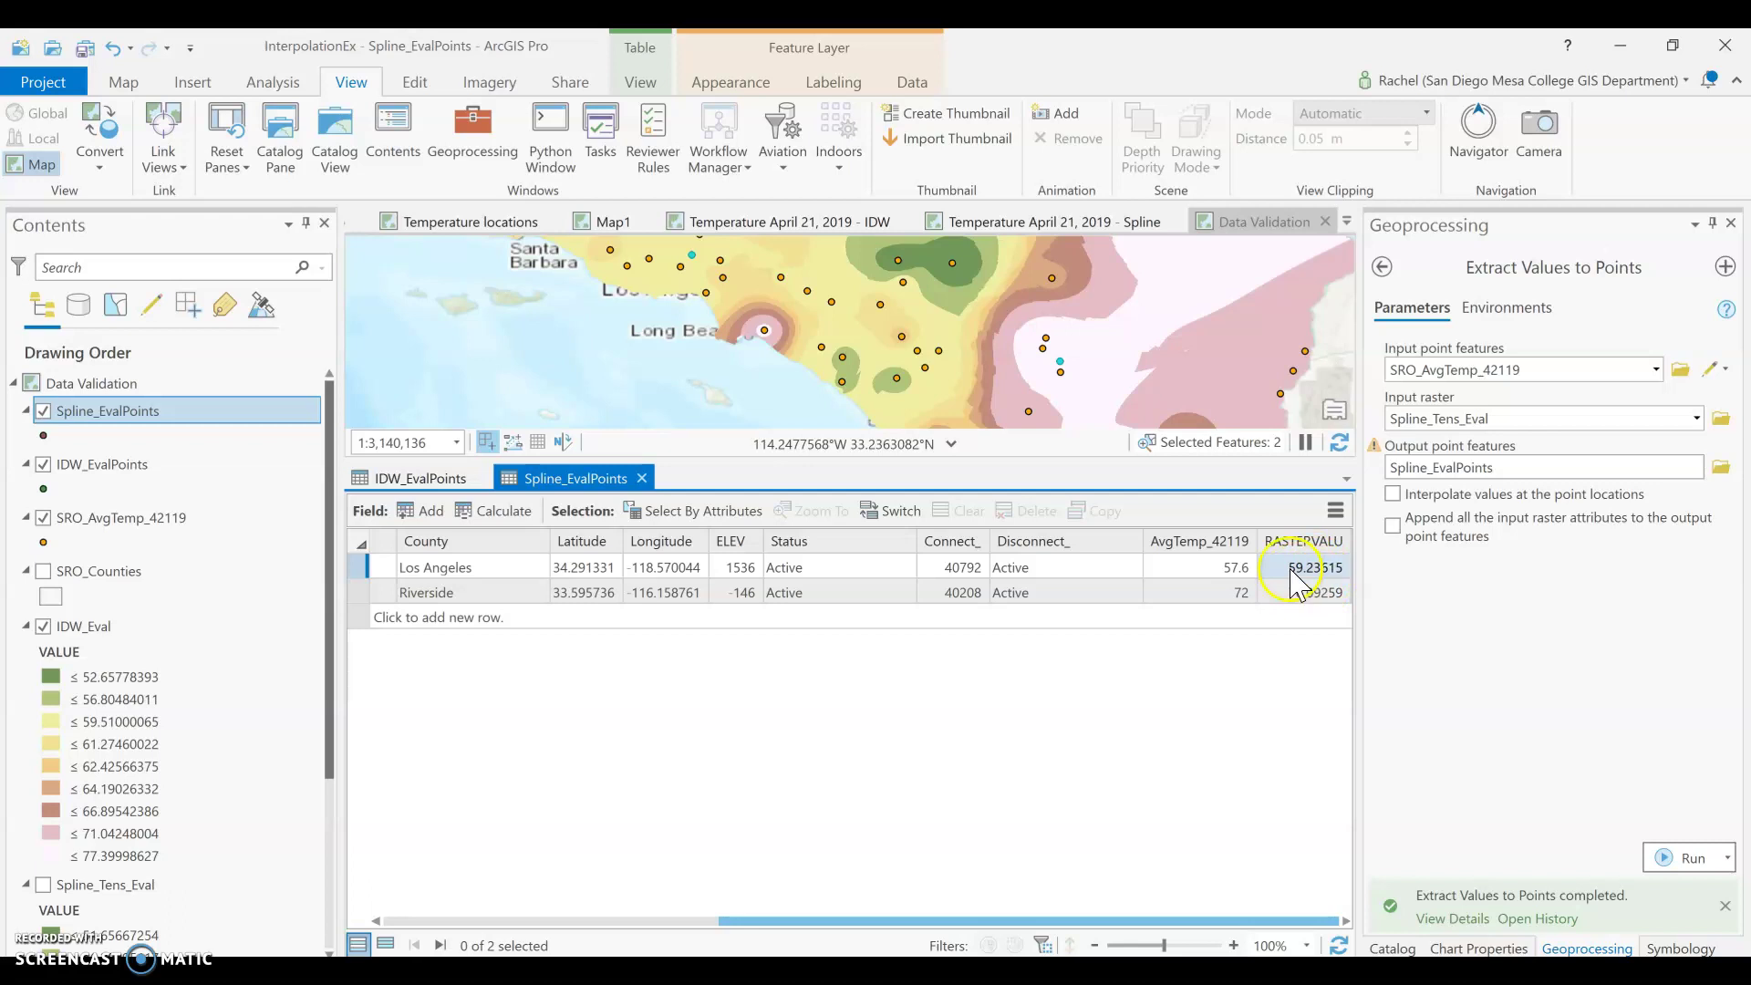
{"action": "left_click", "coordinate": [383, 478]}
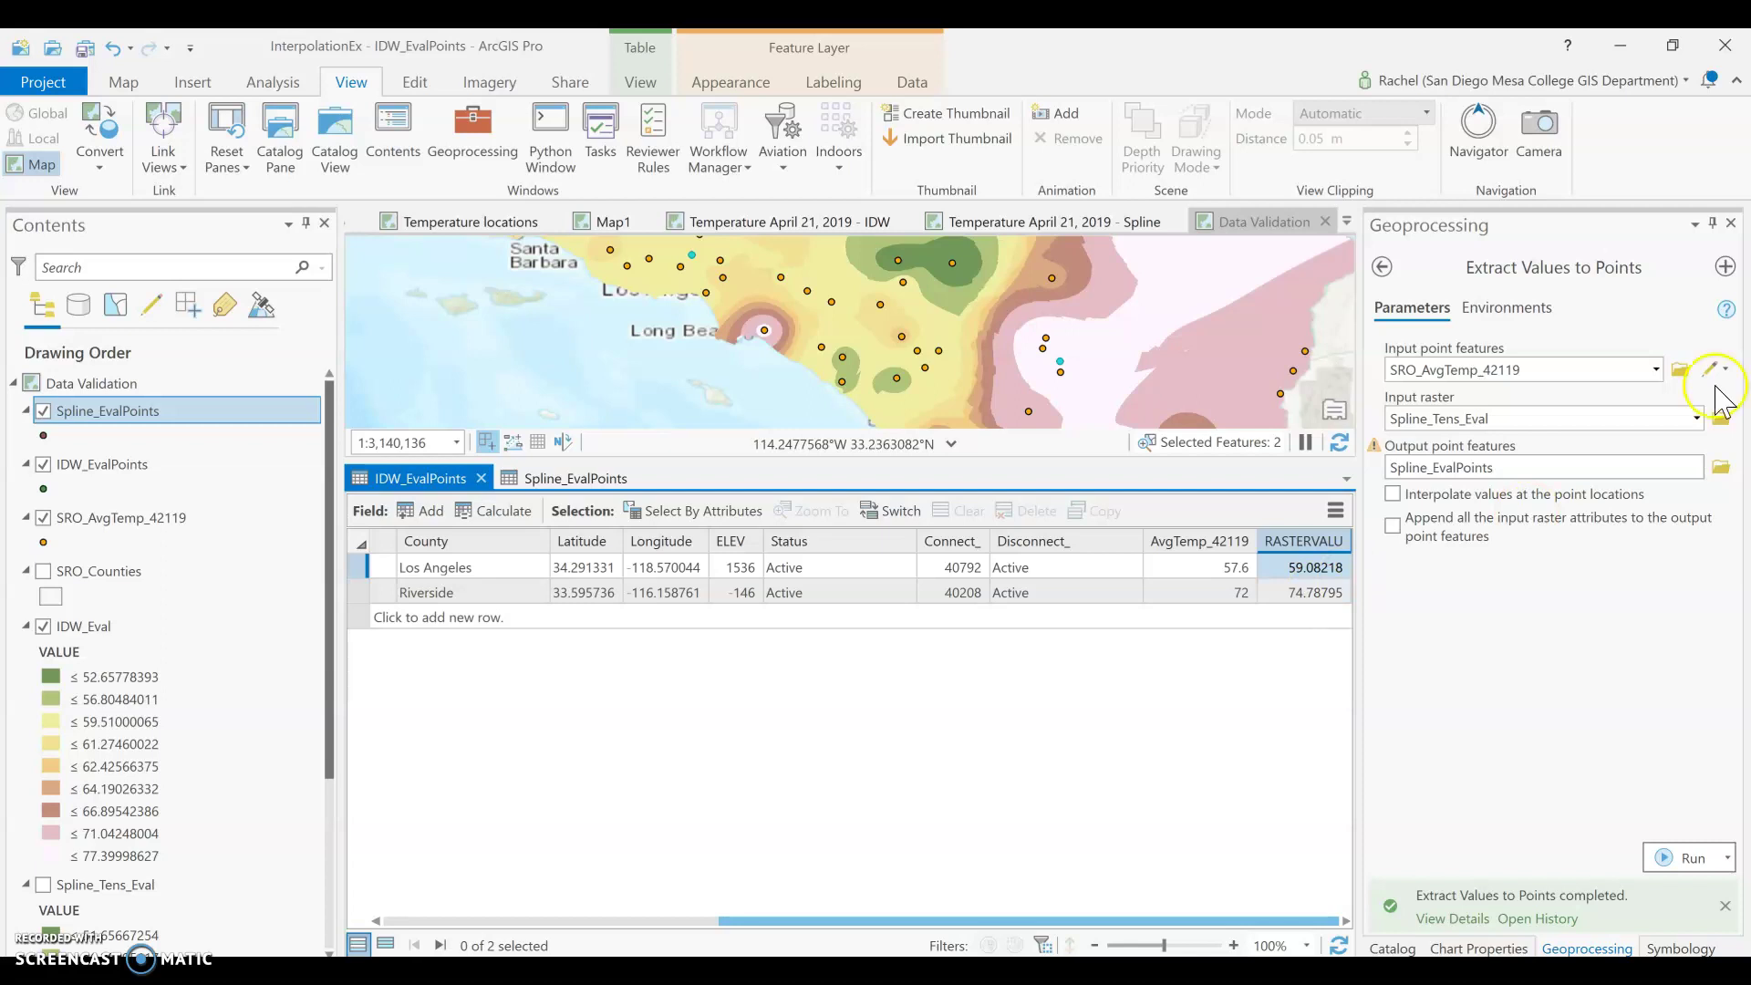
{"action": "left_click", "coordinate": [517, 483]}
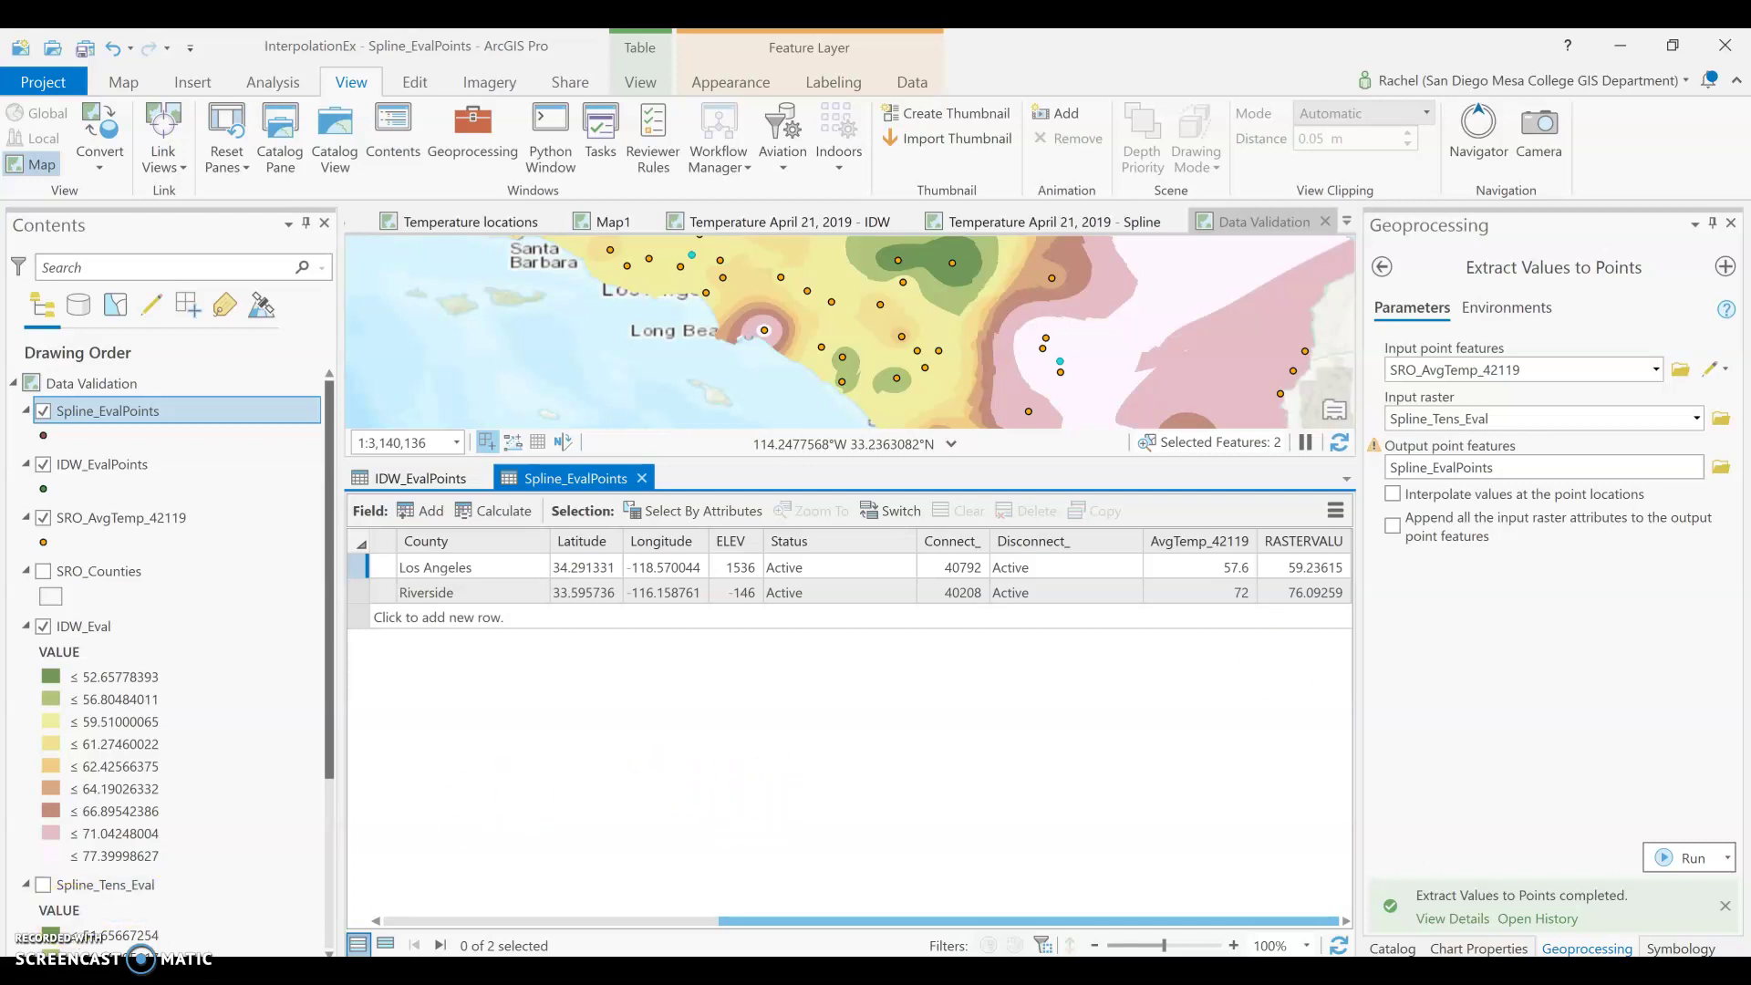
{"action": "left_click", "coordinate": [407, 481]}
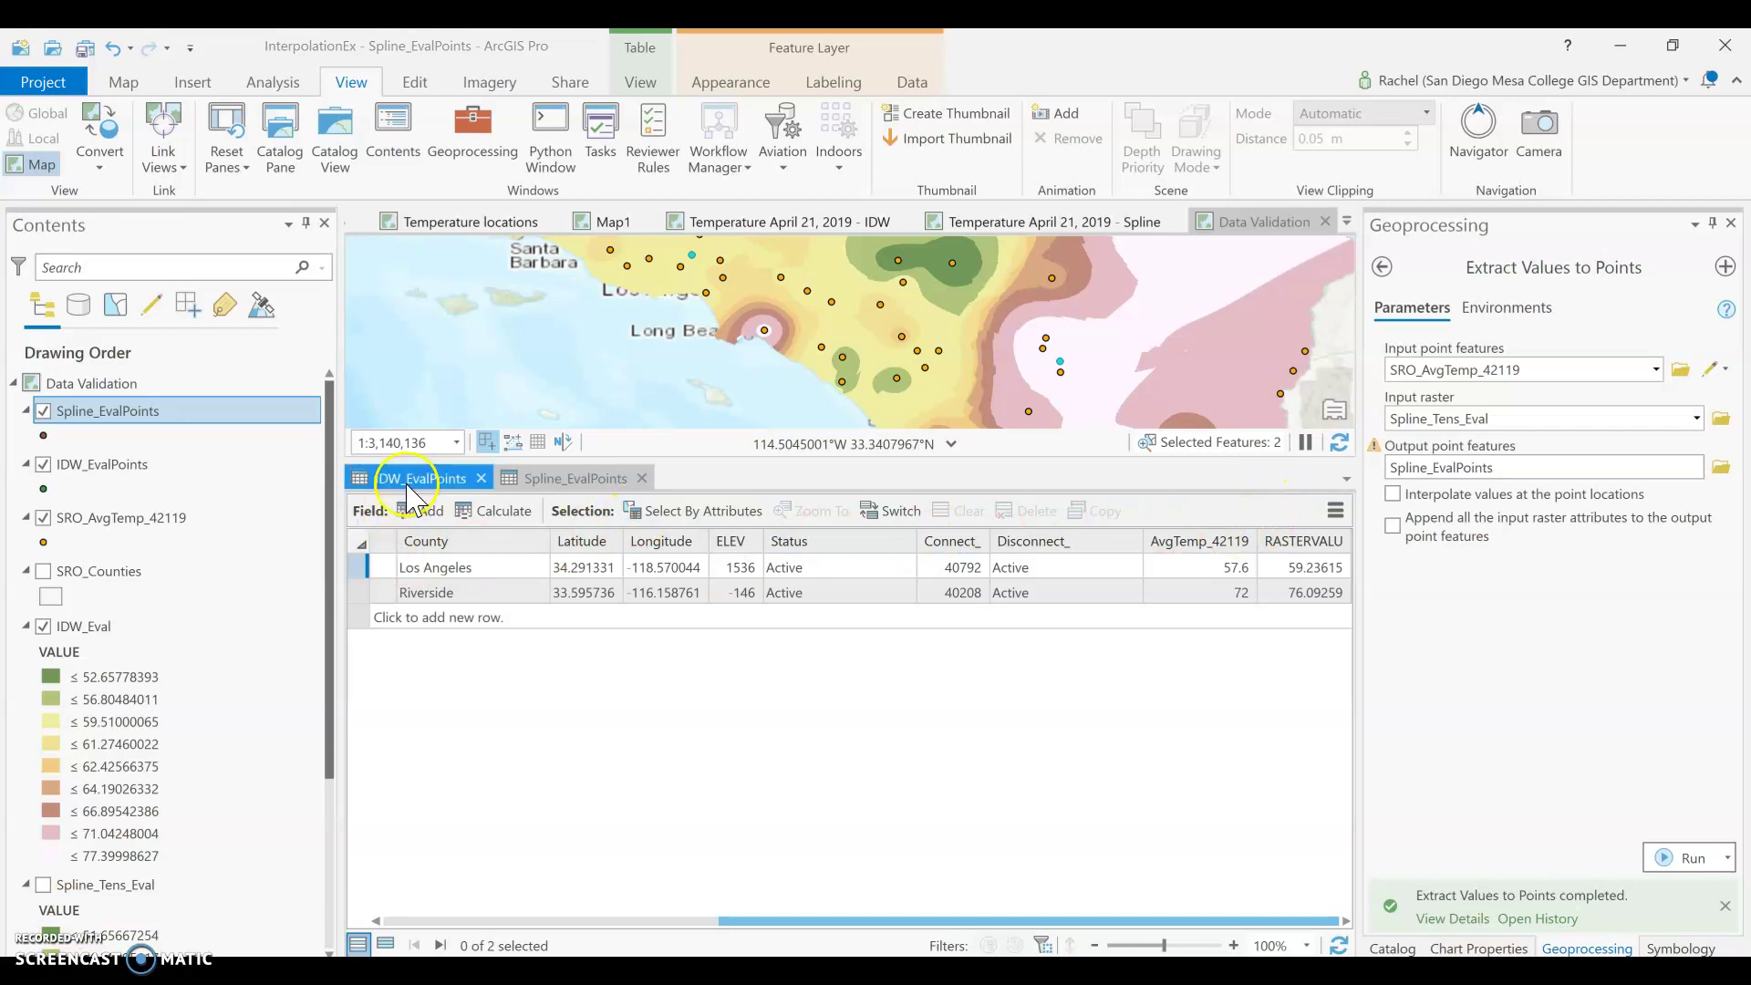
{"action": "left_click", "coordinate": [567, 480]}
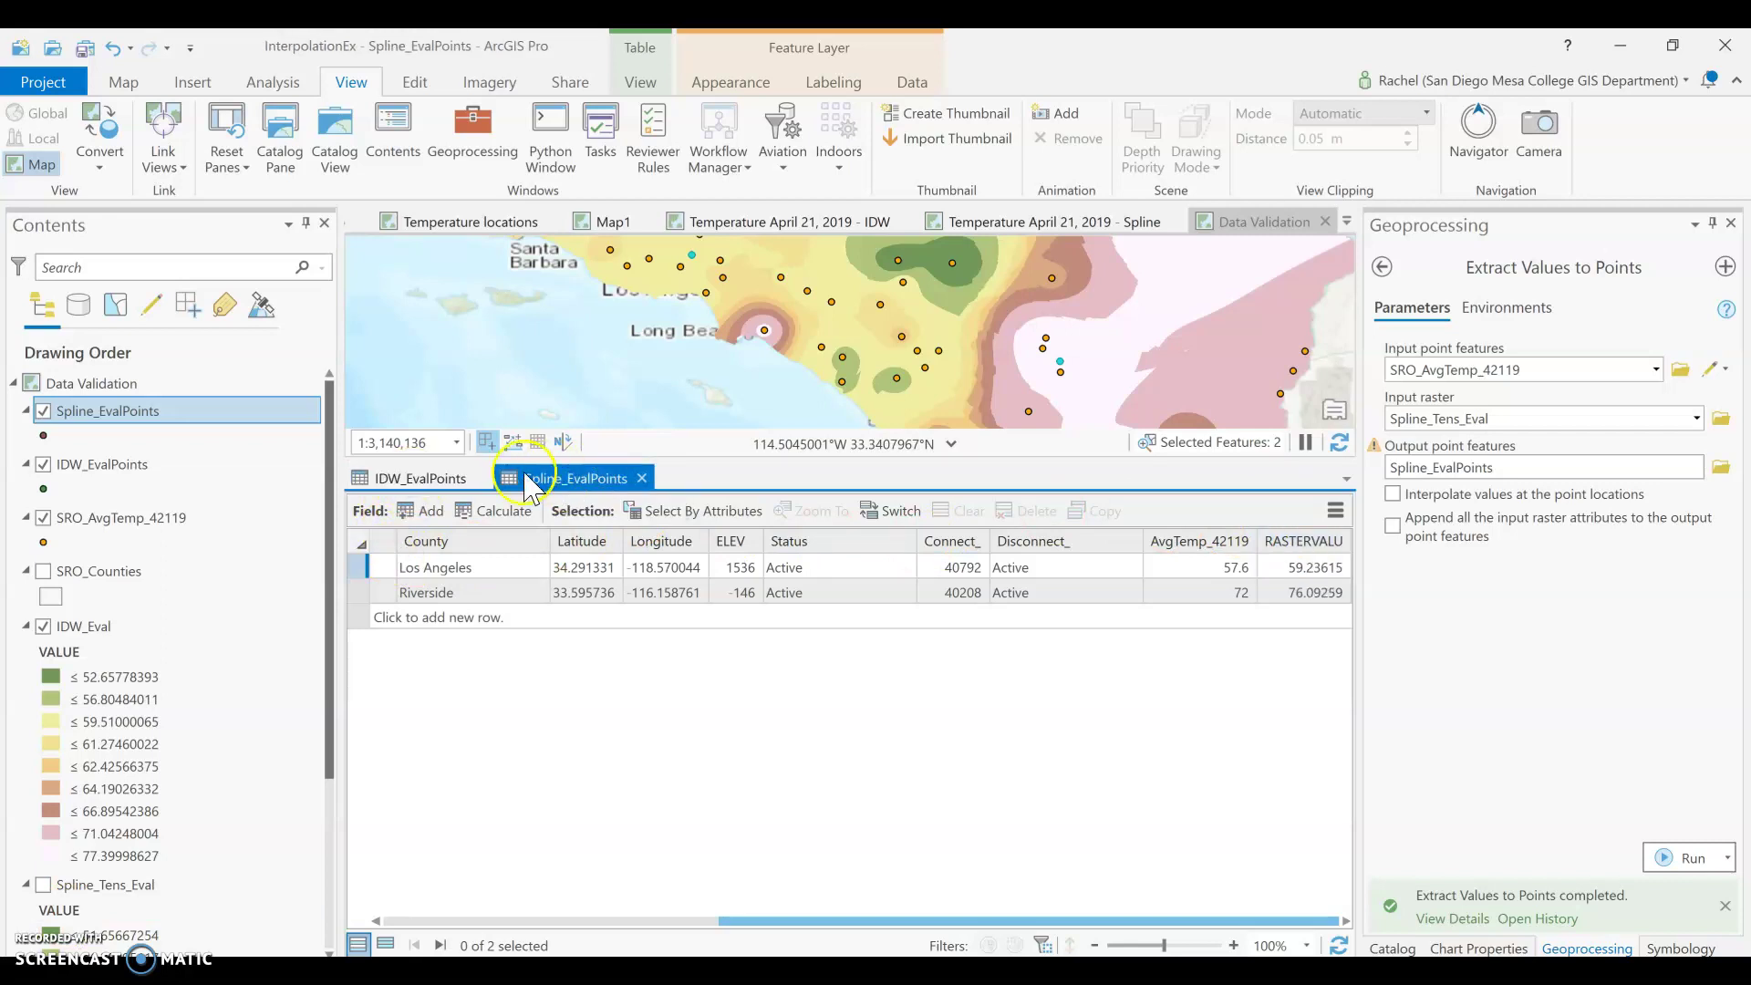
{"action": "left_click", "coordinate": [434, 479]}
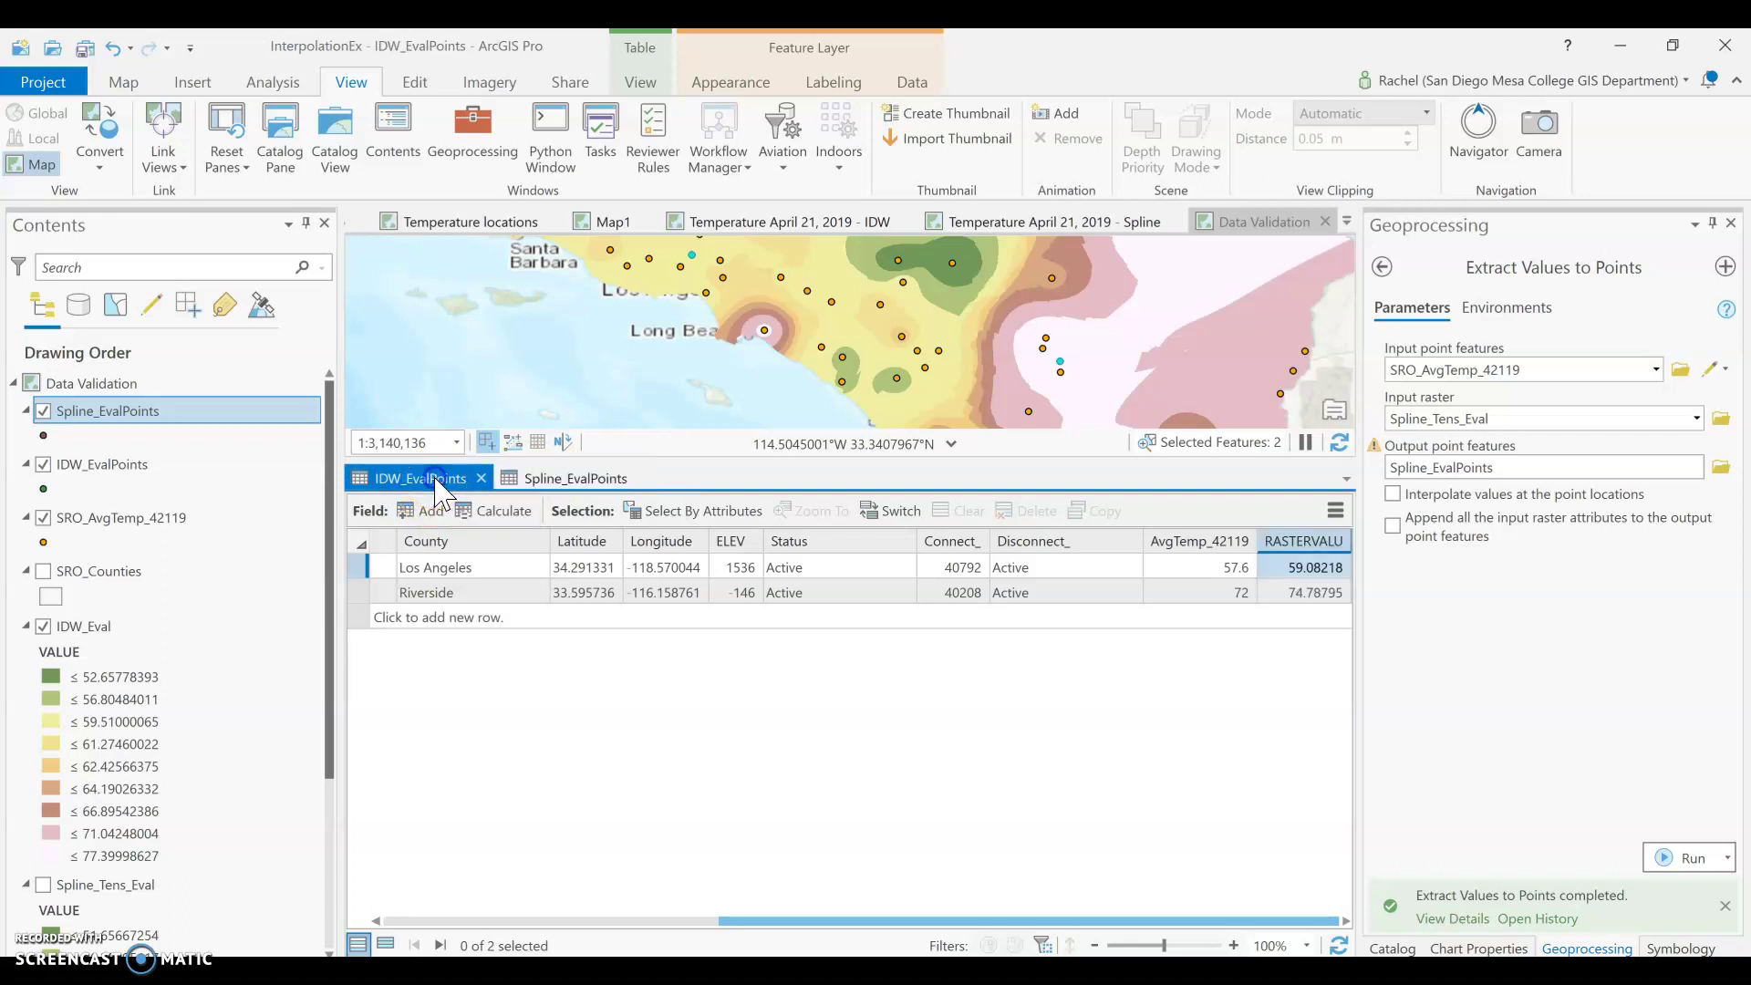